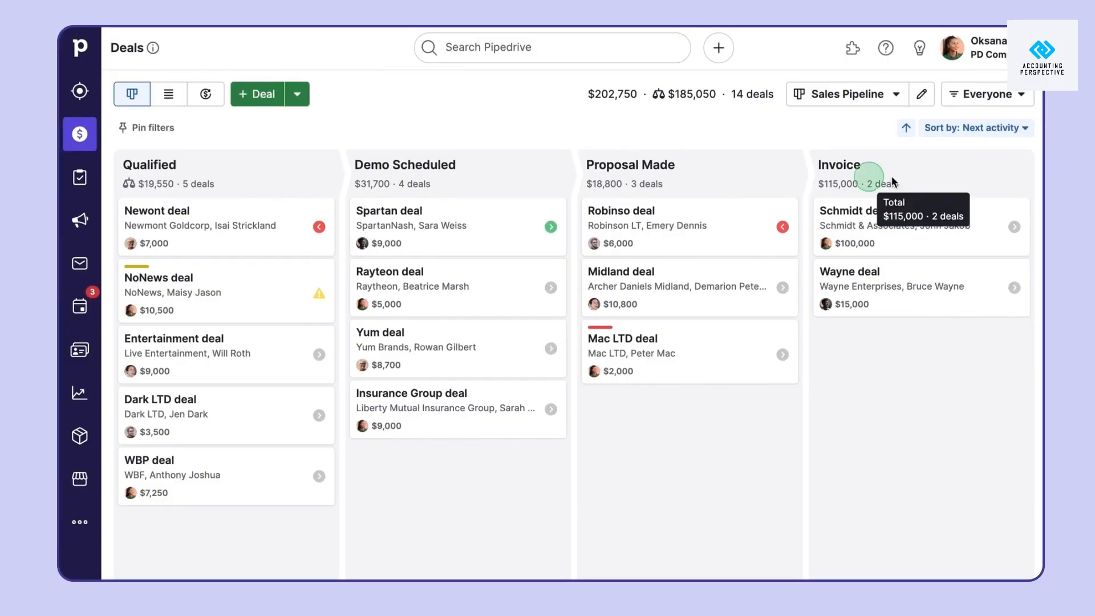
# From the account menu, go to Company settings and open Email sync
pyautogui.click(998, 64)
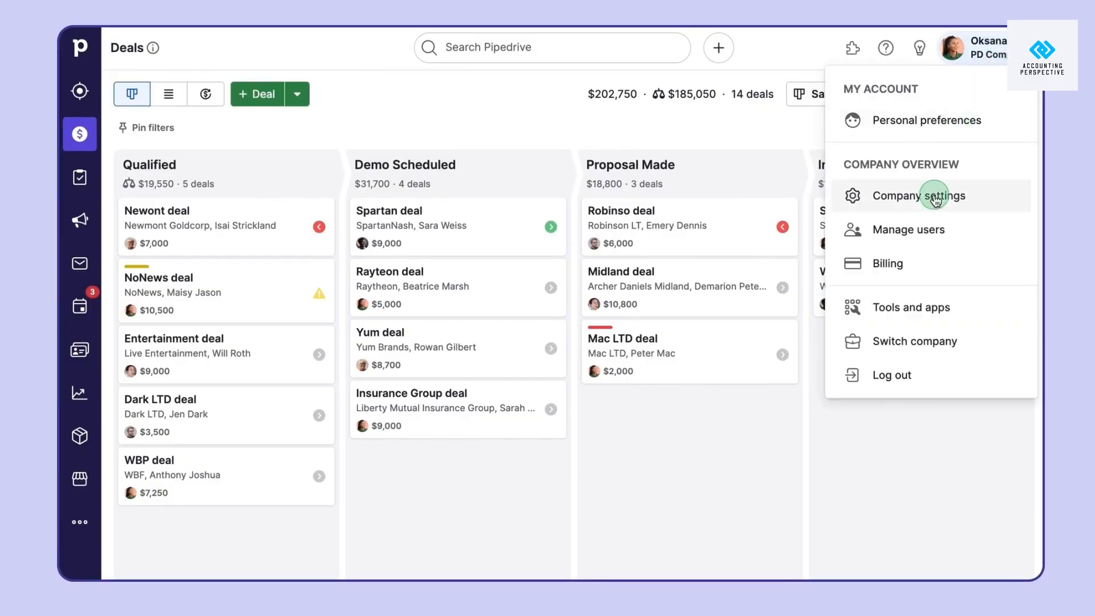
pyautogui.click(884, 195)
pyautogui.click(265, 204)
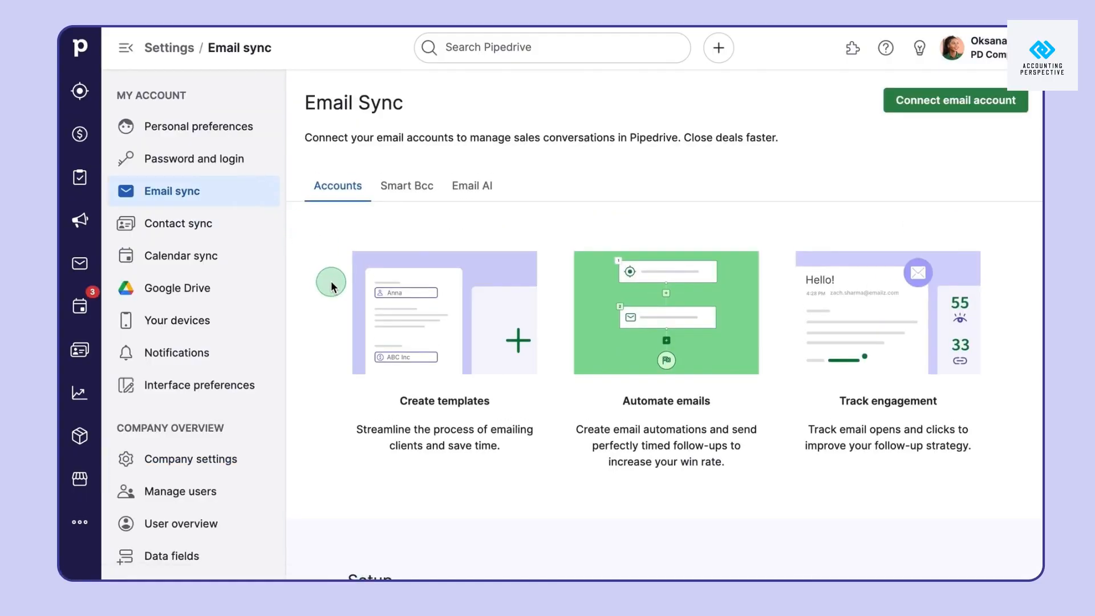
# Copy the Smart Bcc address and paste it into the Gmail email's Bcc field
pyautogui.click(419, 191)
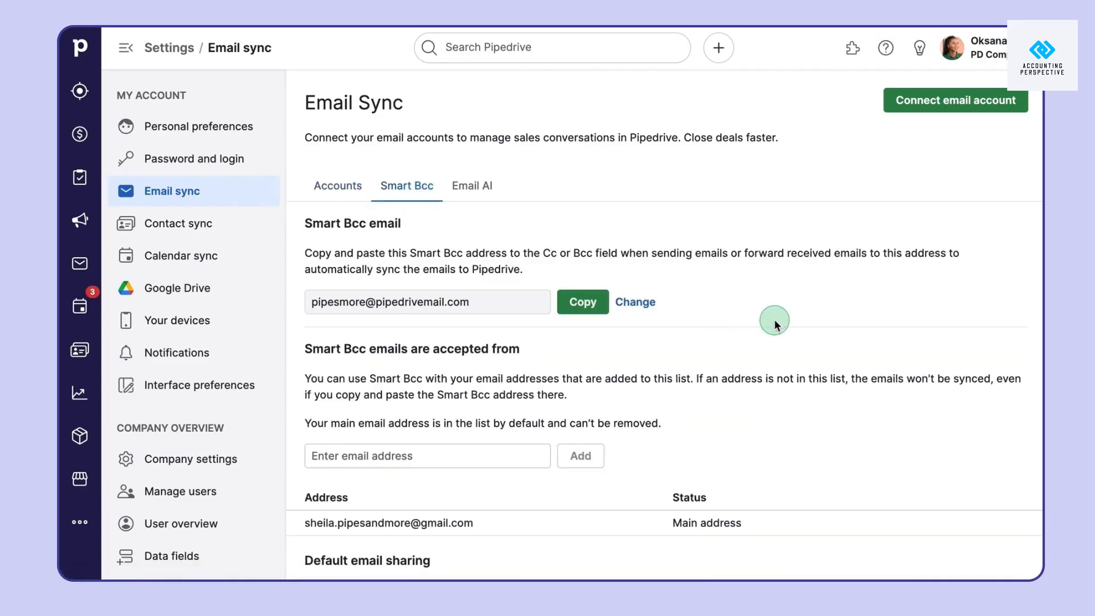
pyautogui.scroll(-2, 775, 325)
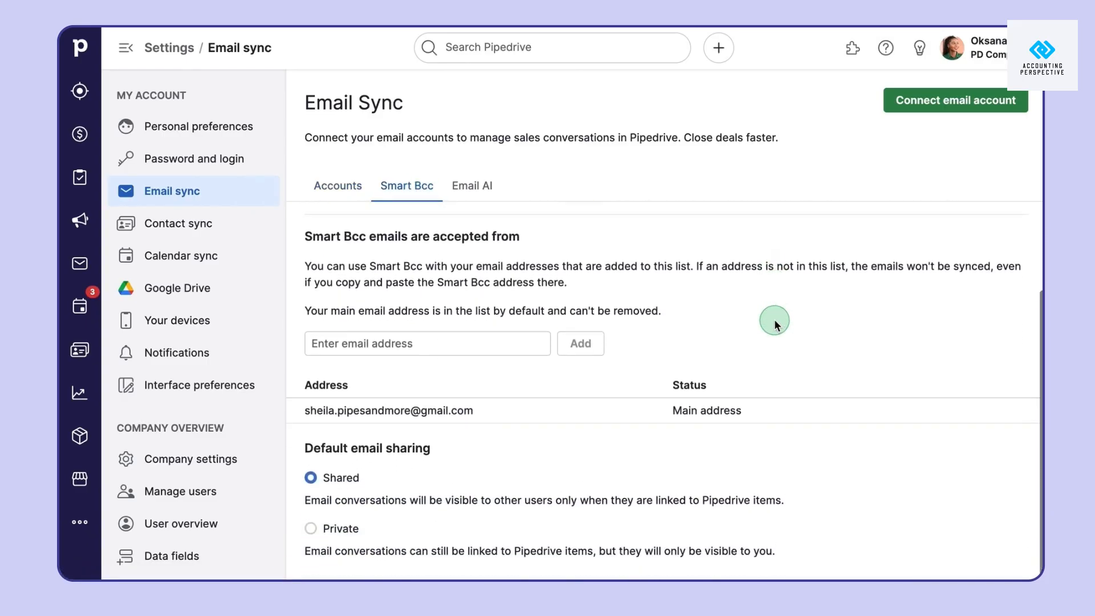
pyautogui.scroll(2, 775, 325)
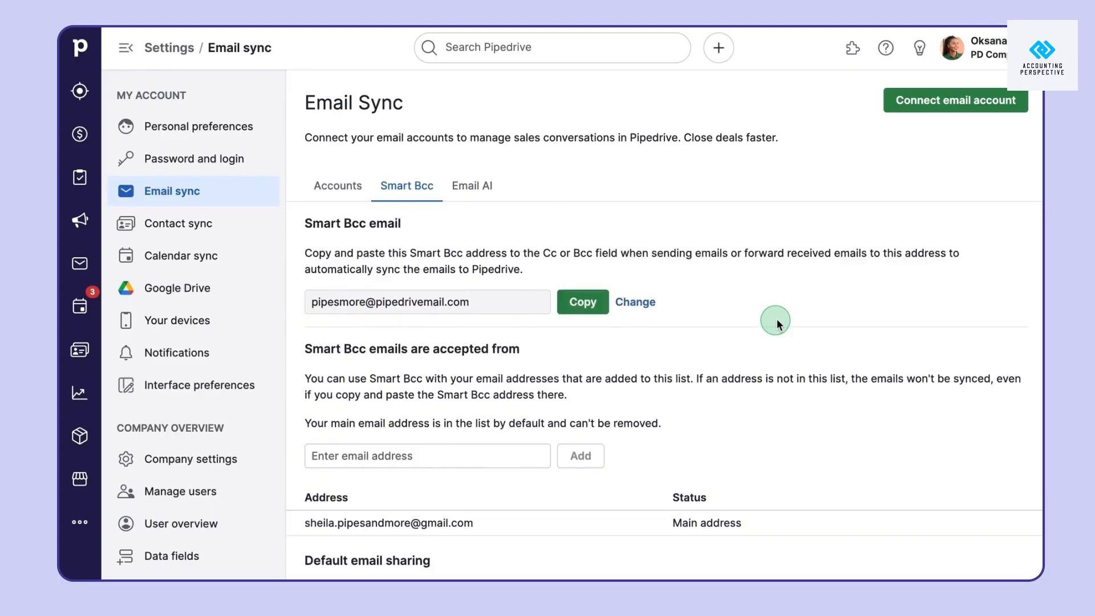
pyautogui.click(597, 314)
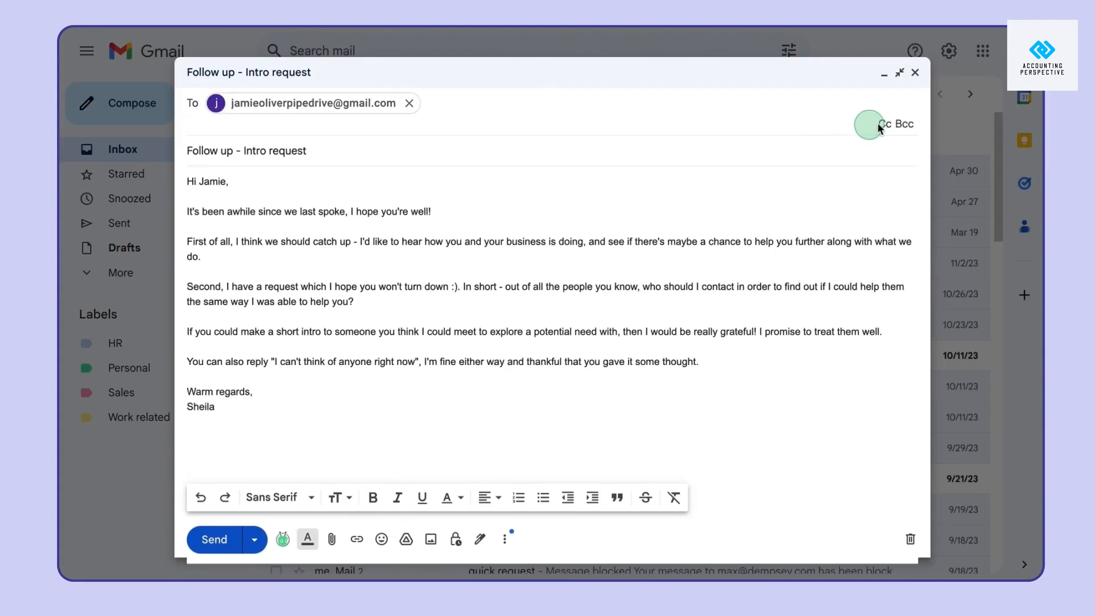
pyautogui.click(904, 123)
pyautogui.hotkey('ctrl', 'v')
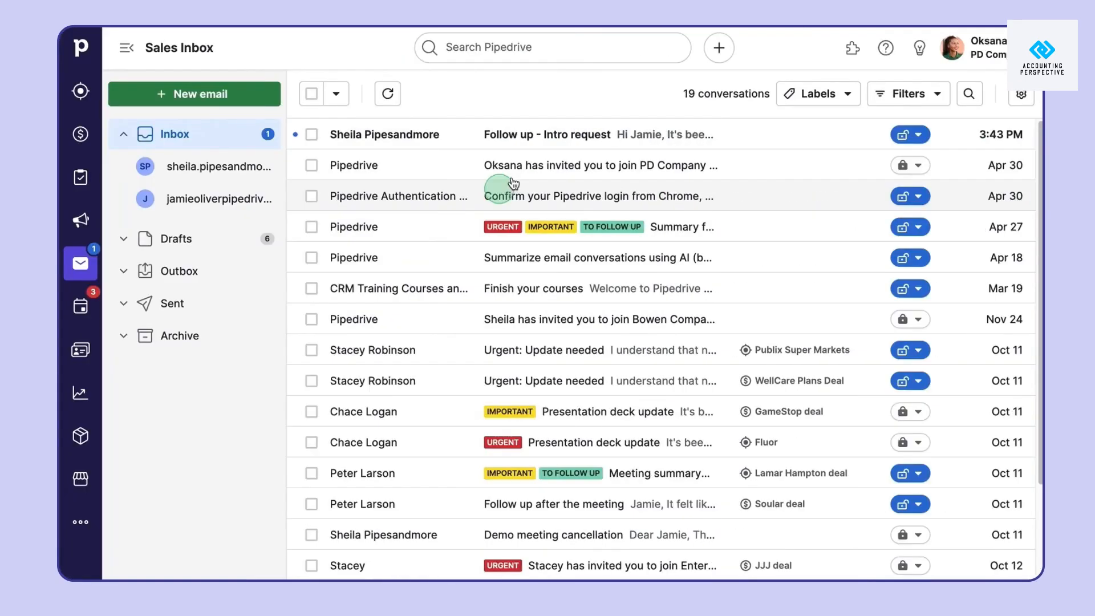
# Read the Follow up - Intro request conversation, check the company domain, then go back to Email sync
pyautogui.click(531, 141)
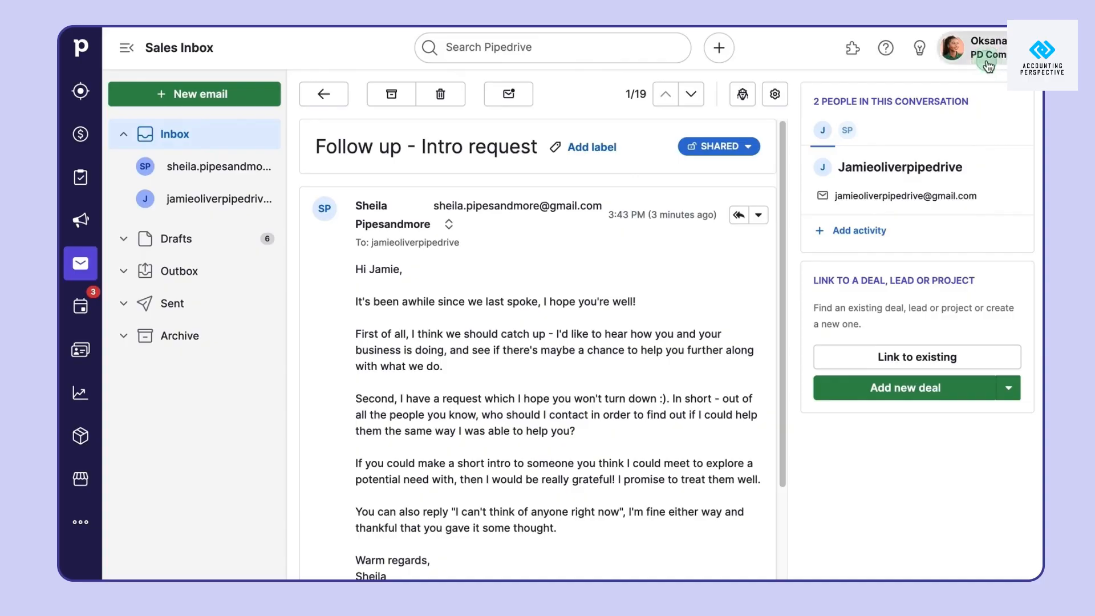
pyautogui.click(969, 50)
pyautogui.click(980, 189)
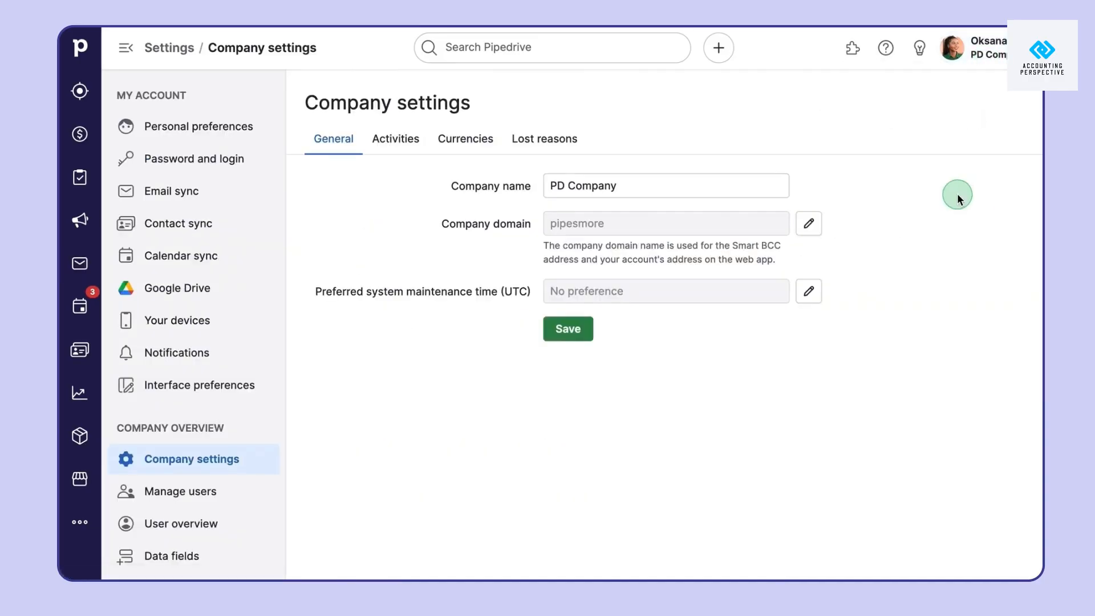
pyautogui.click(225, 205)
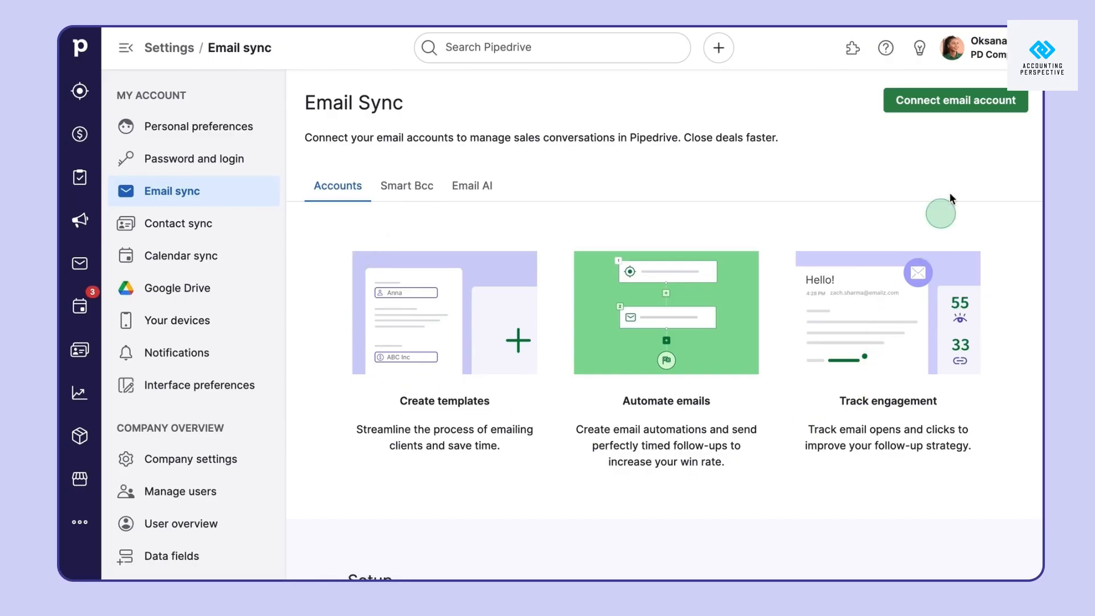
# Connect the first Gmail account by entering its email address and approving Google access
pyautogui.click(976, 111)
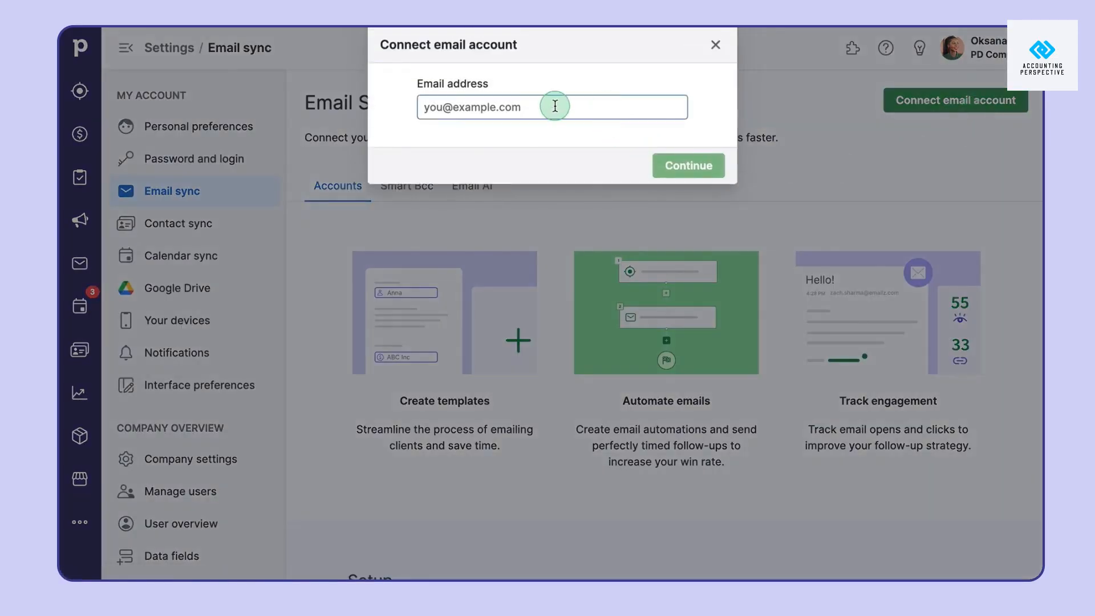
pyautogui.click(689, 165)
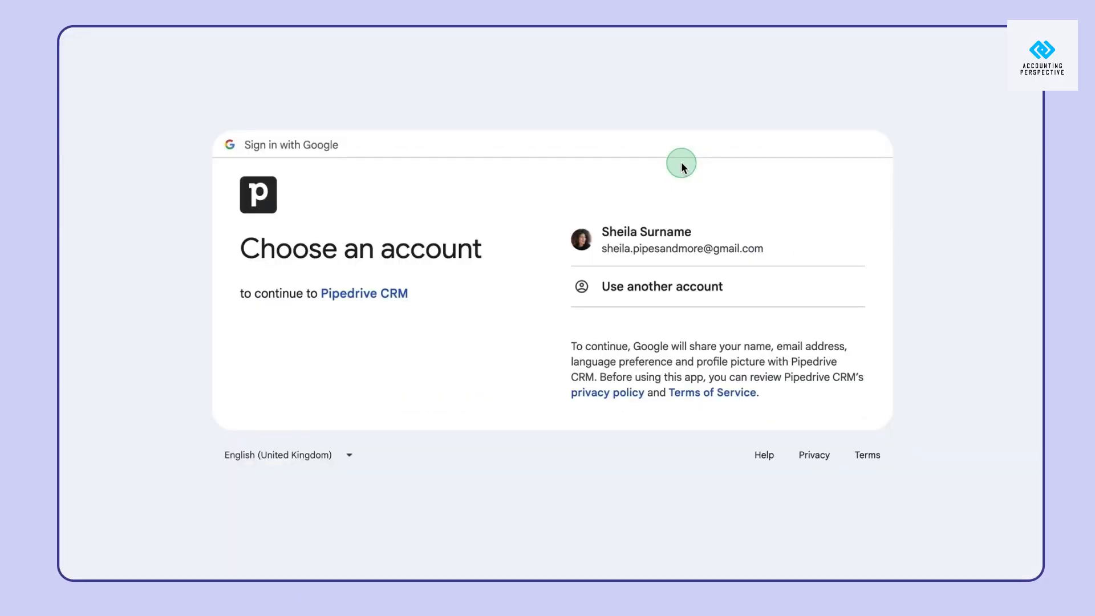
pyautogui.click(660, 231)
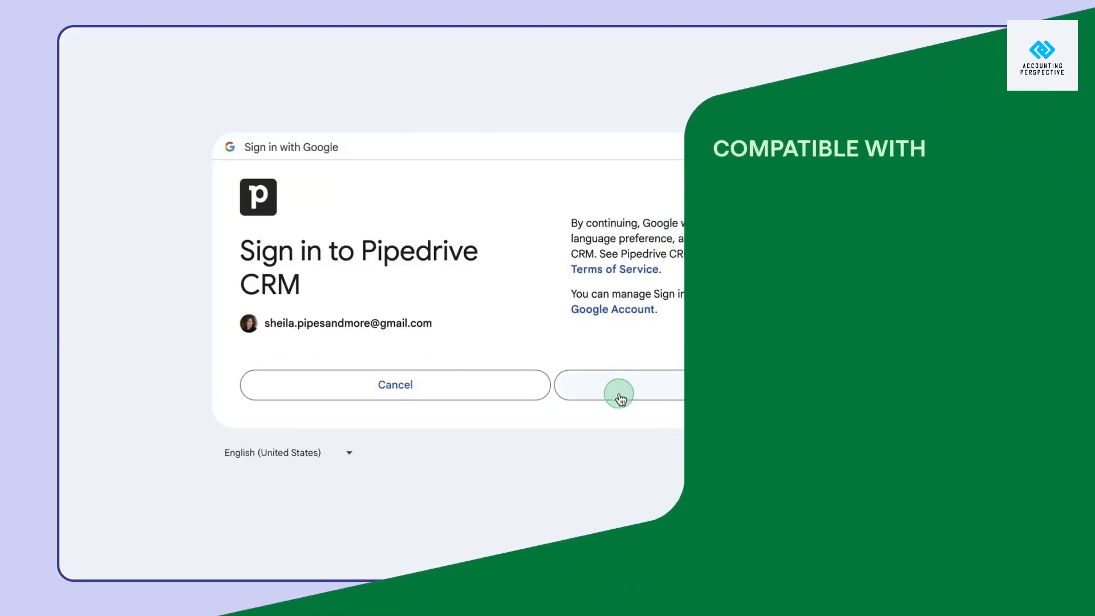
pyautogui.click(619, 393)
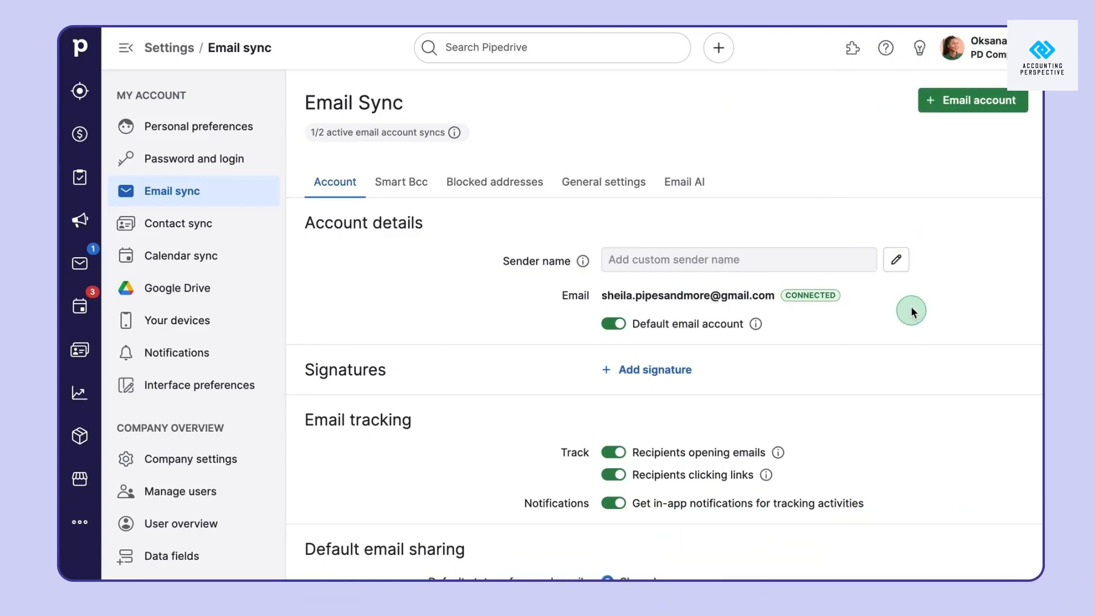
pyautogui.scroll(-3, 867, 324)
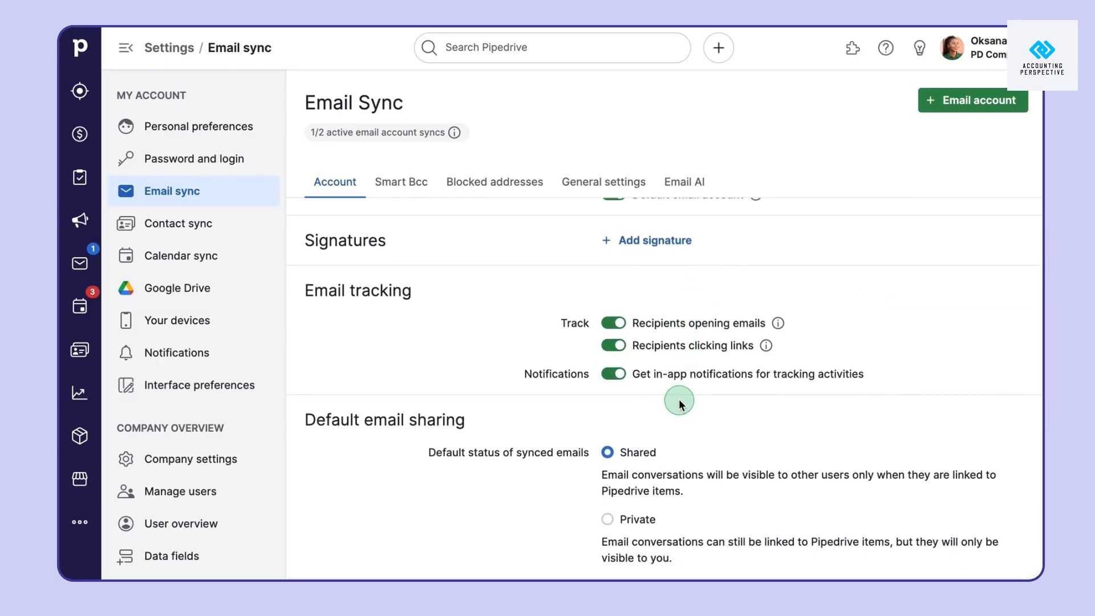
pyautogui.scroll(-3, 673, 403)
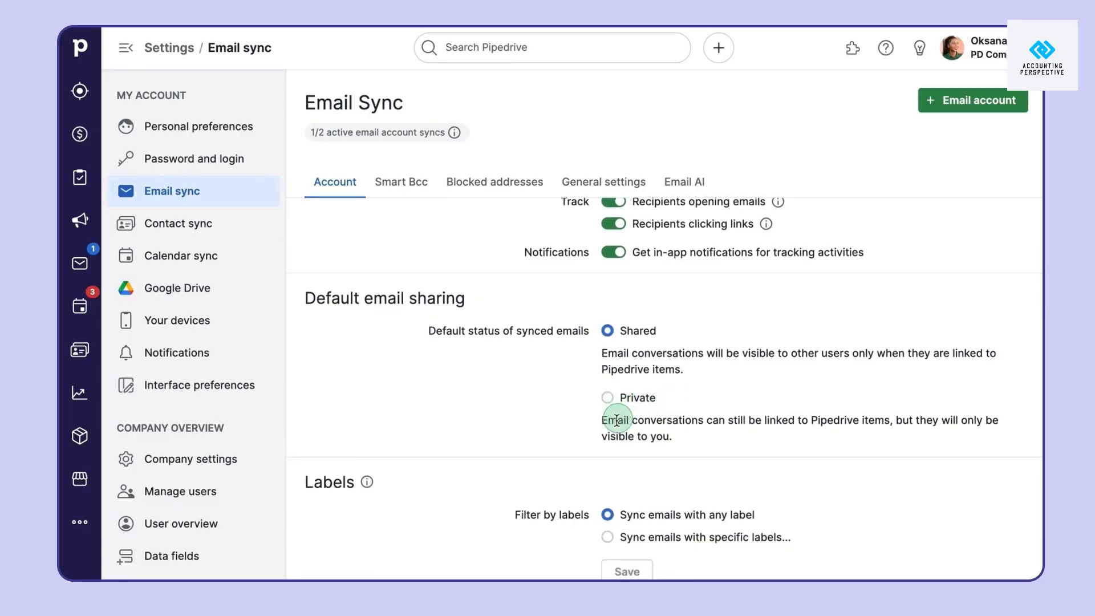
pyautogui.scroll(-4, 578, 450)
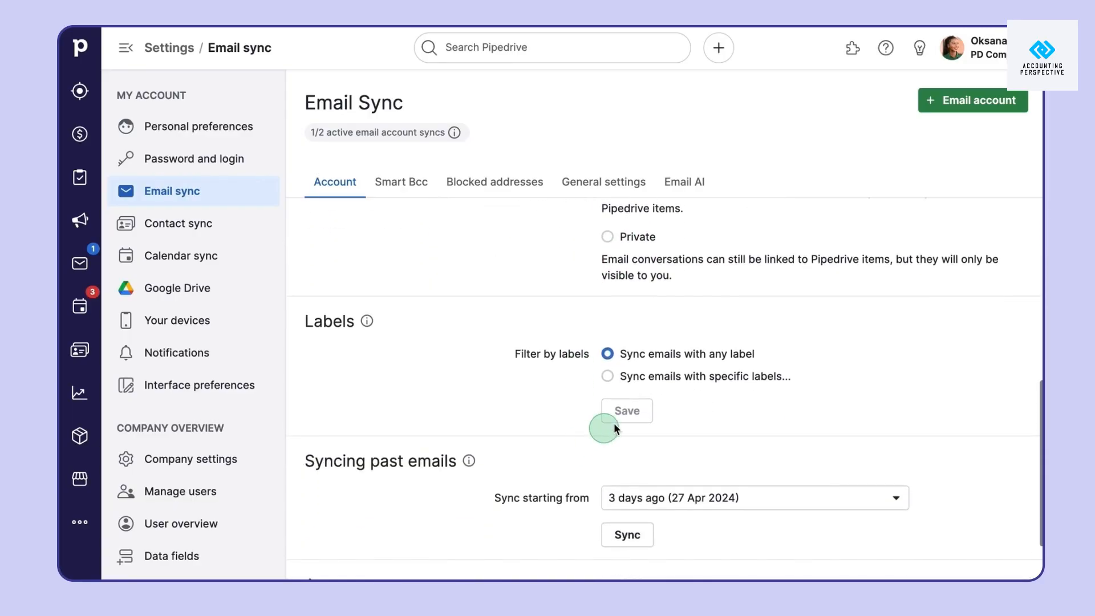
pyautogui.click(687, 378)
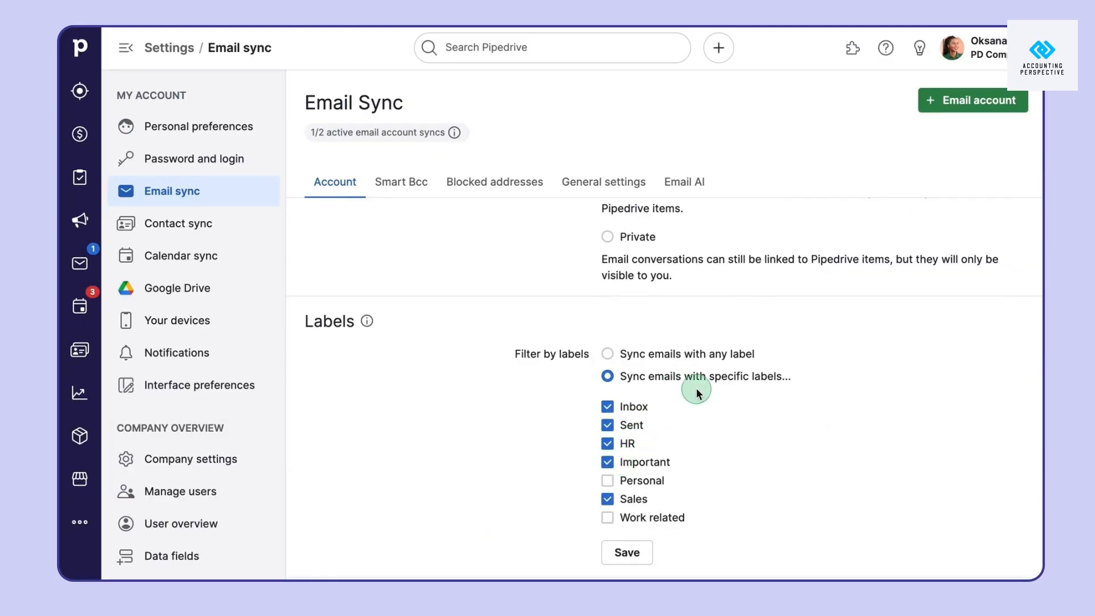
pyautogui.click(664, 357)
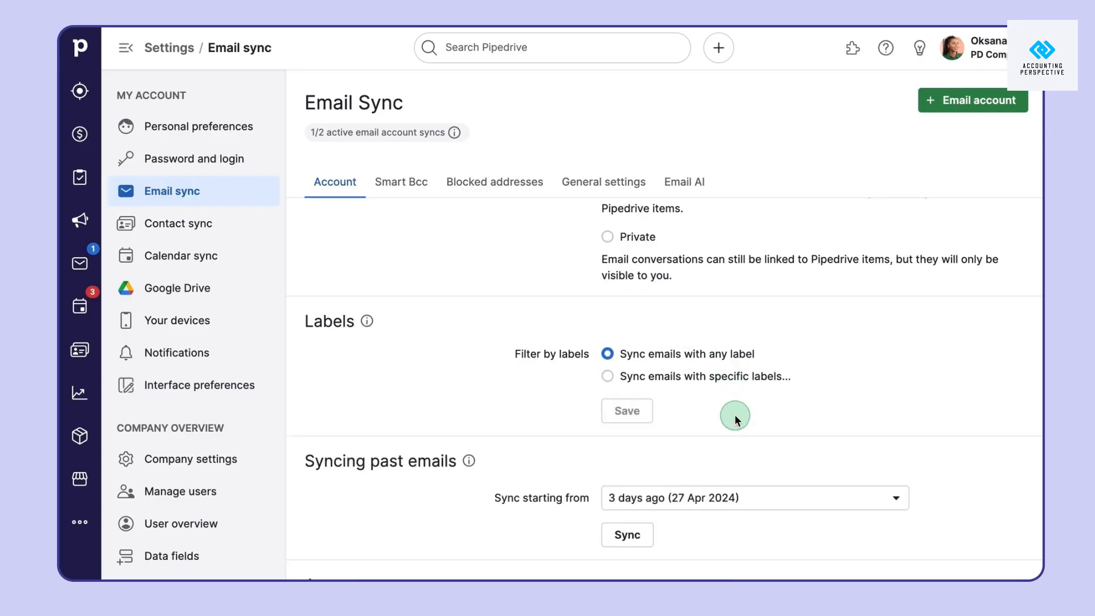
# After reviewing General settings, add the second Gmail account's address and approve the Google sign-in
pyautogui.click(581, 194)
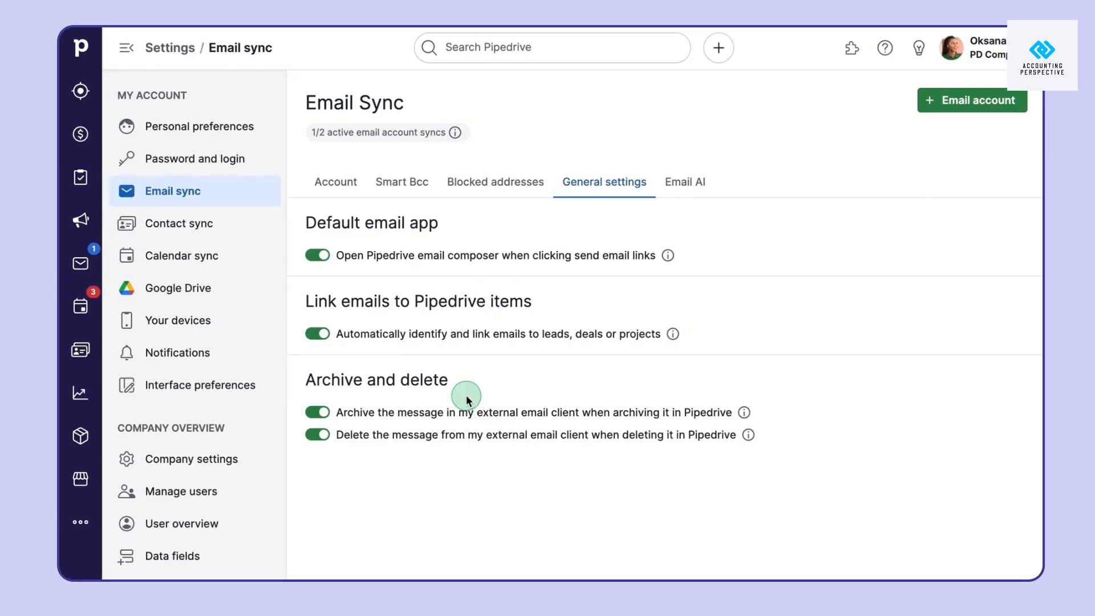
pyautogui.click(351, 181)
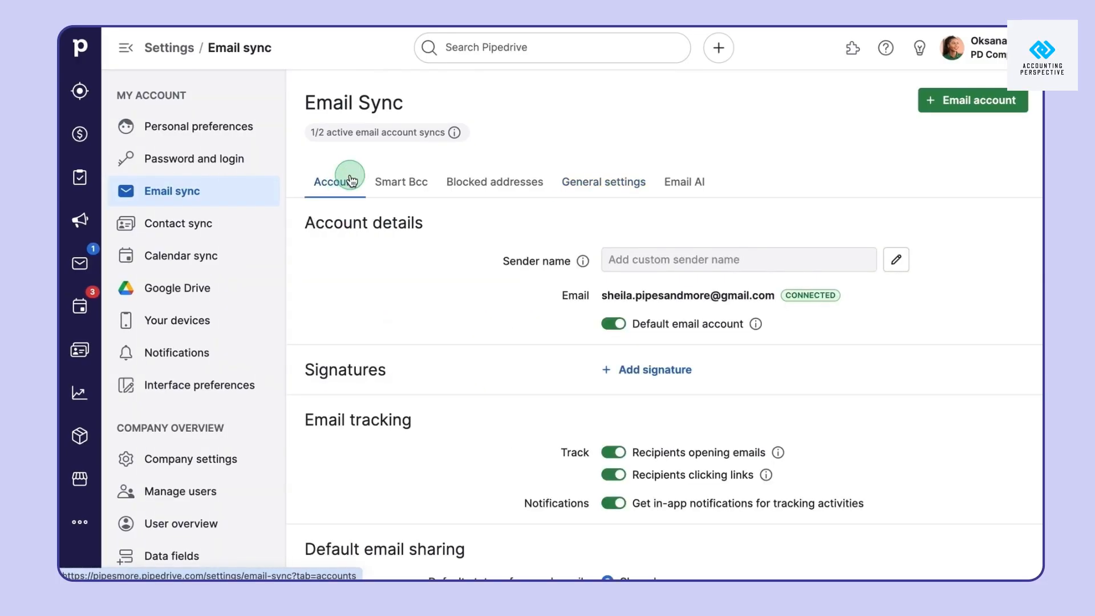
pyautogui.click(992, 106)
pyautogui.click(619, 108)
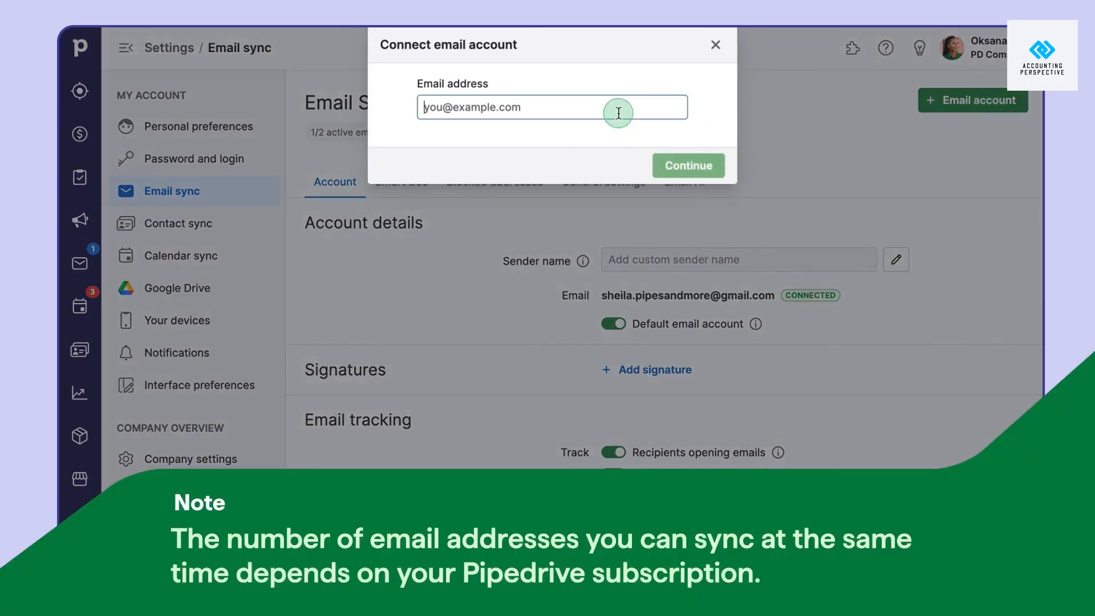
pyautogui.click(679, 165)
pyautogui.click(658, 231)
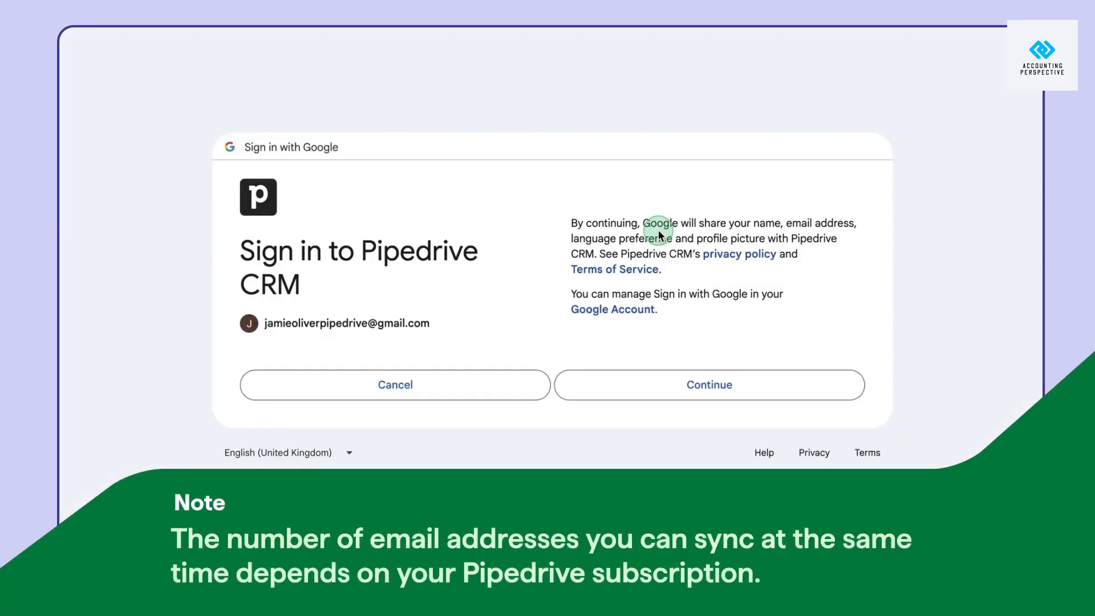
pyautogui.click(647, 383)
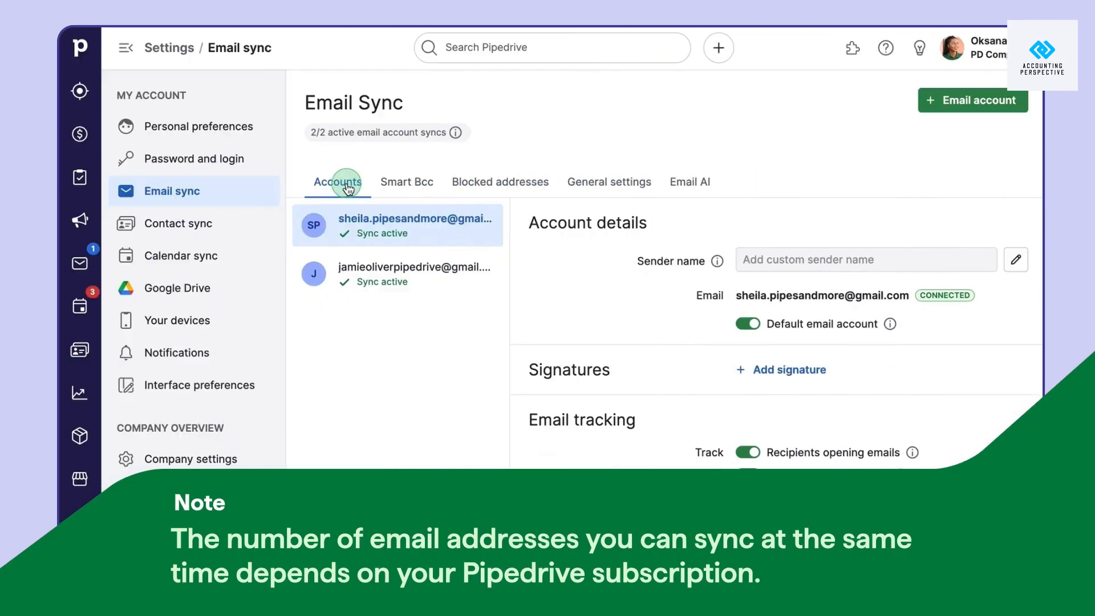
pyautogui.click(424, 266)
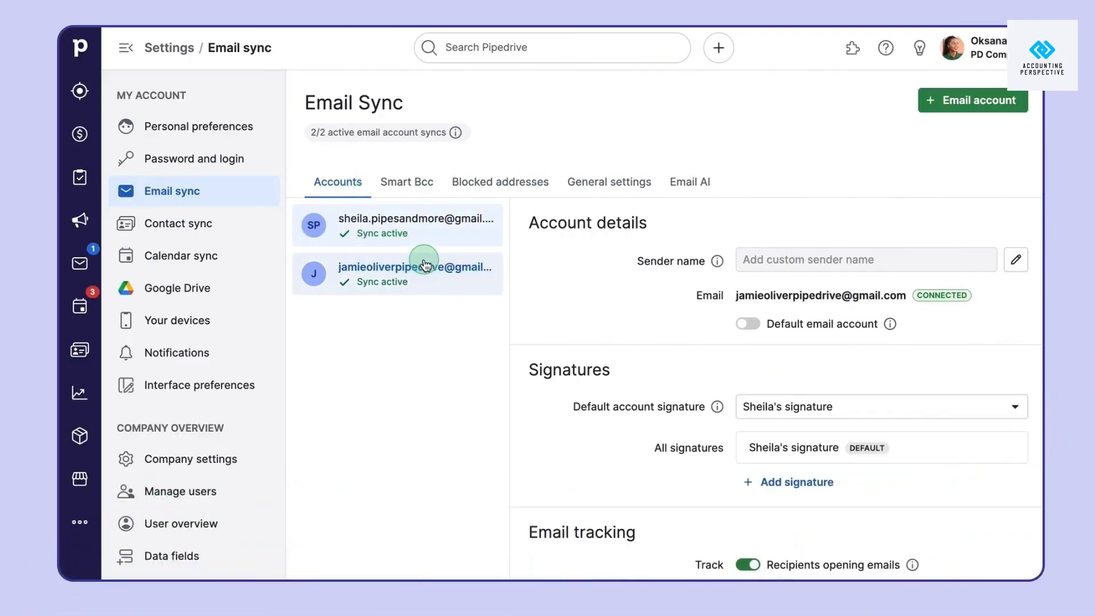
# Disable Default email account for the first Gmail account, then start a new email's sender choice
pyautogui.click(439, 236)
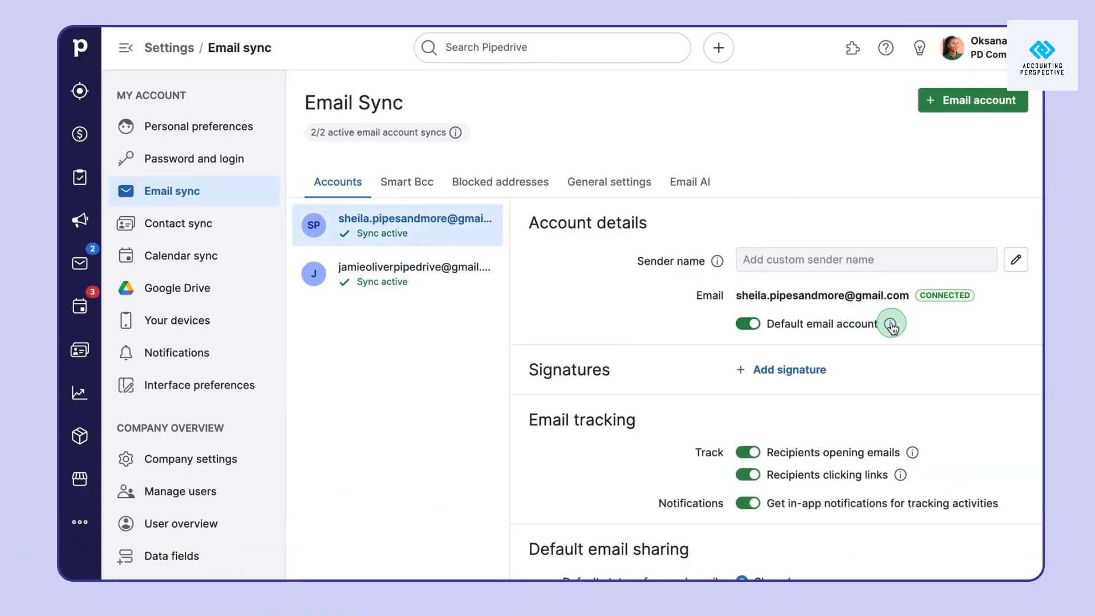
pyautogui.moveTo(891, 325)
pyautogui.click(747, 326)
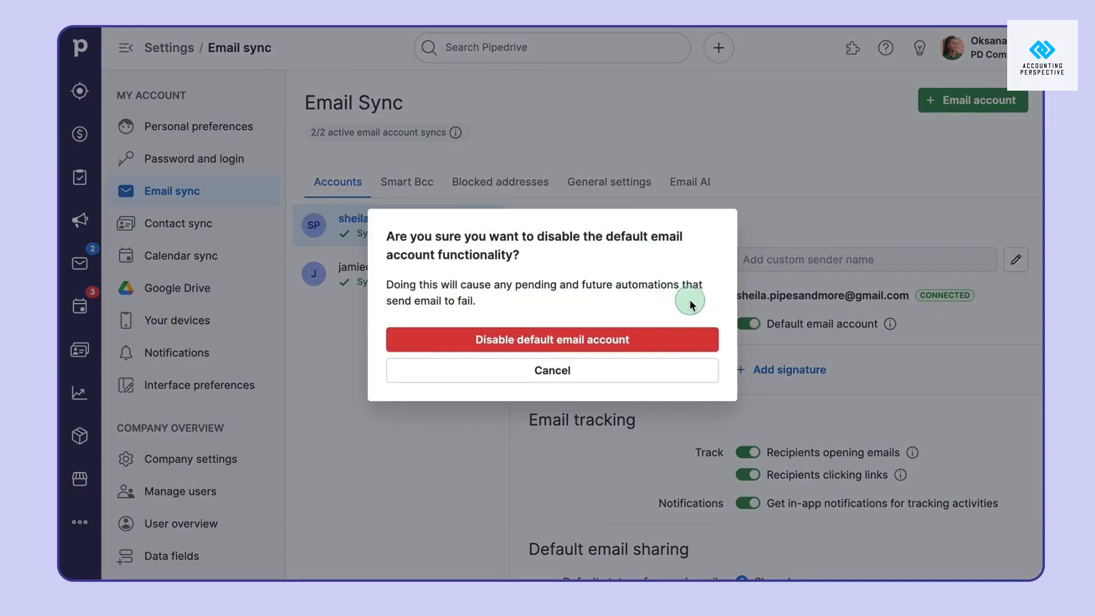
pyautogui.click(657, 341)
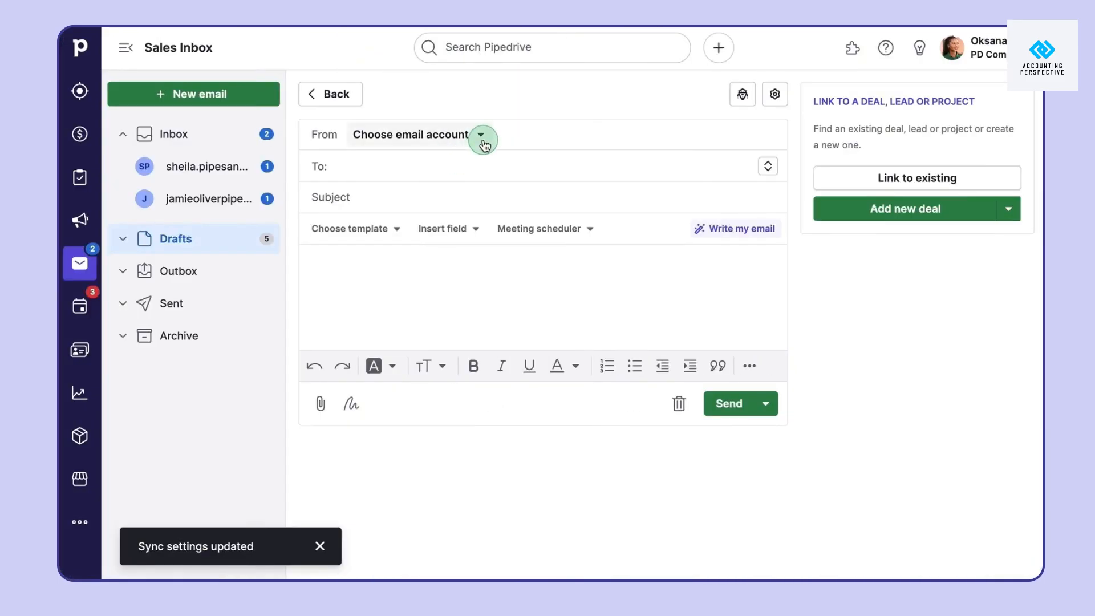
pyautogui.click(482, 140)
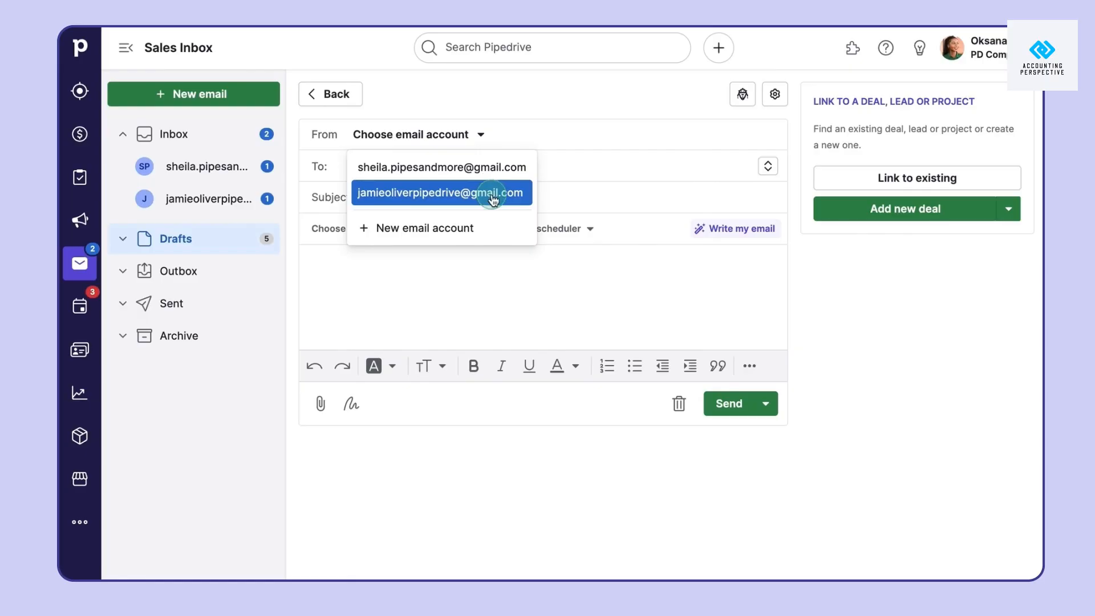
# Close the From account dropdown and return to the Inbox conversation list
pyautogui.click(492, 86)
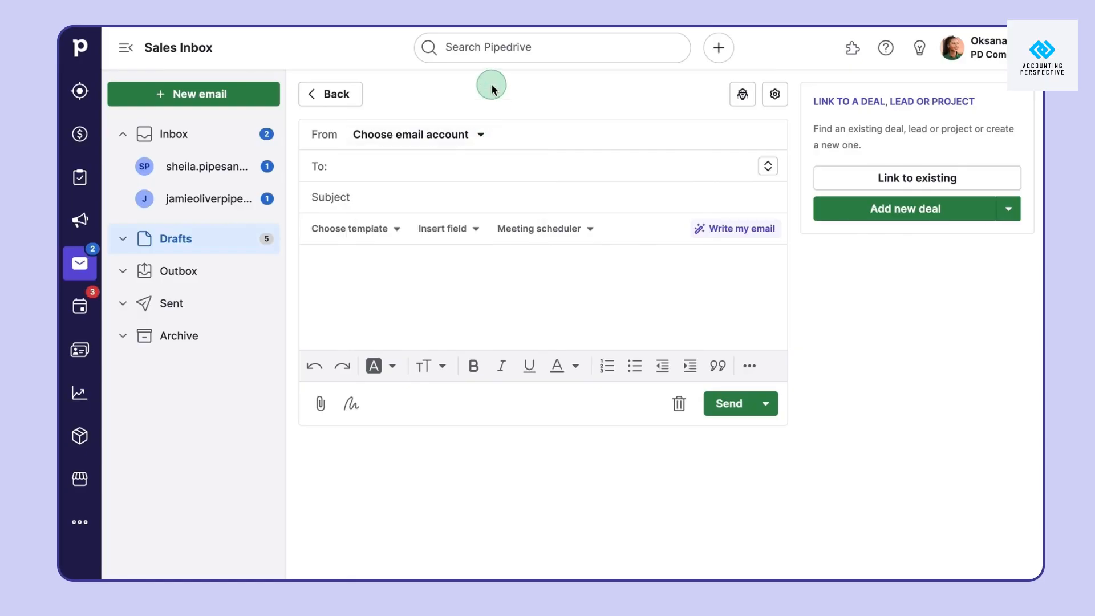
pyautogui.click(97, 275)
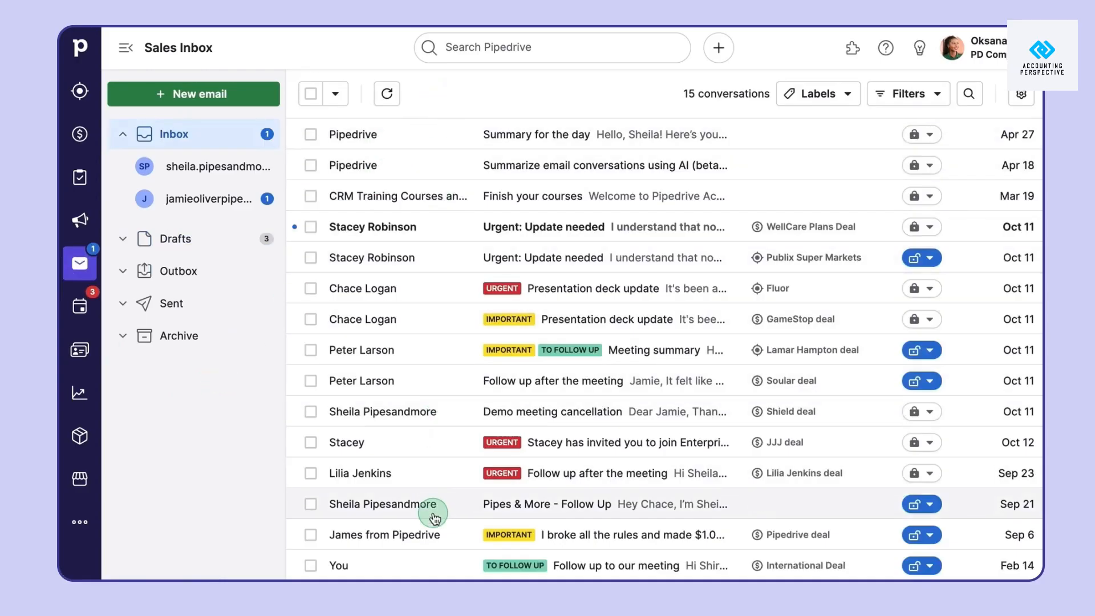
# Filter the inbox by each mail account, then look over the labels, filter and sharing options
pyautogui.click(264, 174)
pyautogui.click(250, 198)
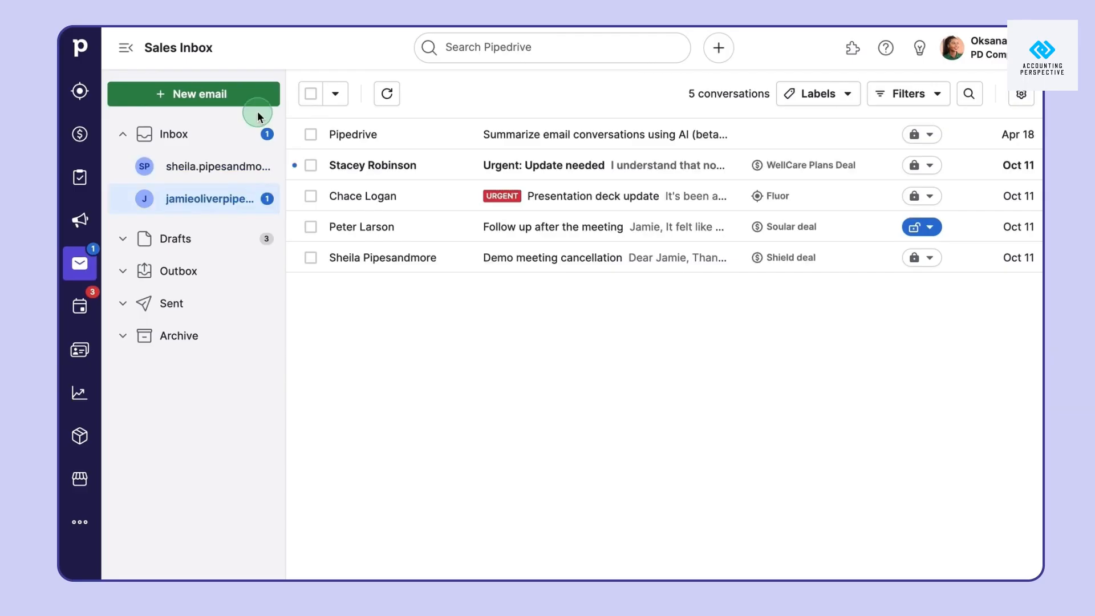
pyautogui.click(257, 134)
pyautogui.click(847, 97)
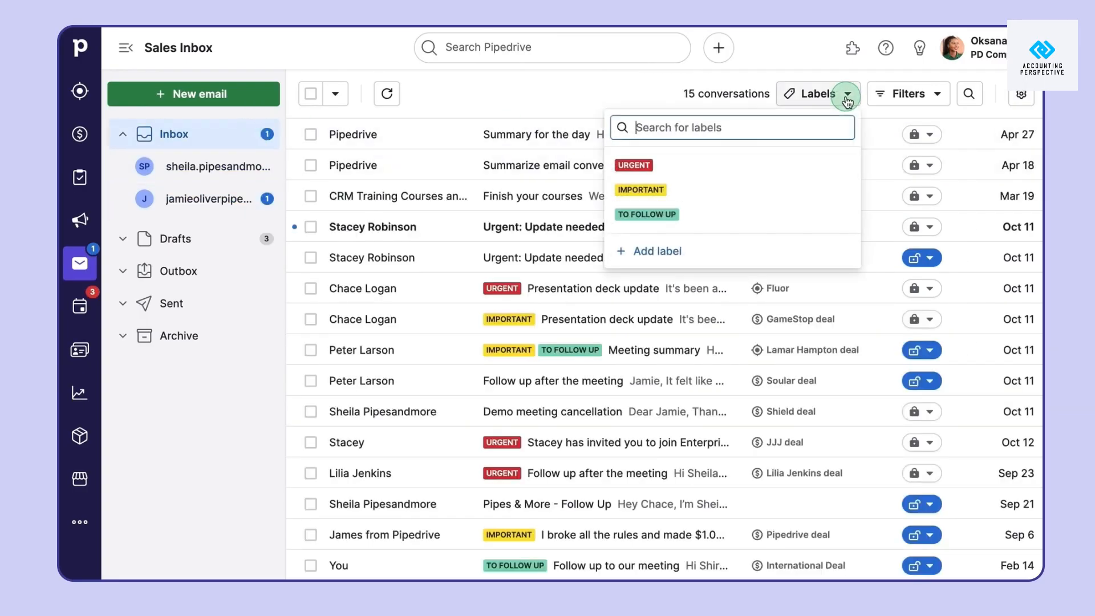
pyautogui.click(913, 92)
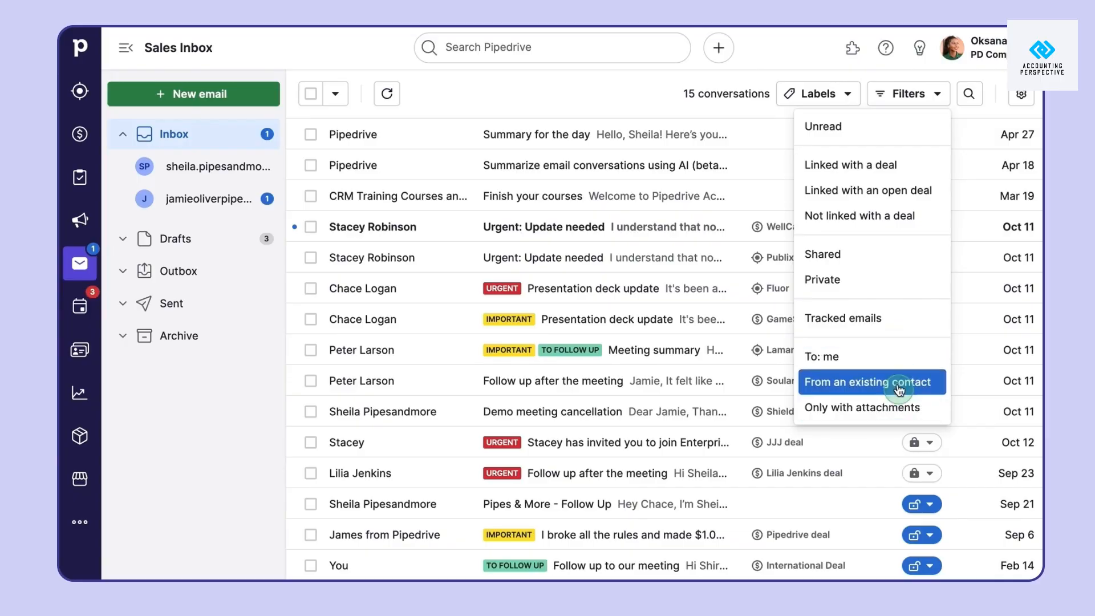
pyautogui.click(720, 109)
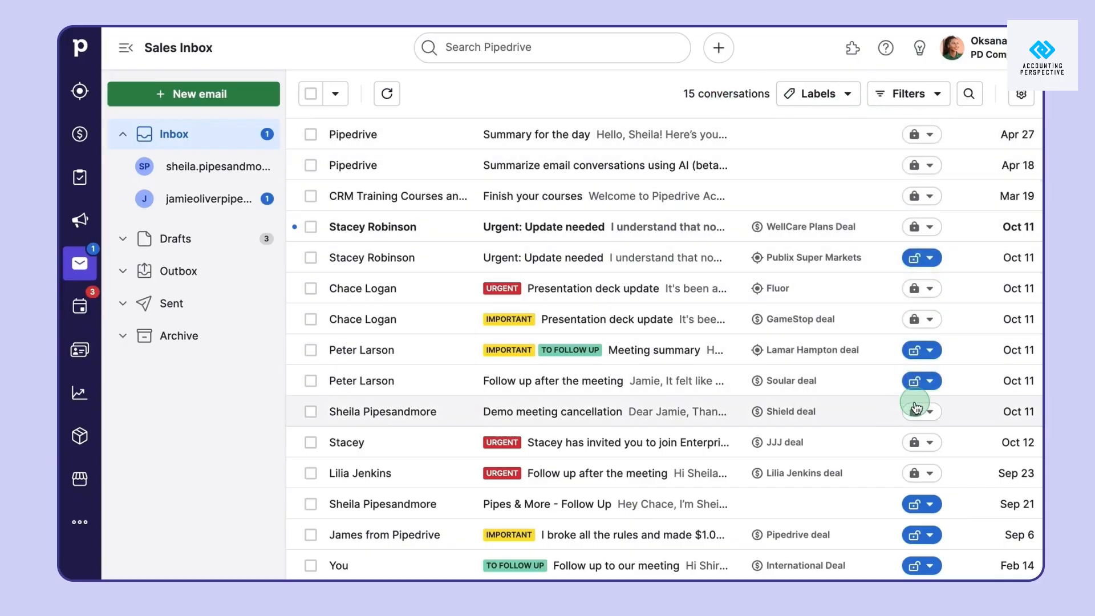
pyautogui.click(925, 135)
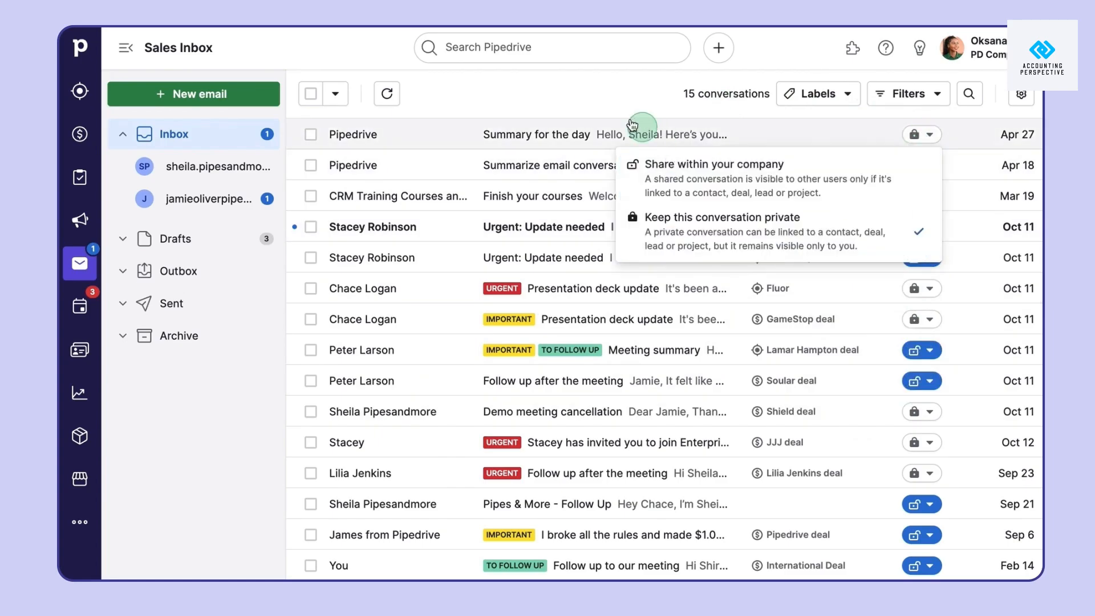
pyautogui.click(614, 101)
# Select the first four conversations, share them within the company, and clear the selection
pyautogui.click(311, 134)
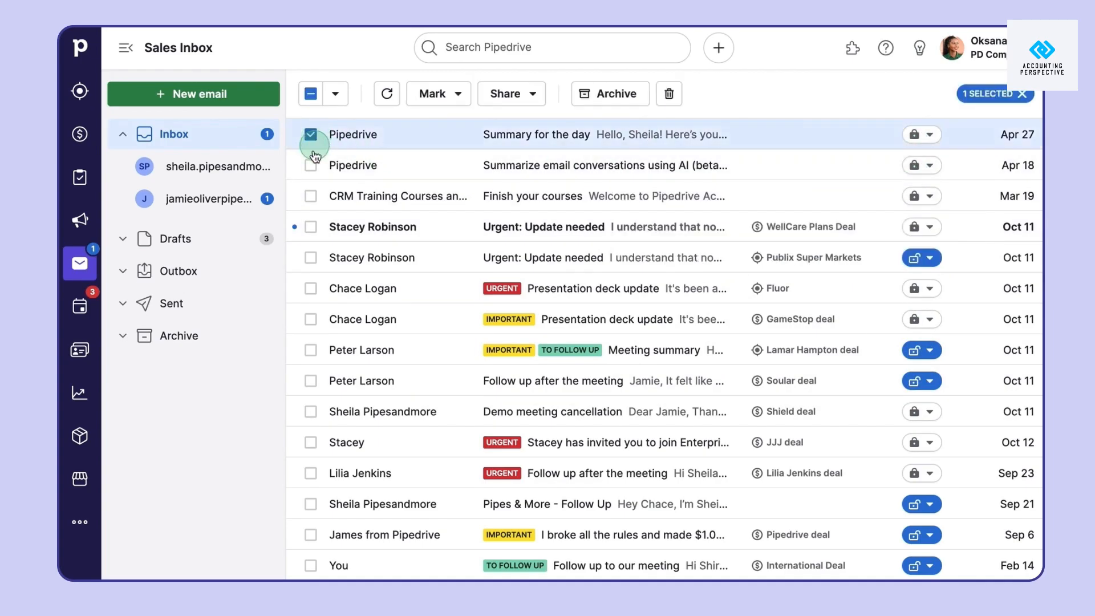
pyautogui.click(311, 166)
pyautogui.click(311, 195)
pyautogui.click(311, 226)
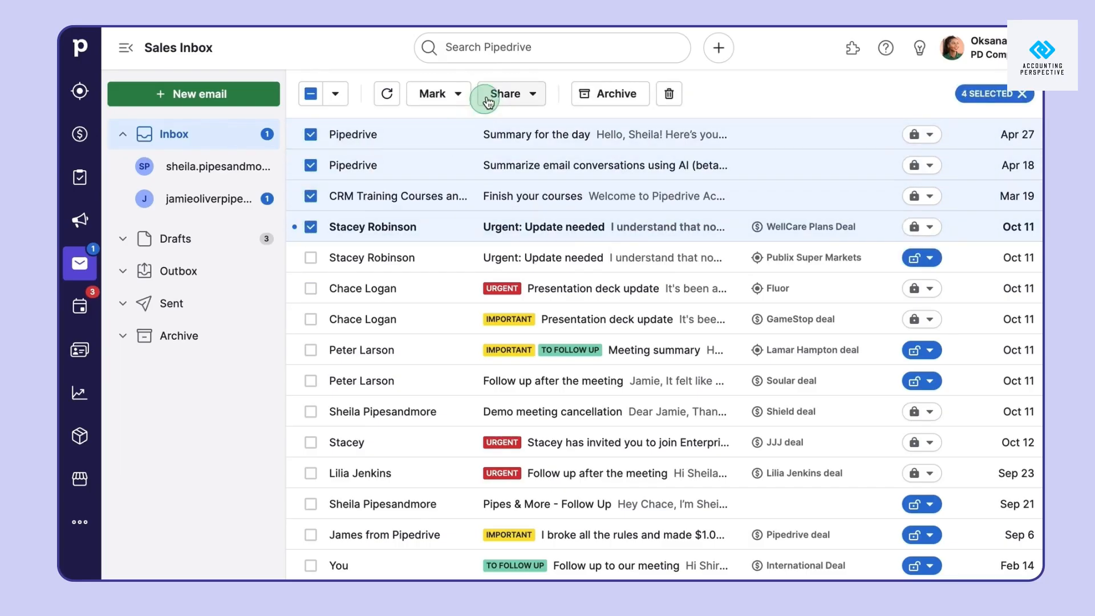
pyautogui.click(502, 94)
pyautogui.click(532, 149)
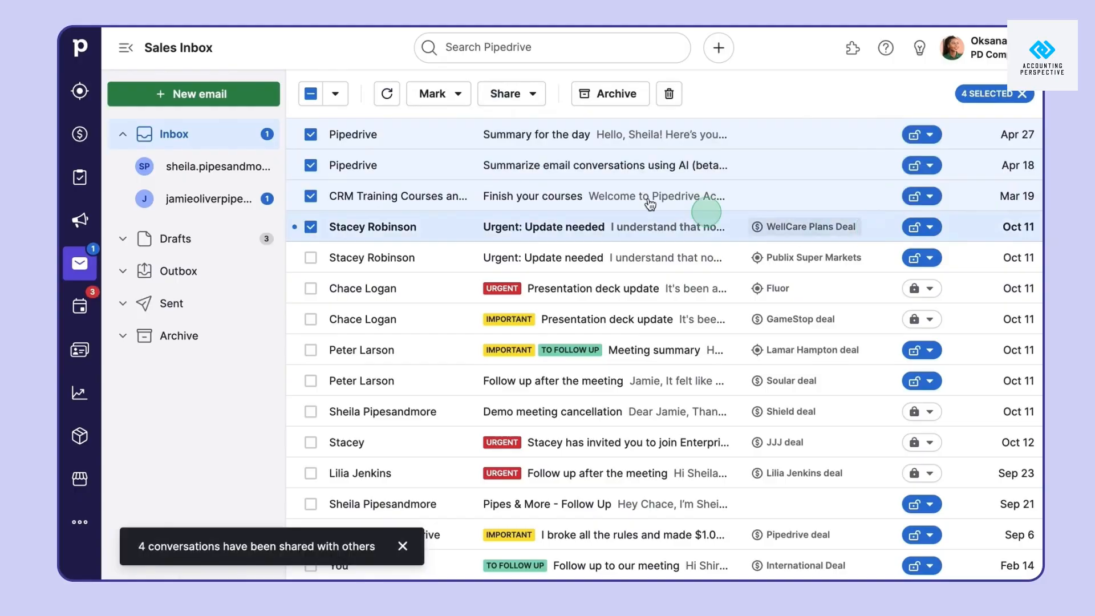
pyautogui.click(311, 95)
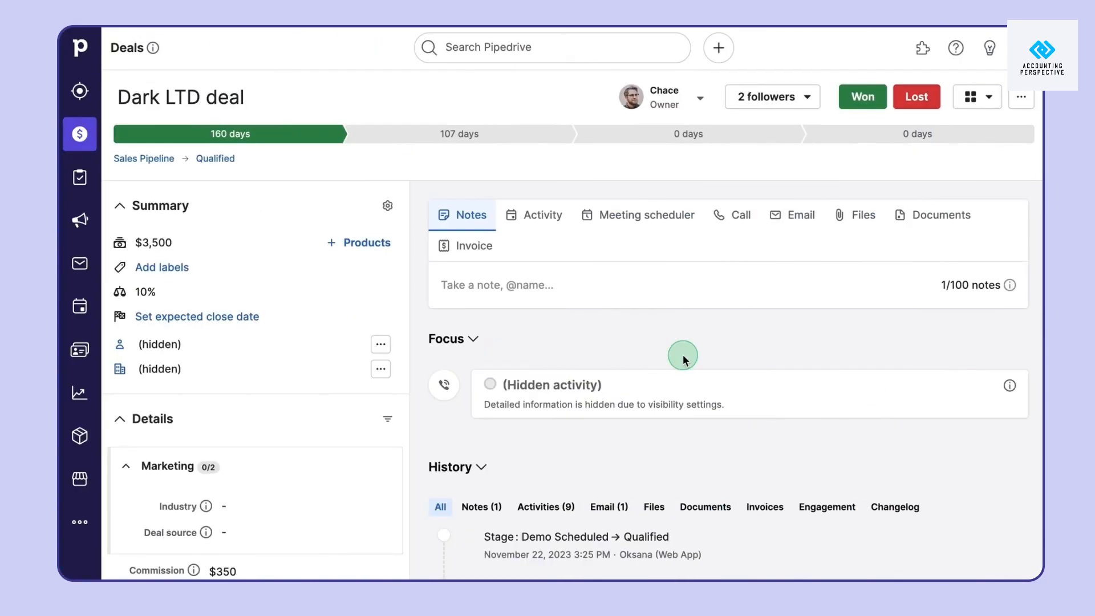
# Filter the Dark LTD deal history to emails and expand 'Materials after our conversation' to read it
pyautogui.scroll(-5, 683, 359)
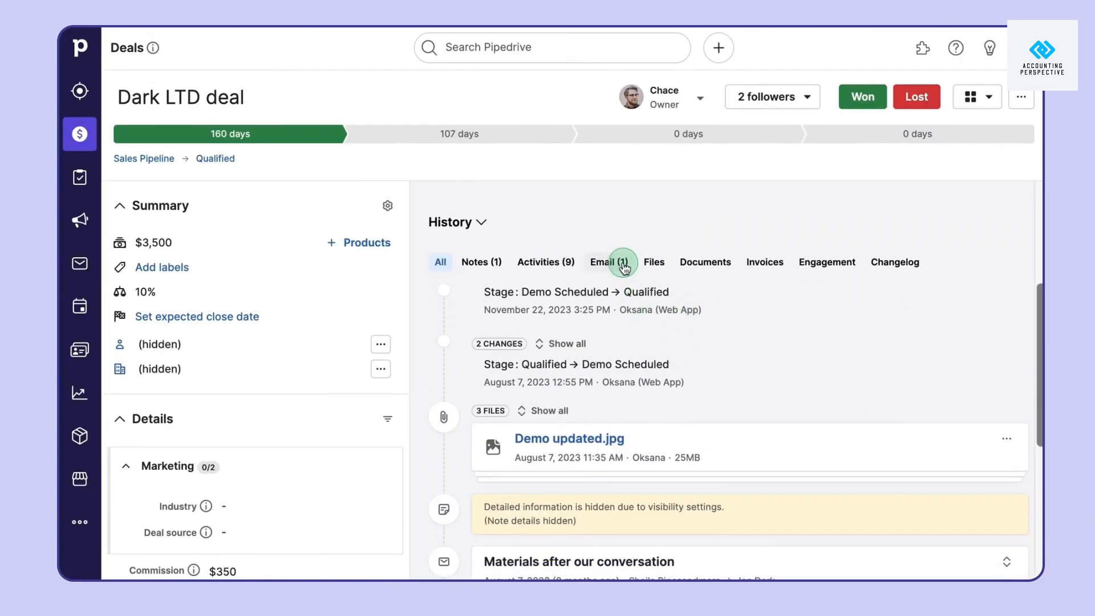
pyautogui.click(624, 264)
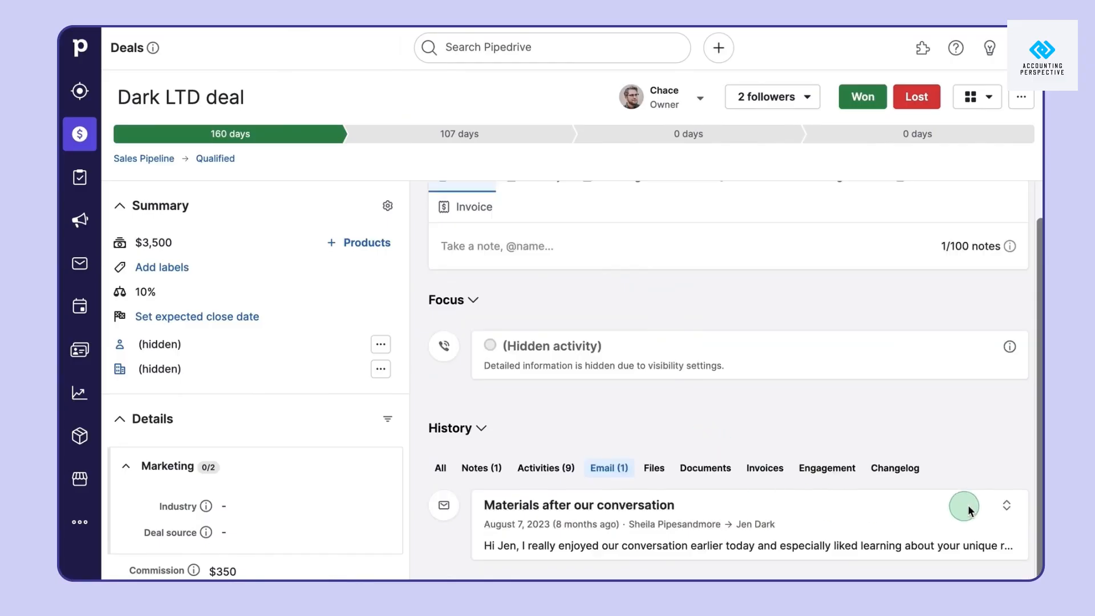
pyautogui.click(1007, 506)
pyautogui.scroll(-3, 805, 536)
pyautogui.scroll(-2, 798, 541)
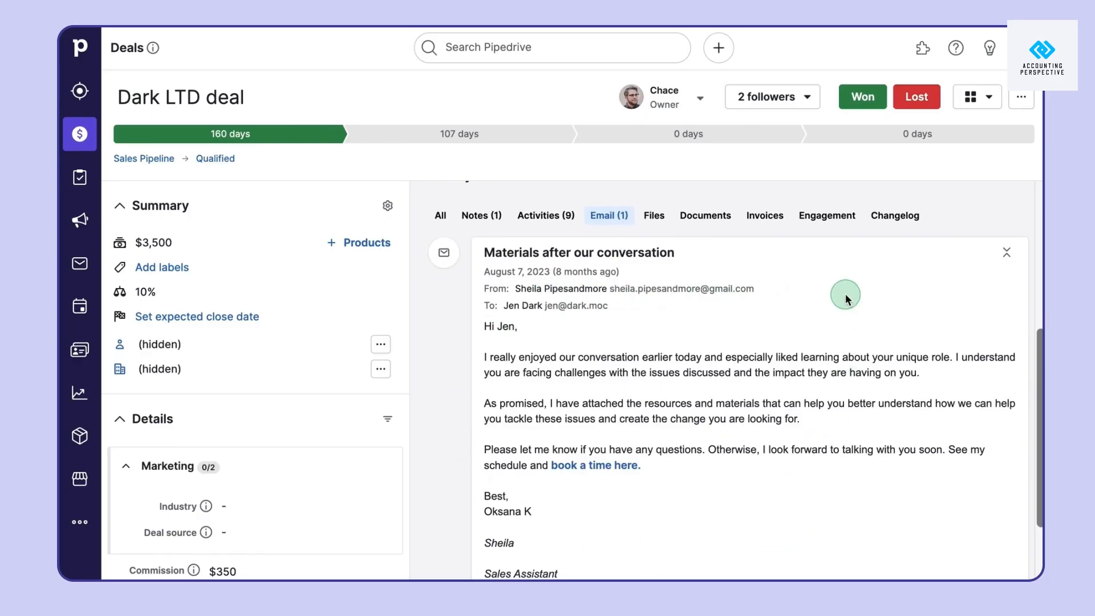
pyautogui.scroll(5, 844, 296)
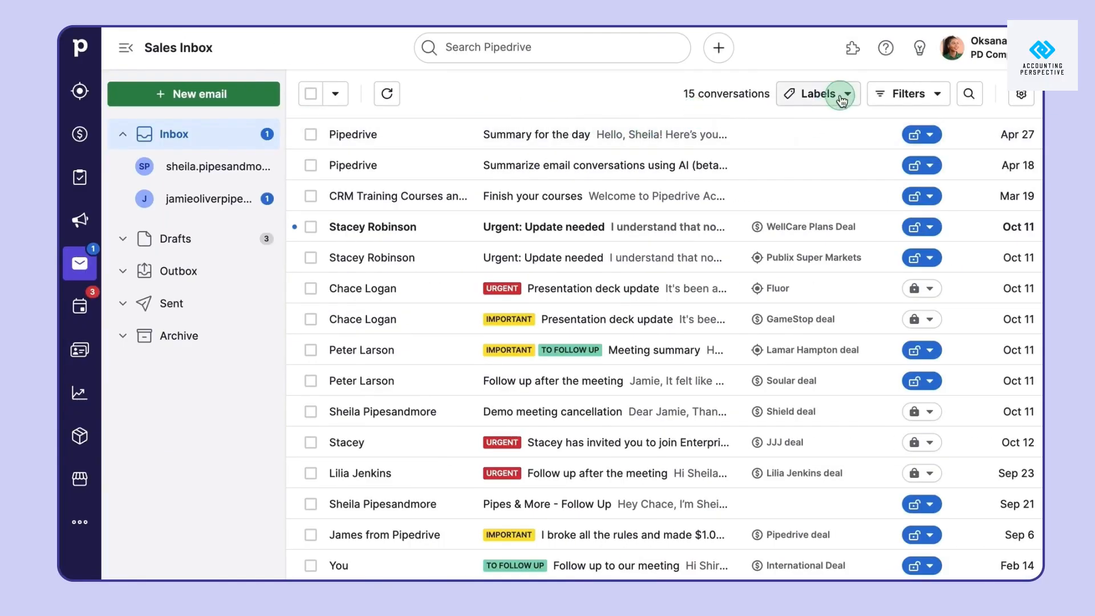
# Create a blue conversation label called 'New label'
pyautogui.click(846, 93)
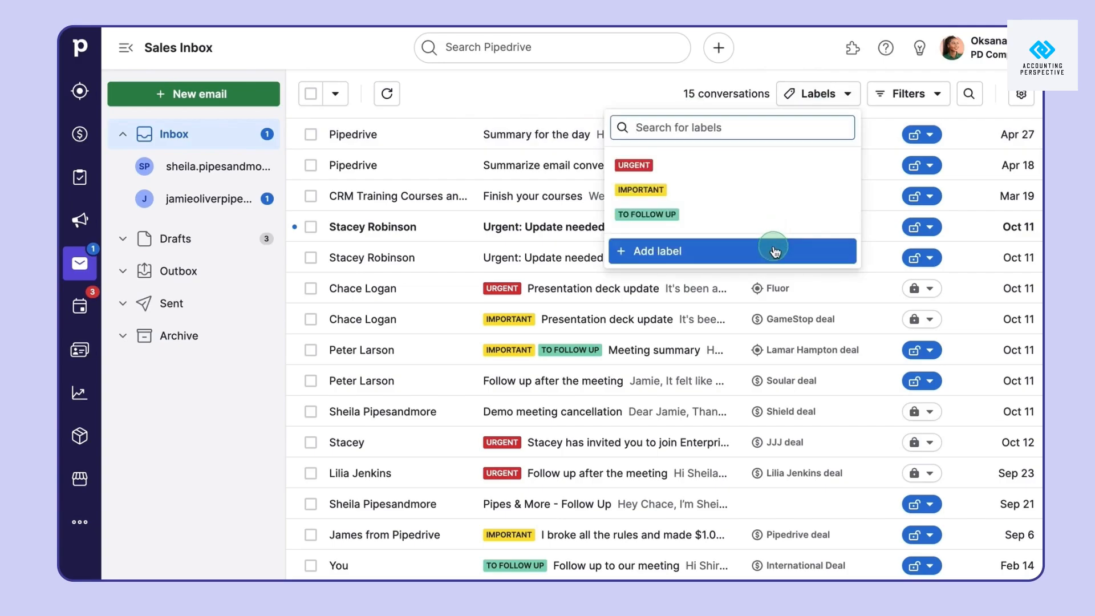
pyautogui.click(775, 251)
pyautogui.write('New labe')
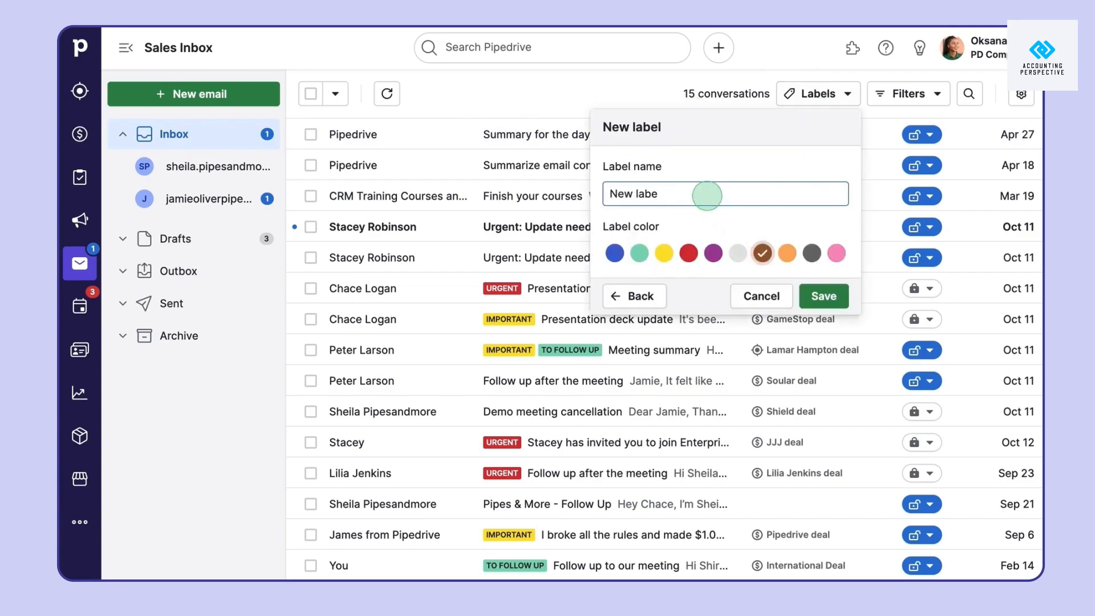
pyautogui.write('l')
pyautogui.click(615, 253)
pyautogui.click(823, 296)
pyautogui.click(656, 94)
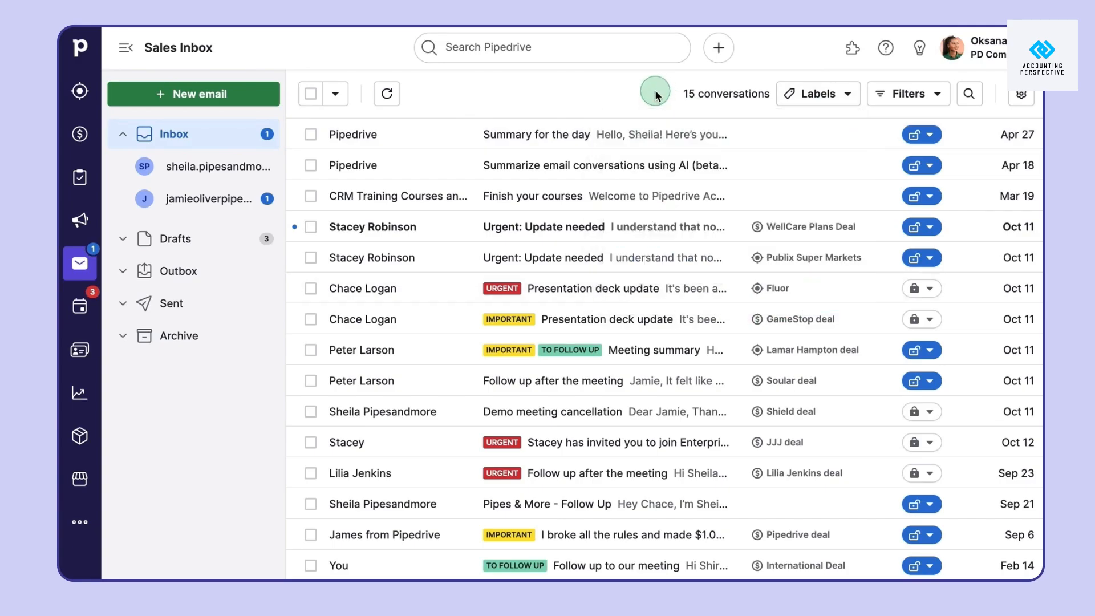
# Apply URGENT, TO FOLLOW UP and New label to the Summary for the day email
pyautogui.click(621, 138)
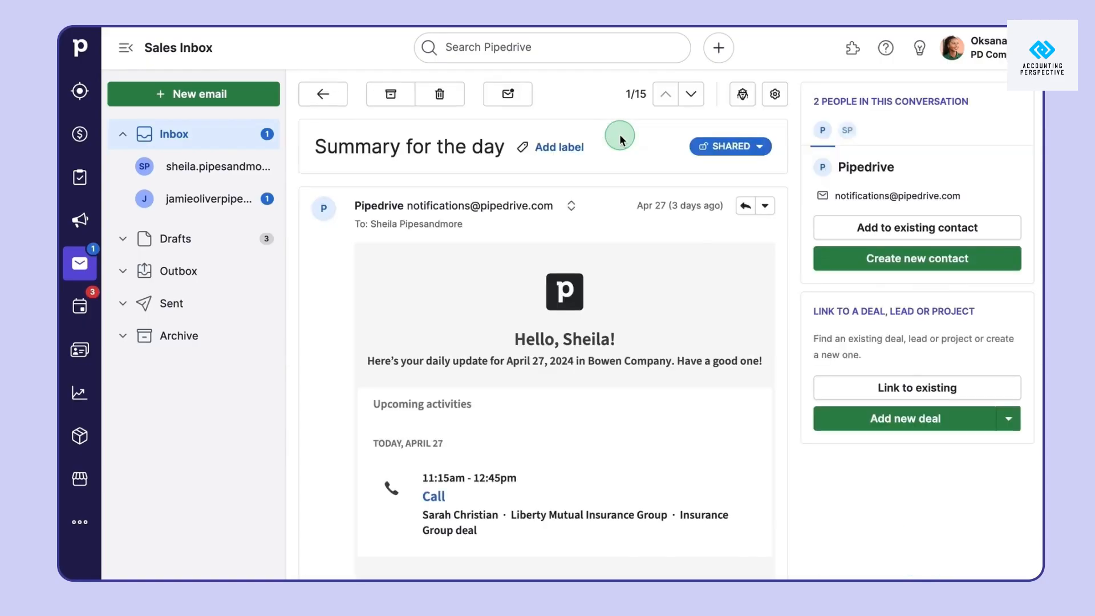
pyautogui.click(583, 162)
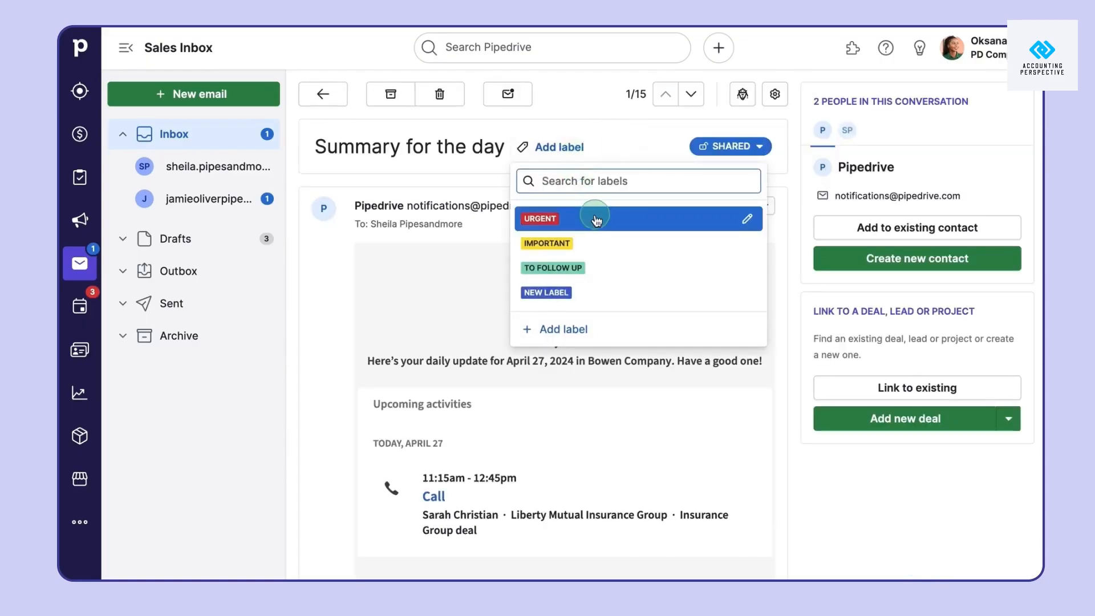
pyautogui.click(596, 219)
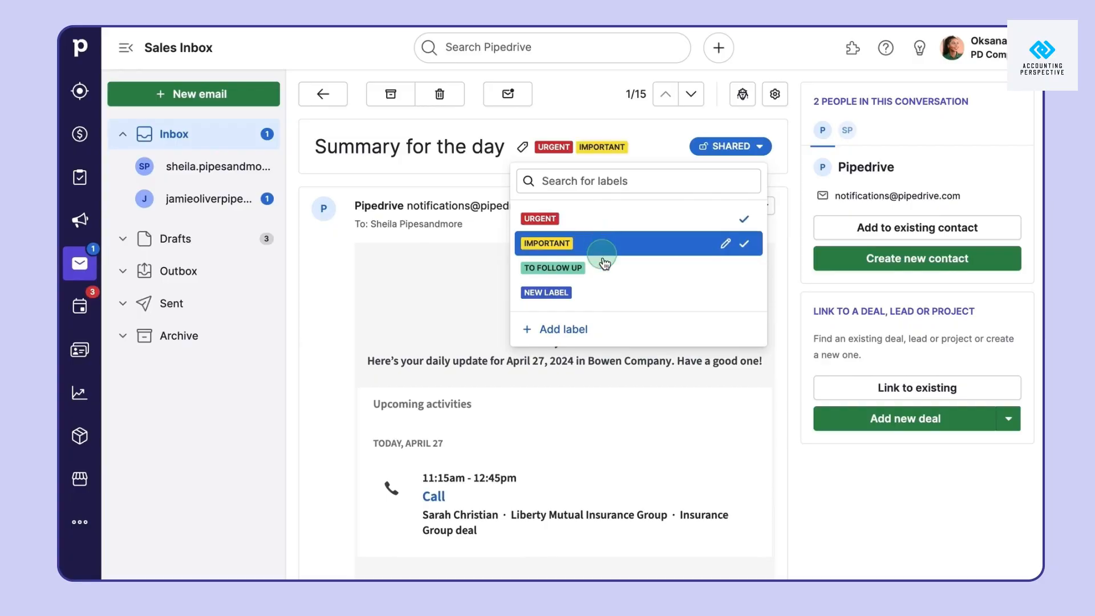
pyautogui.click(607, 268)
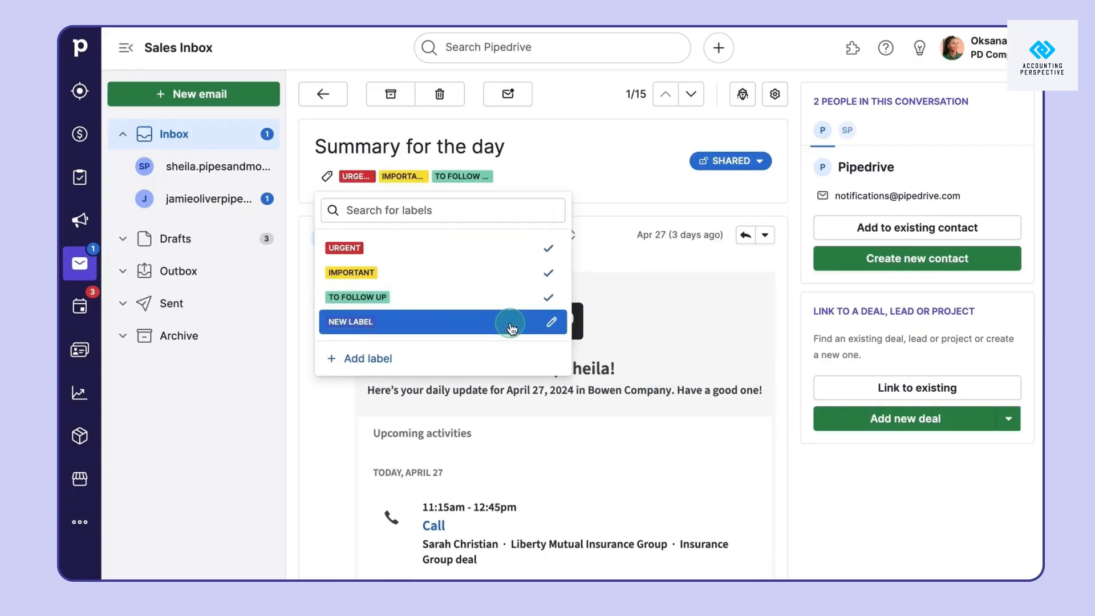
pyautogui.click(499, 321)
pyautogui.click(545, 186)
# Delete the 'New label' label and return to the inbox list
pyautogui.click(483, 181)
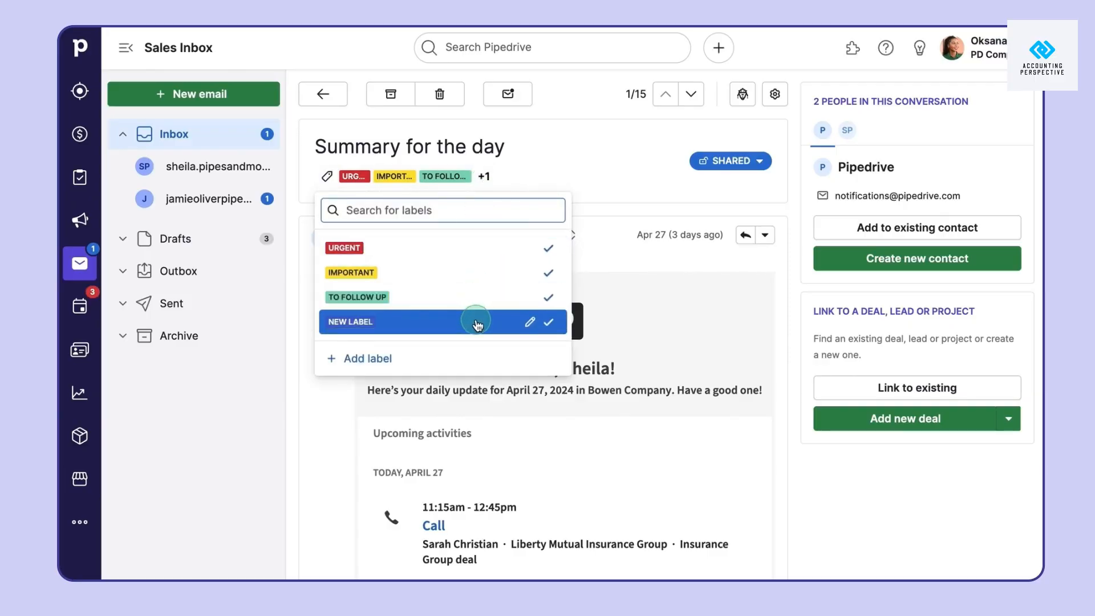
pyautogui.click(529, 324)
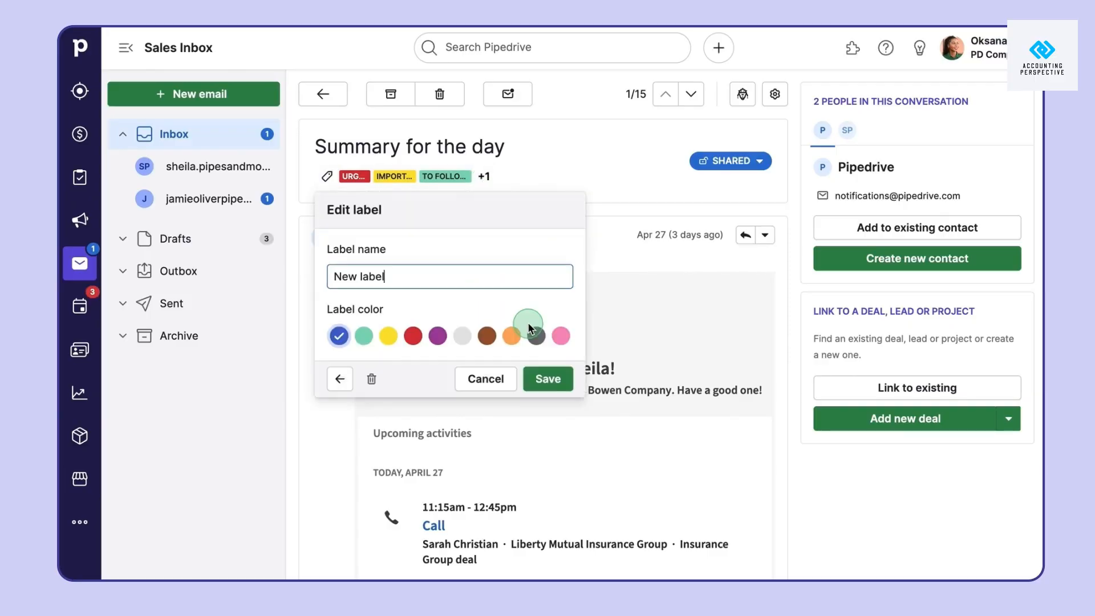
pyautogui.click(372, 380)
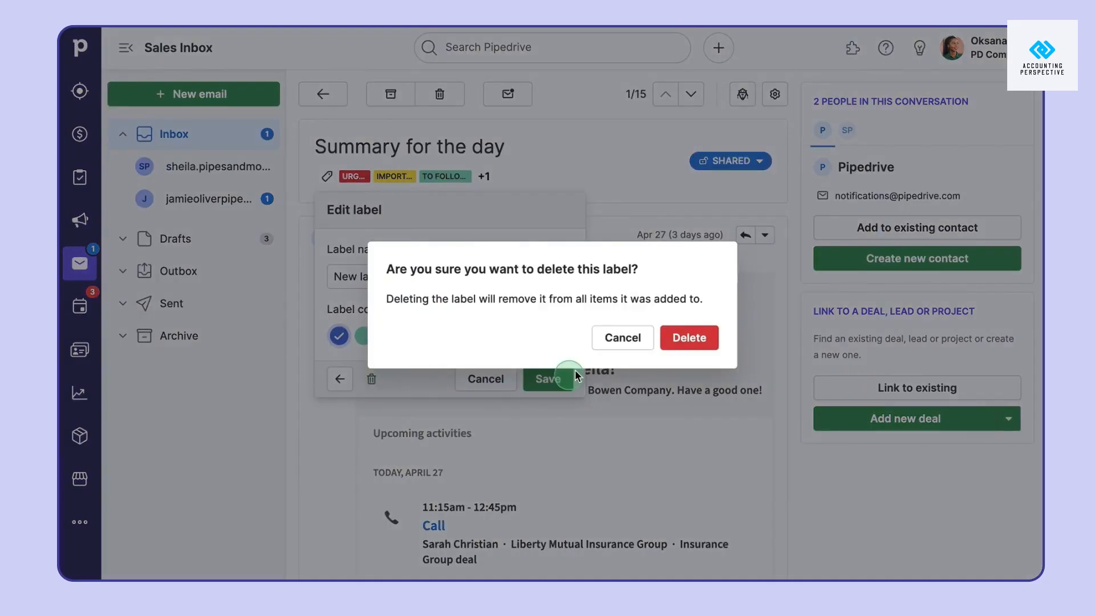
pyautogui.click(670, 340)
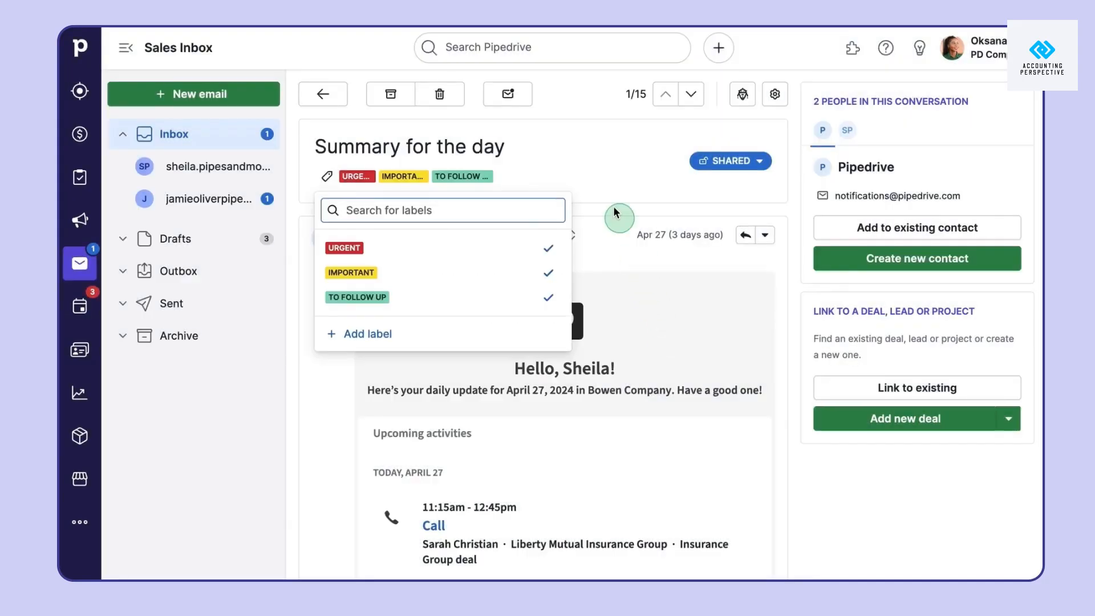
pyautogui.click(597, 192)
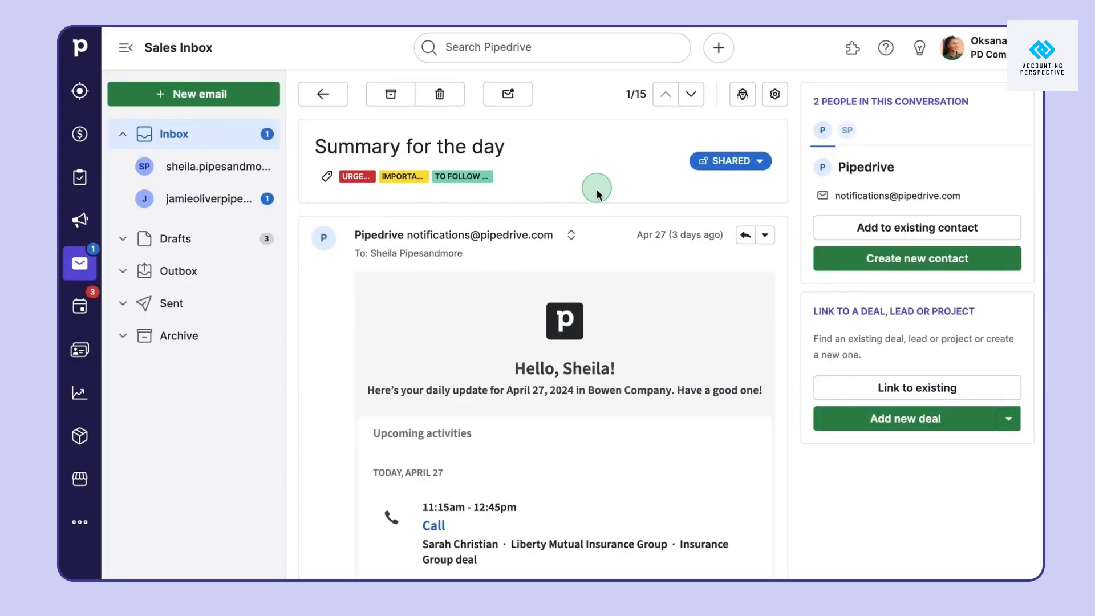
pyautogui.click(345, 97)
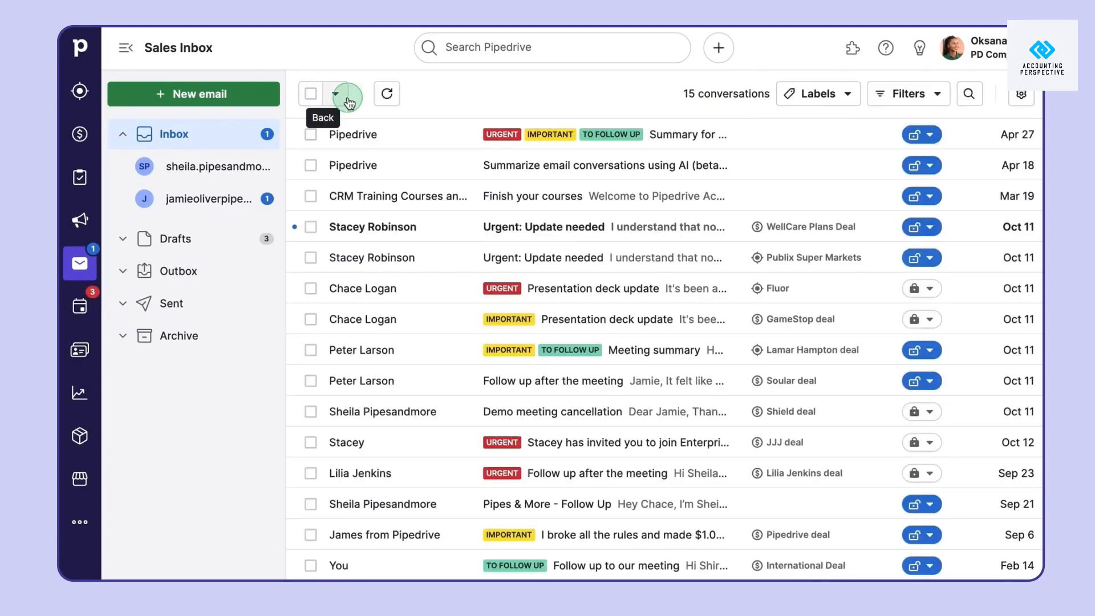
# Filter conversations by the URGENT and IMPORTANT labels, then clear the label filter
pyautogui.click(837, 103)
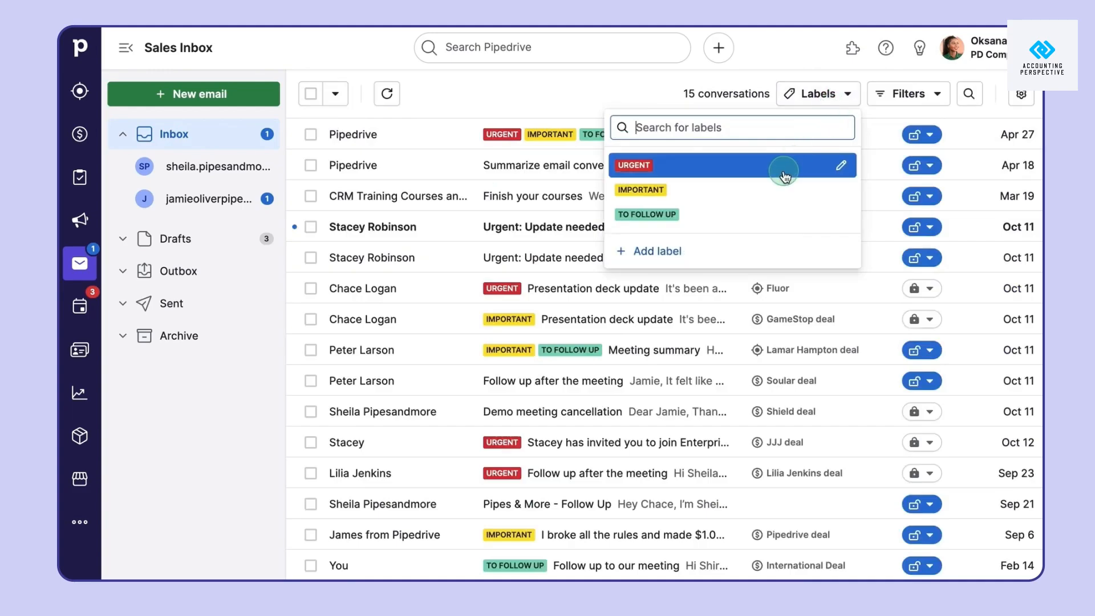
pyautogui.click(783, 171)
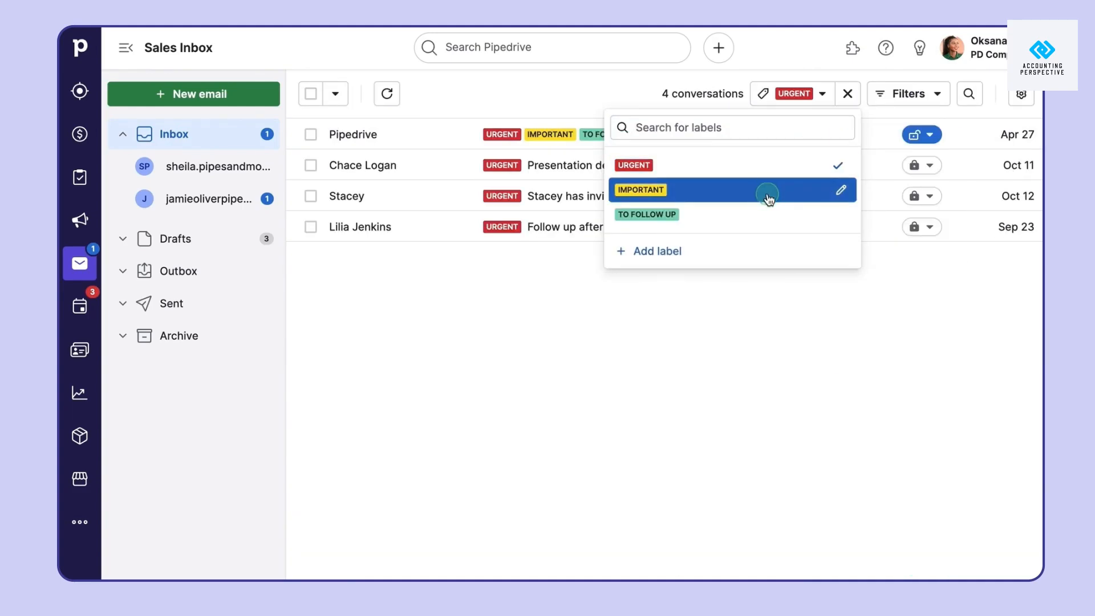
pyautogui.click(770, 191)
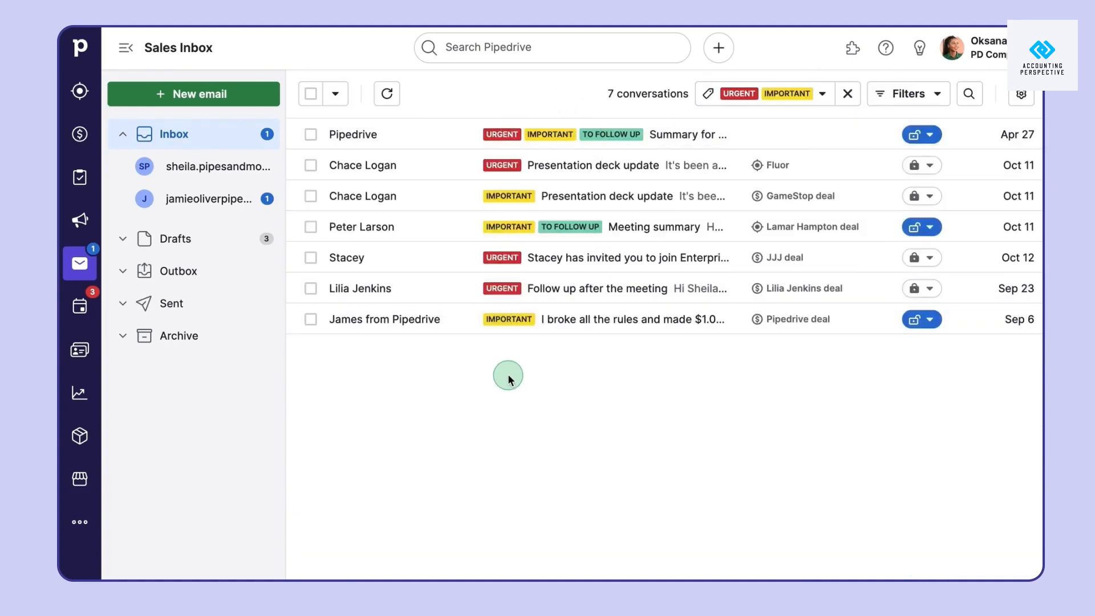
pyautogui.click(848, 94)
# Show the first mailbox's conversations, then the second's, and start a new email
pyautogui.click(266, 161)
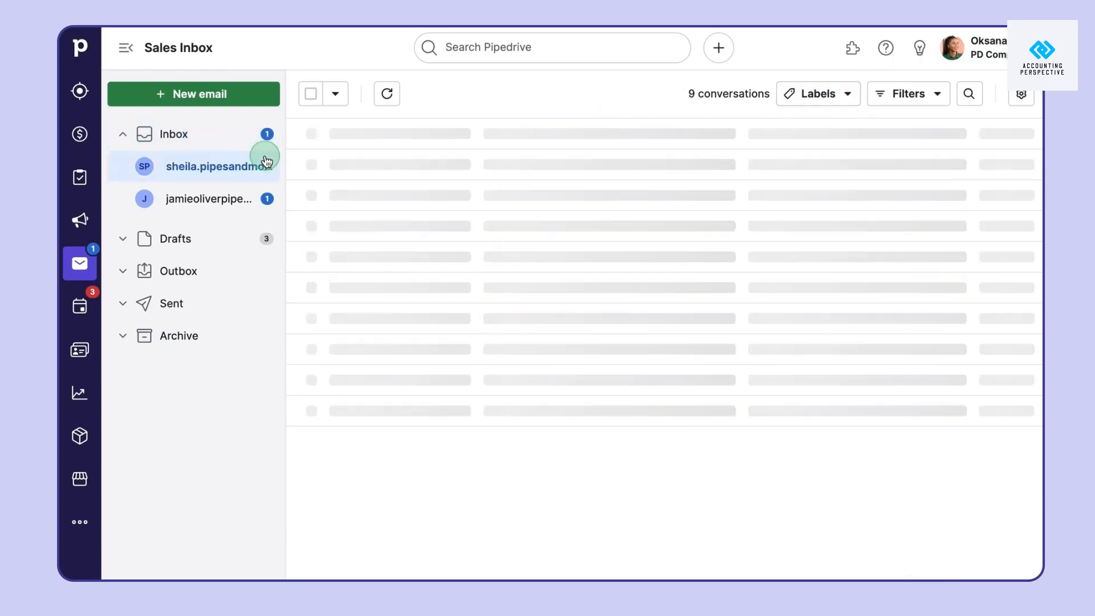
pyautogui.click(245, 206)
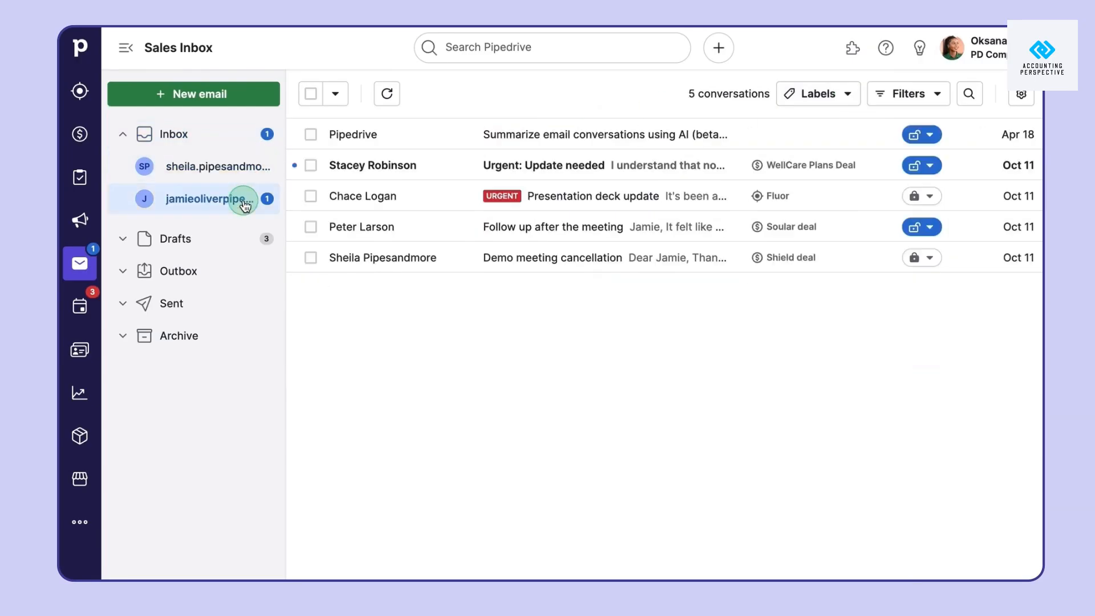
pyautogui.click(255, 108)
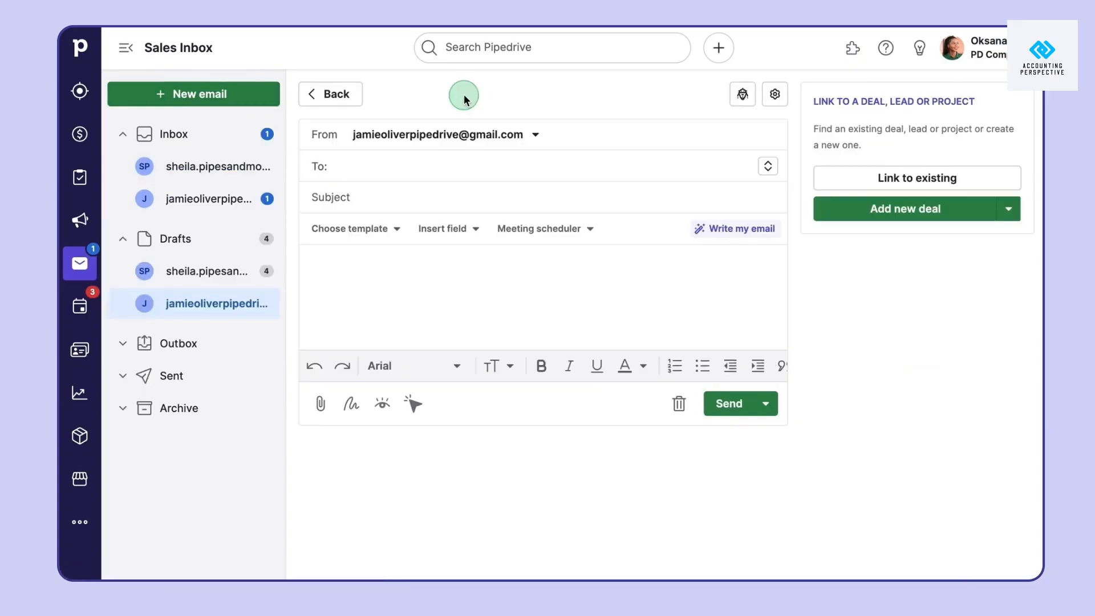
# Fill the email from the Intro template and replace its body with the pasted demo-request message
pyautogui.click(391, 231)
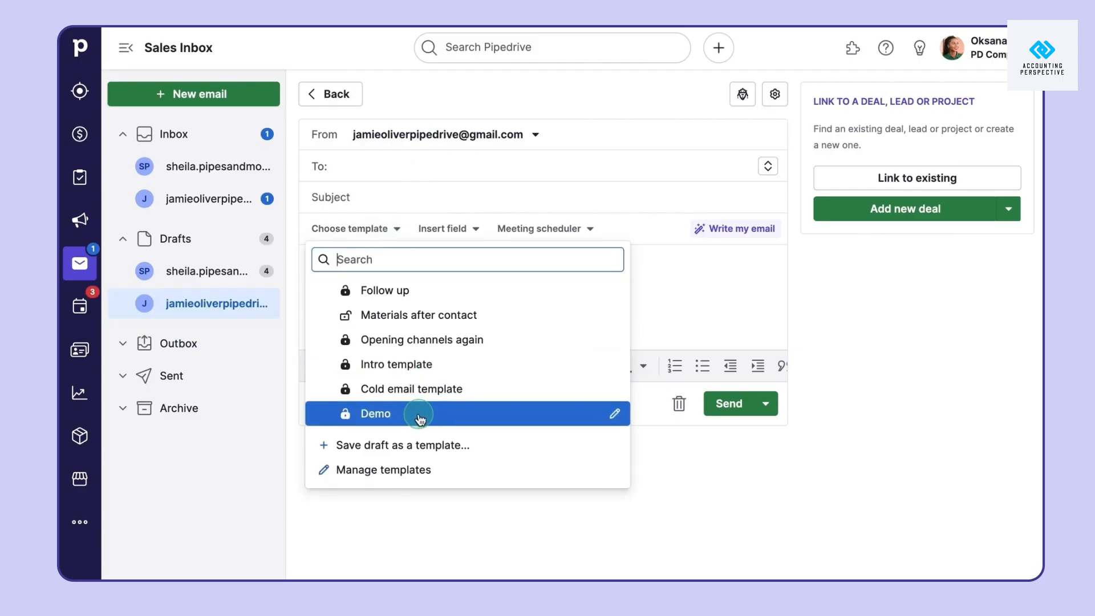
pyautogui.click(457, 363)
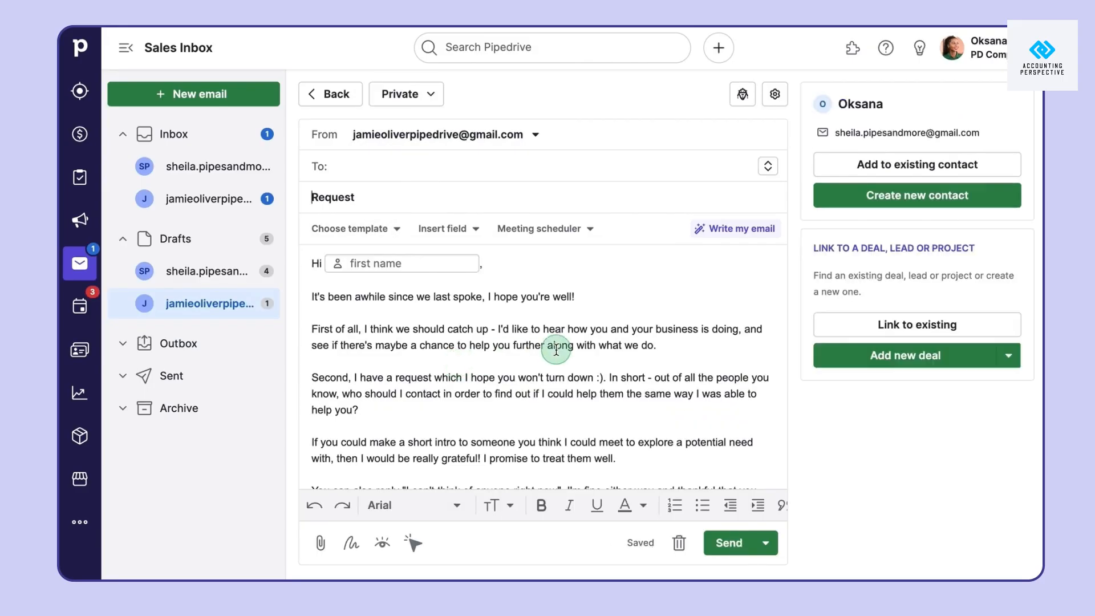
pyautogui.scroll(-3, 556, 349)
pyautogui.scroll(3, 556, 349)
pyautogui.hotkey('ctrl', 'a')
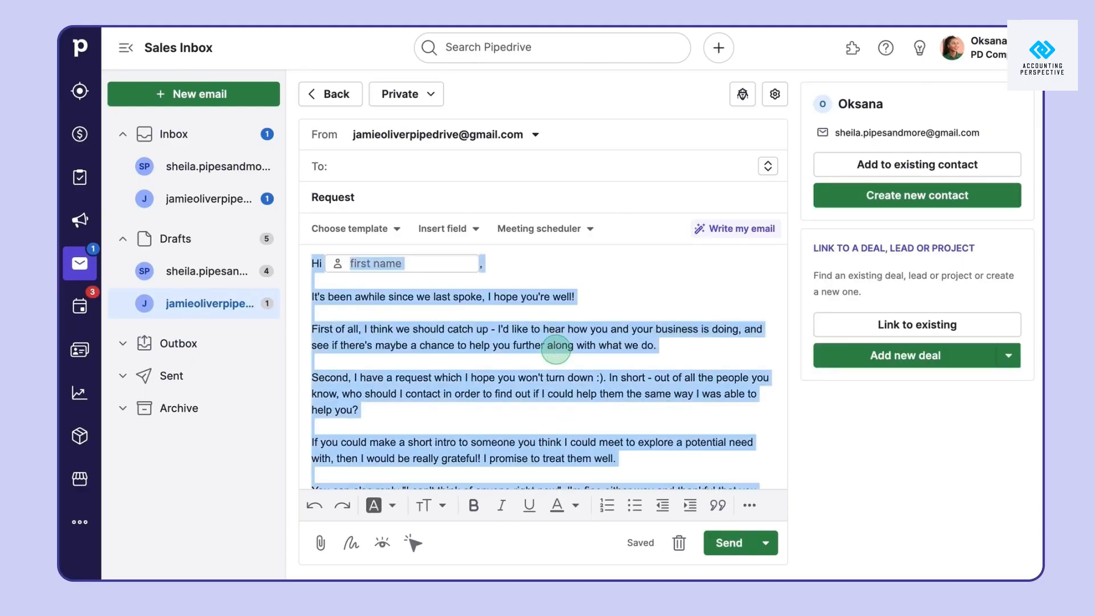
pyautogui.press('BackSpace')
pyautogui.write('Dear First Name,  I hope this email finds you well. I would like to schedule a product demo to showcase the value of our pipes. During the demo, we will highlight the cost vs quality benefits of our products. Please let me know a few convenient times for the demo, and I will make the necessary arrangements. I look forward to the opportunity to discuss how our Pipes can benefit your business.')
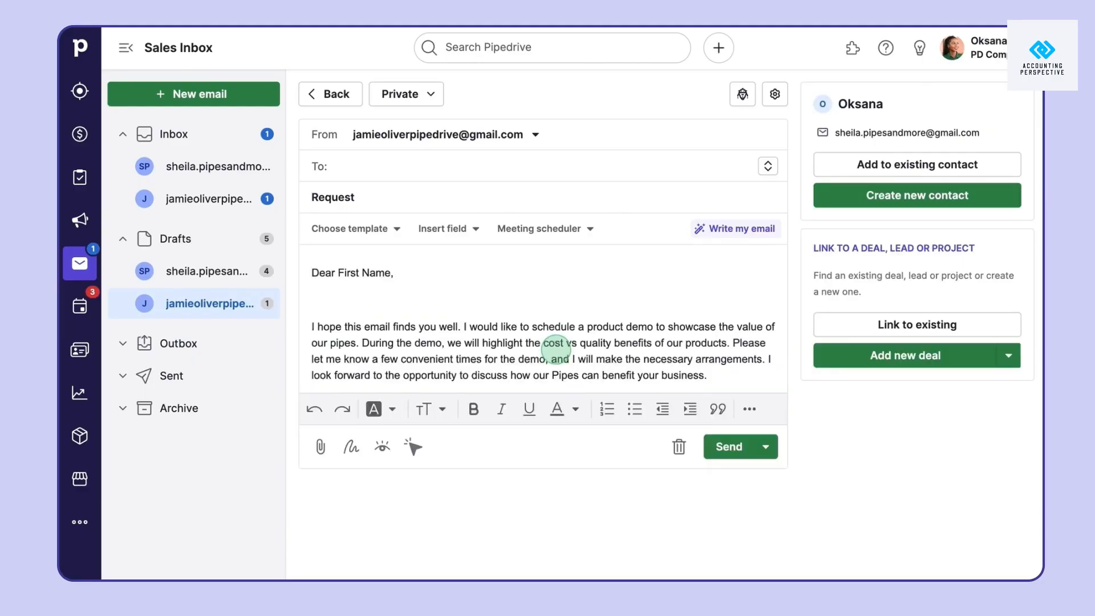
# Start saving the draft as a new template named 'Demo template'
pyautogui.click(381, 230)
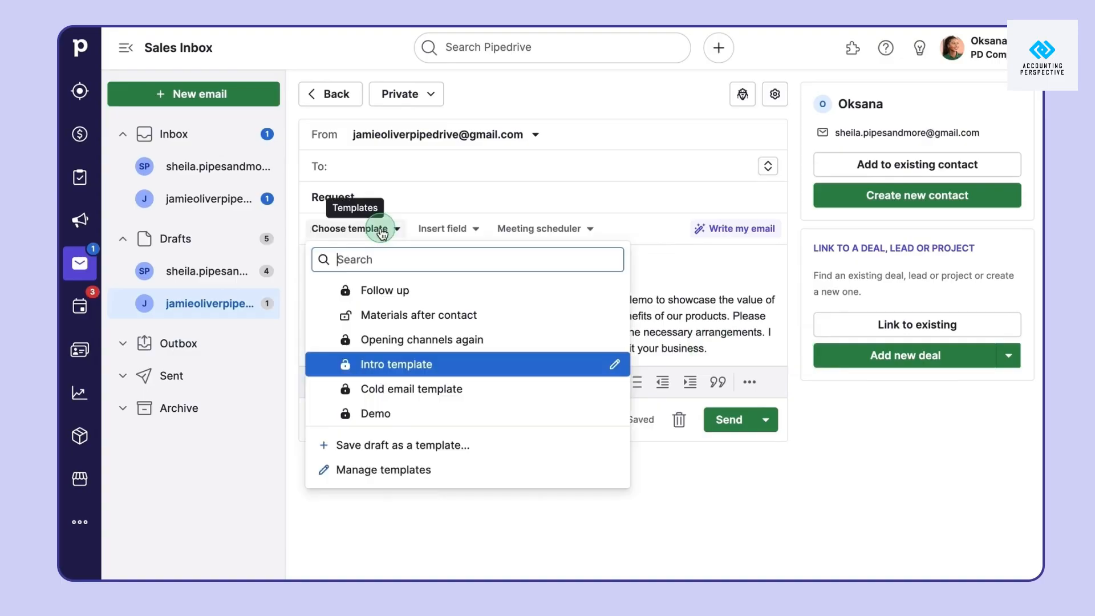
pyautogui.click(398, 445)
pyautogui.write('Demo template')
pyautogui.click(835, 413)
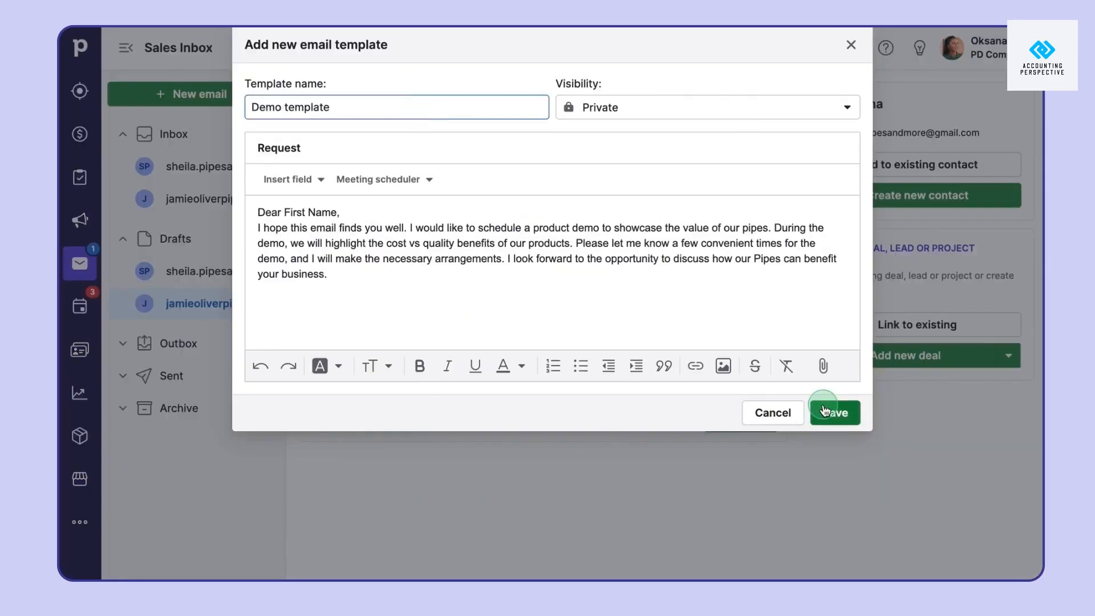
# Save Demo template, then select Follow up, Materials after contact and Opening channels again for bulk editing
pyautogui.click(403, 236)
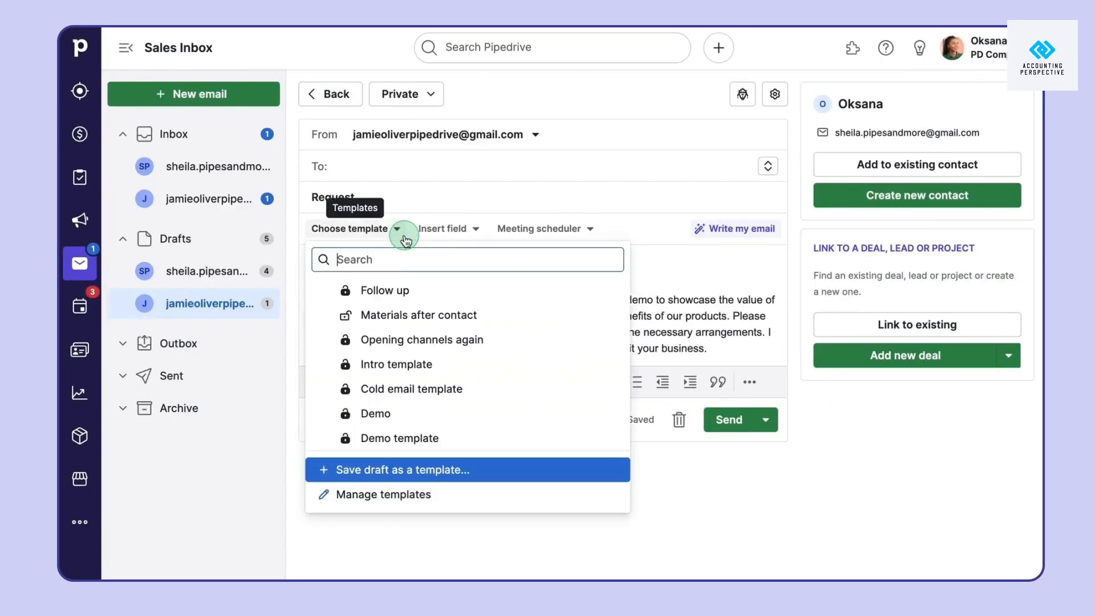
pyautogui.click(440, 495)
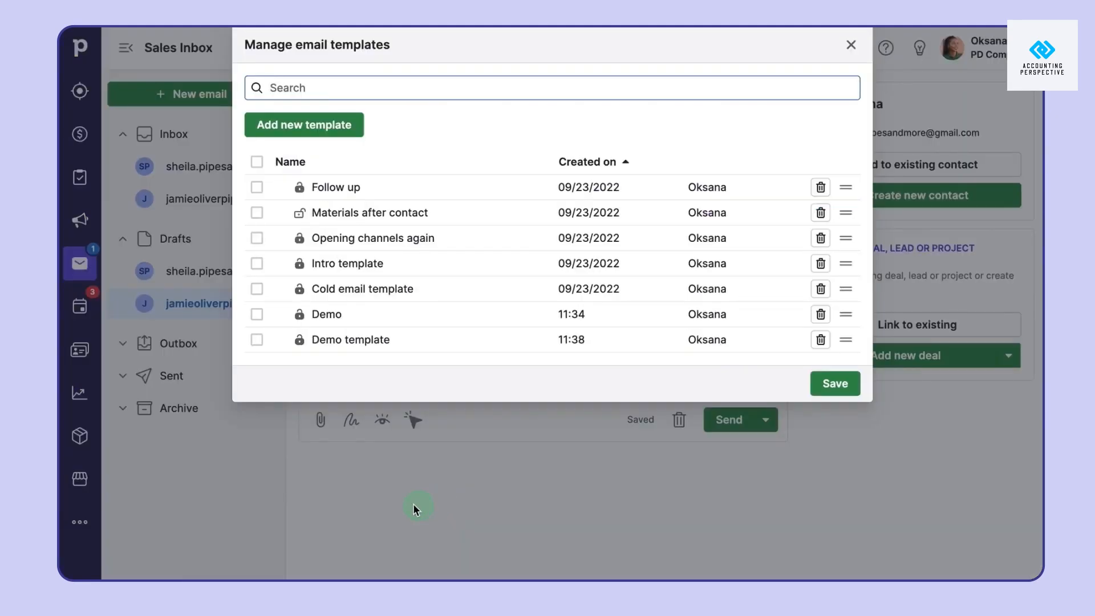
pyautogui.click(257, 187)
pyautogui.click(256, 212)
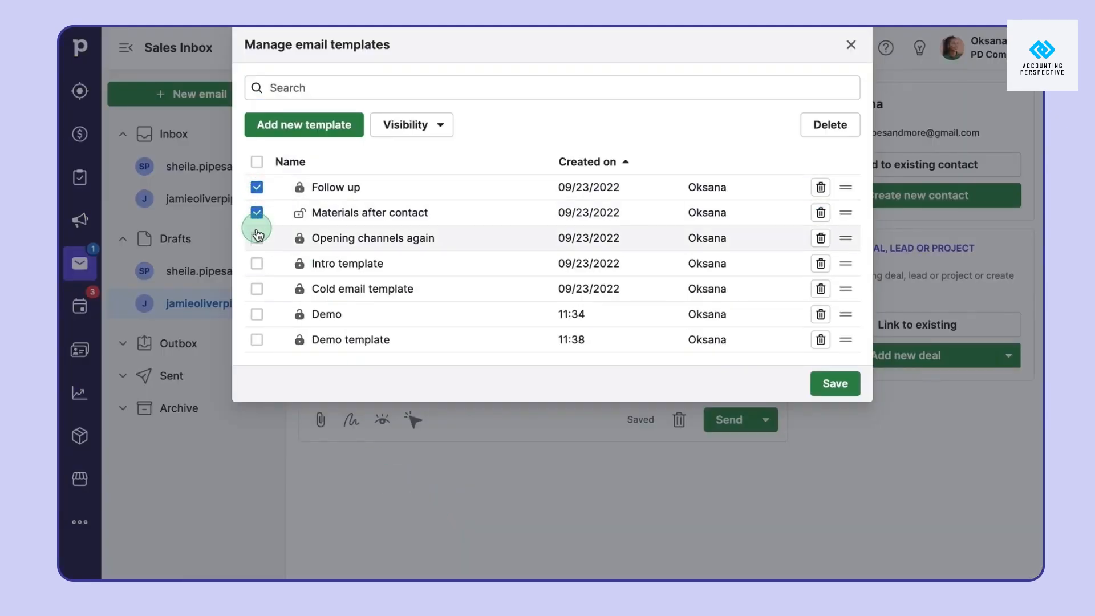
pyautogui.click(257, 236)
# Make the three templates Shared, move Follow up below Opening channels again, and save
pyautogui.click(420, 124)
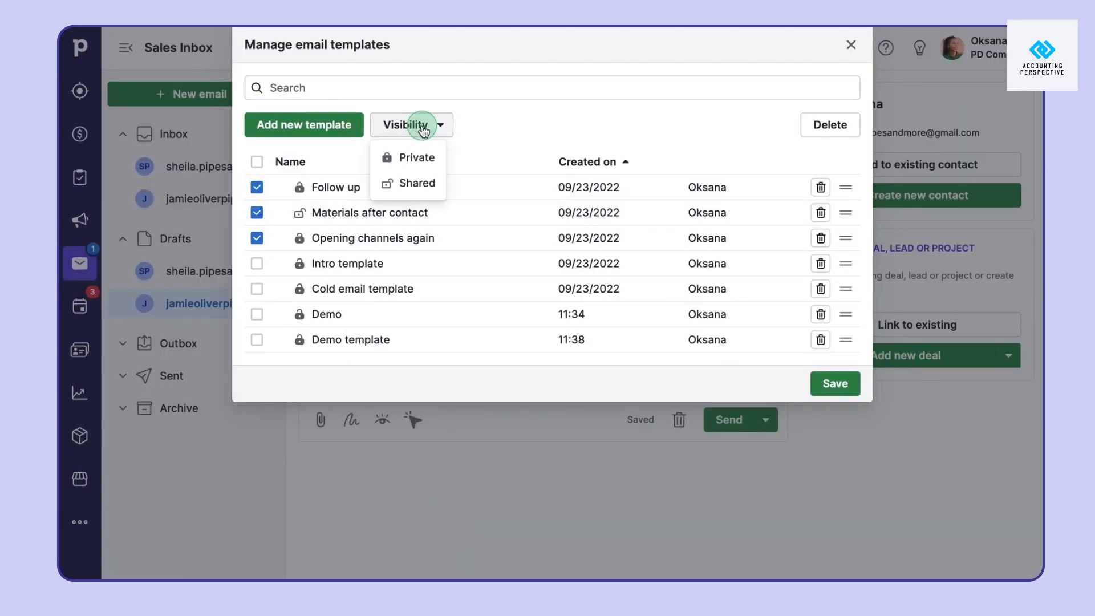
pyautogui.click(427, 187)
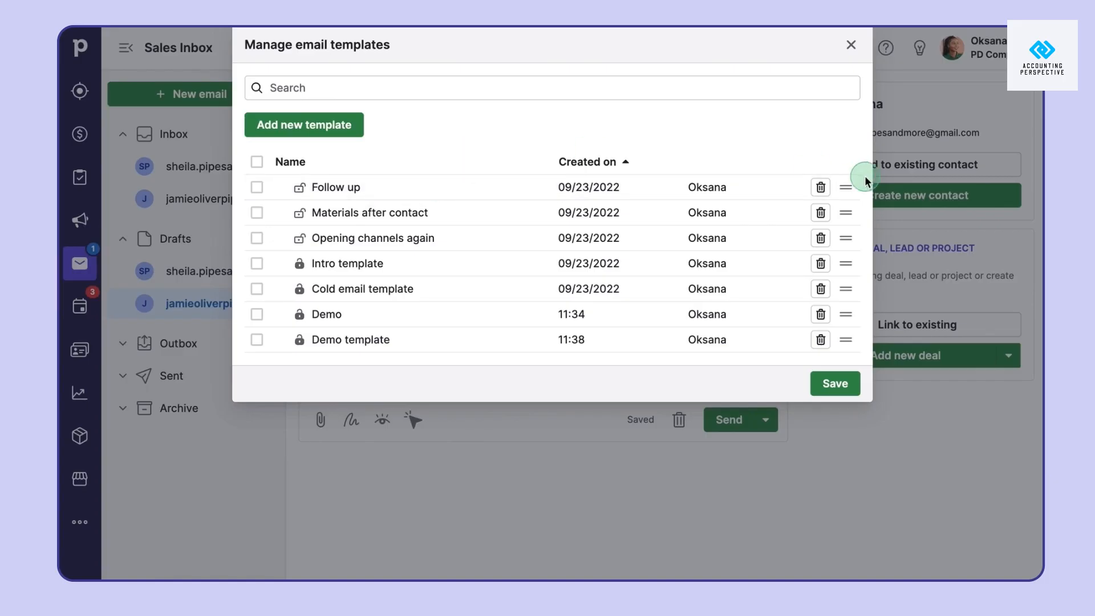
pyautogui.moveTo(849, 187); pyautogui.dragTo(848, 238)
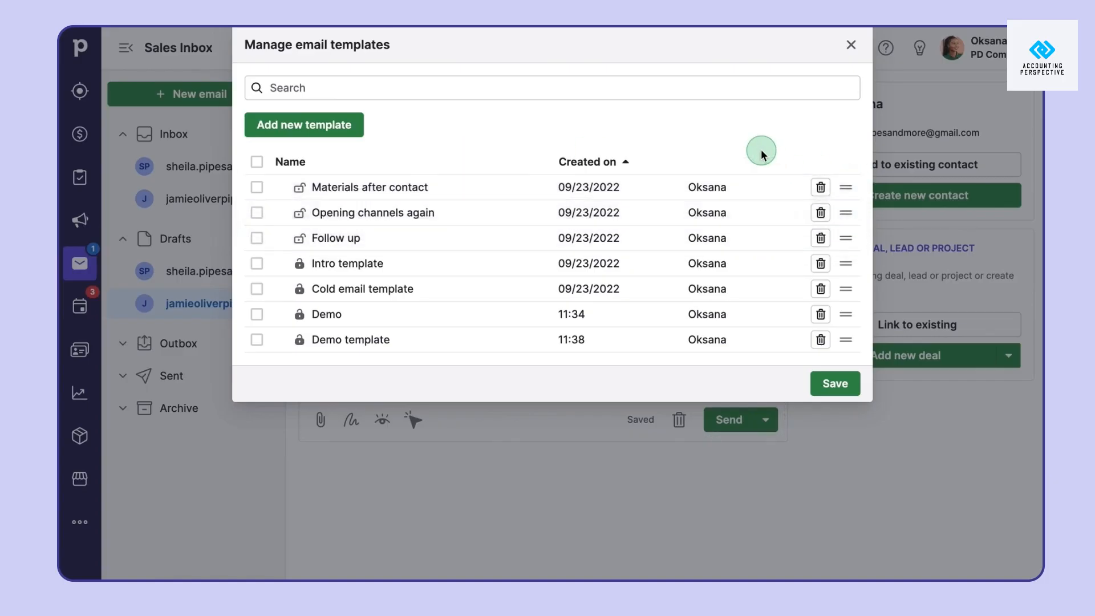
pyautogui.click(835, 383)
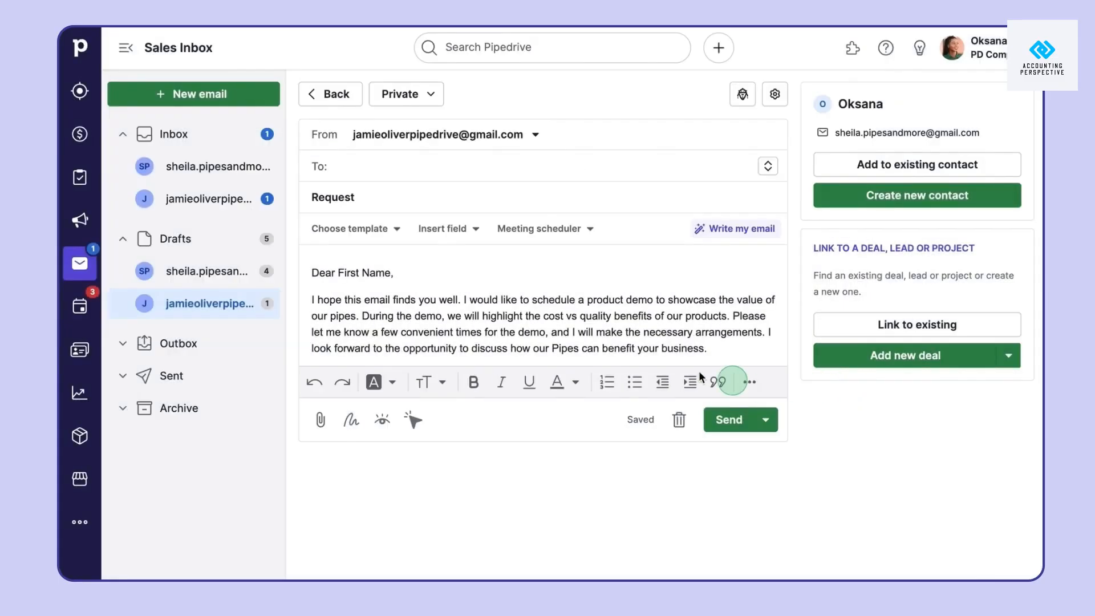
# Swap the typed 'First Name,' after Dear for the Person First Name merge field, then add a line after the body
pyautogui.moveTo(389, 275); pyautogui.dragTo(341, 274)
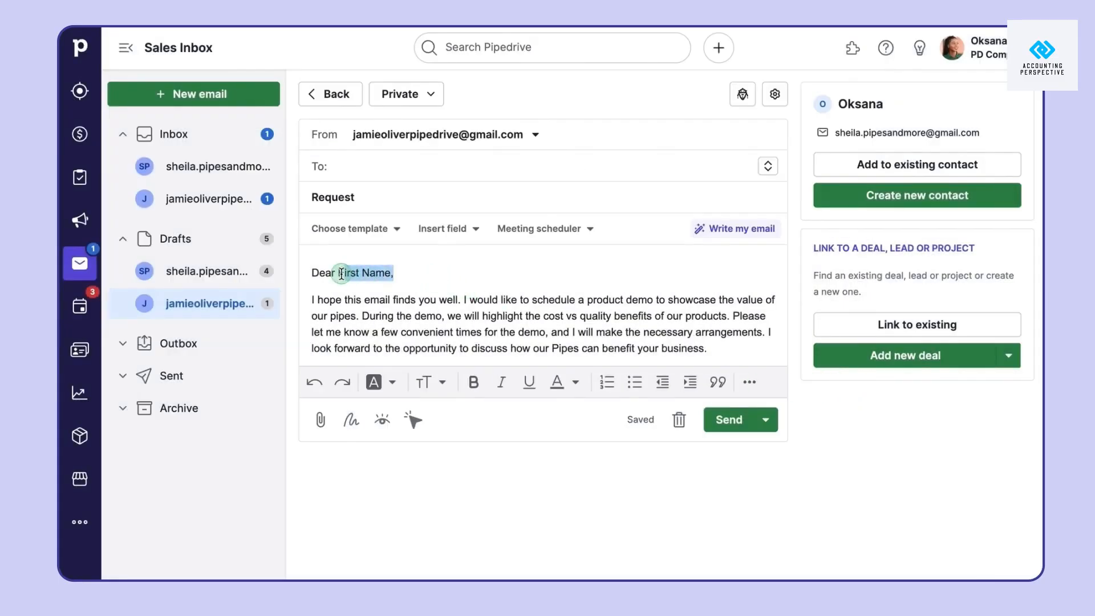
pyautogui.press('BackSpace')
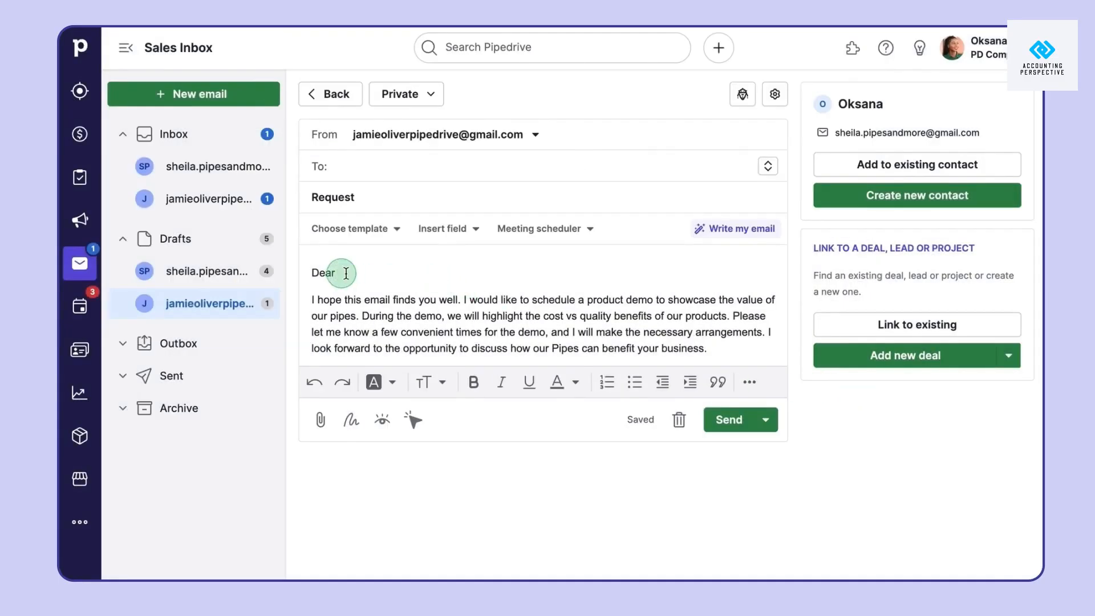
pyautogui.click(450, 229)
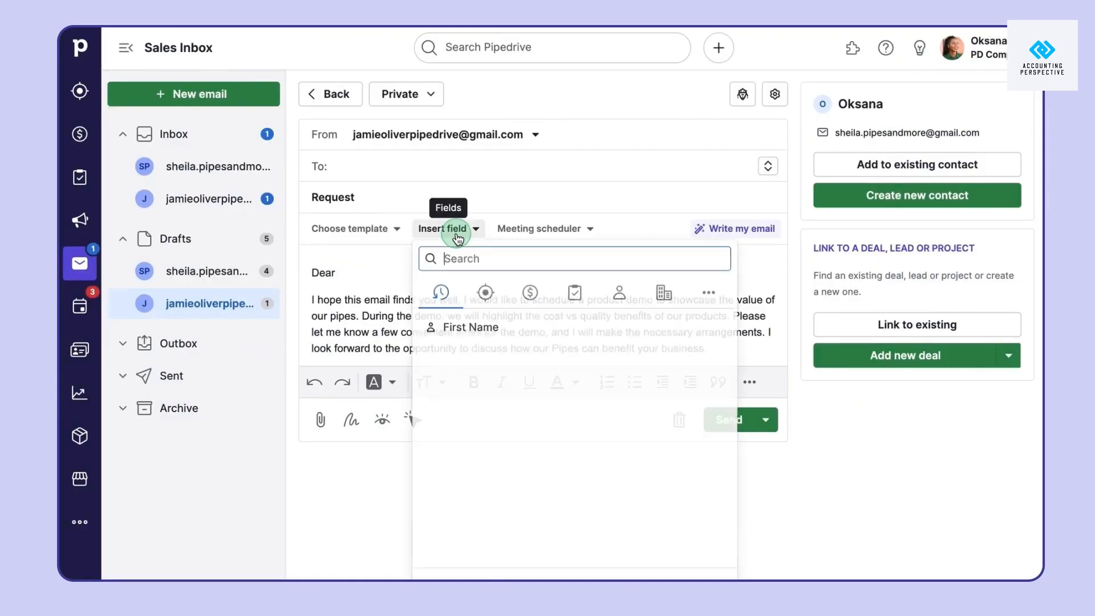
pyautogui.click(495, 308)
pyautogui.click(532, 298)
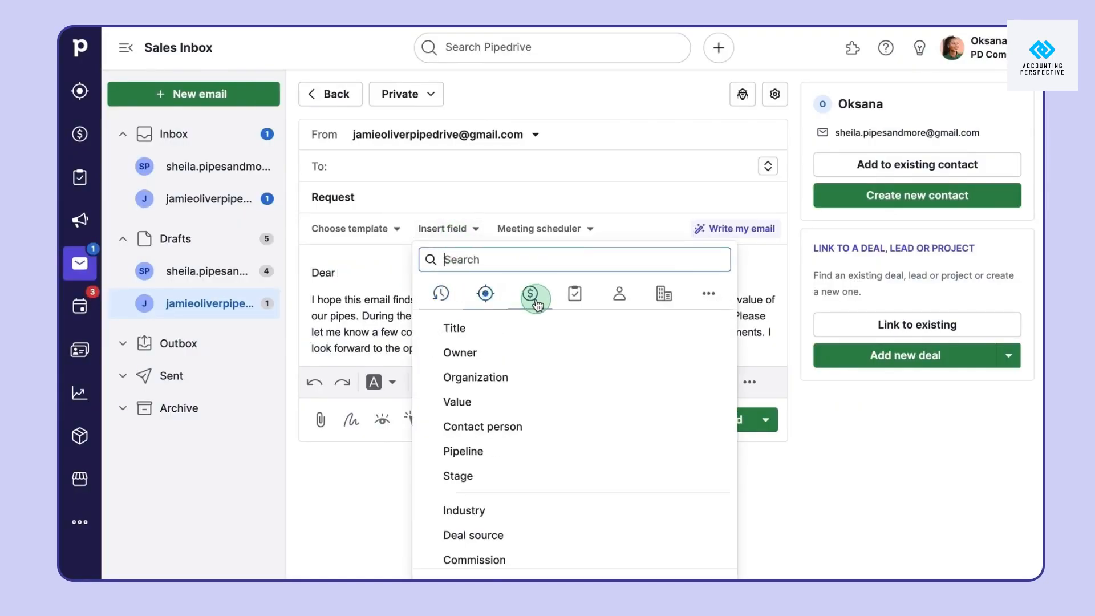
pyautogui.click(617, 307)
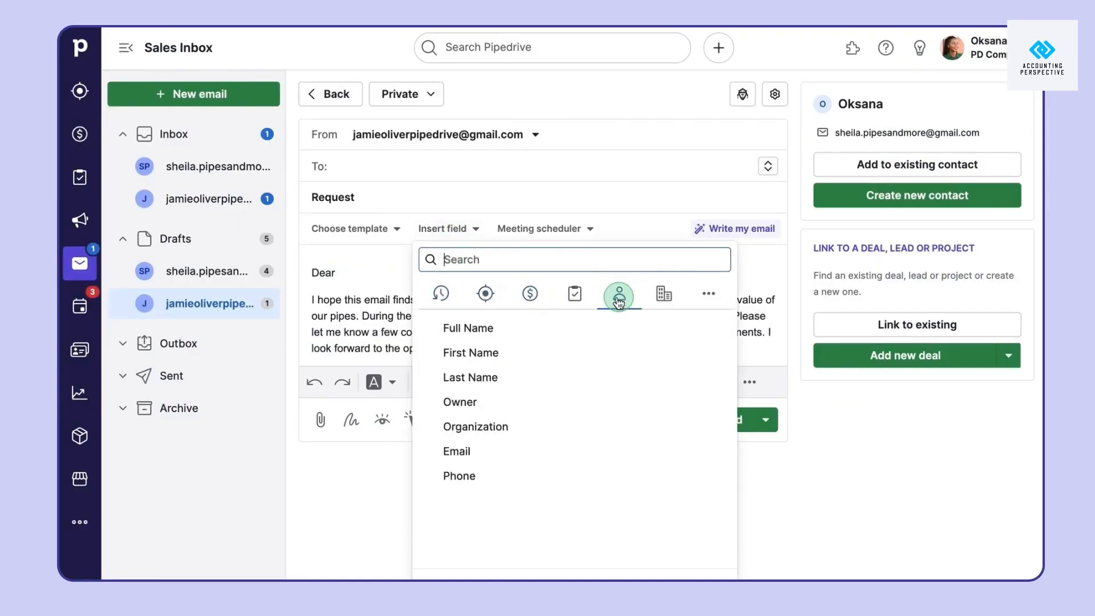
pyautogui.click(532, 362)
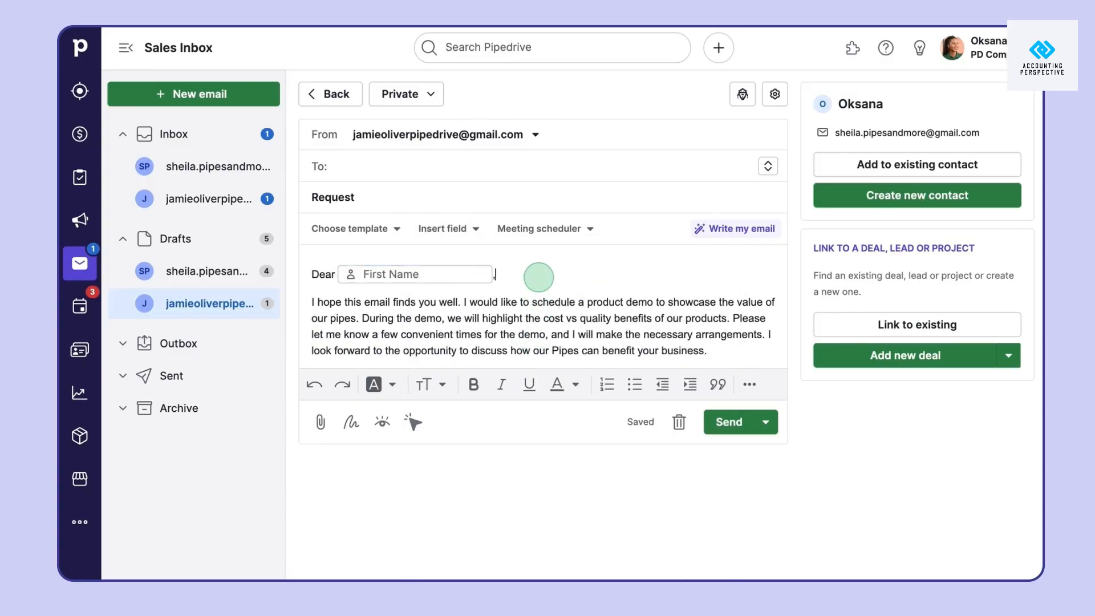
pyautogui.click(729, 354)
pyautogui.press('Return')
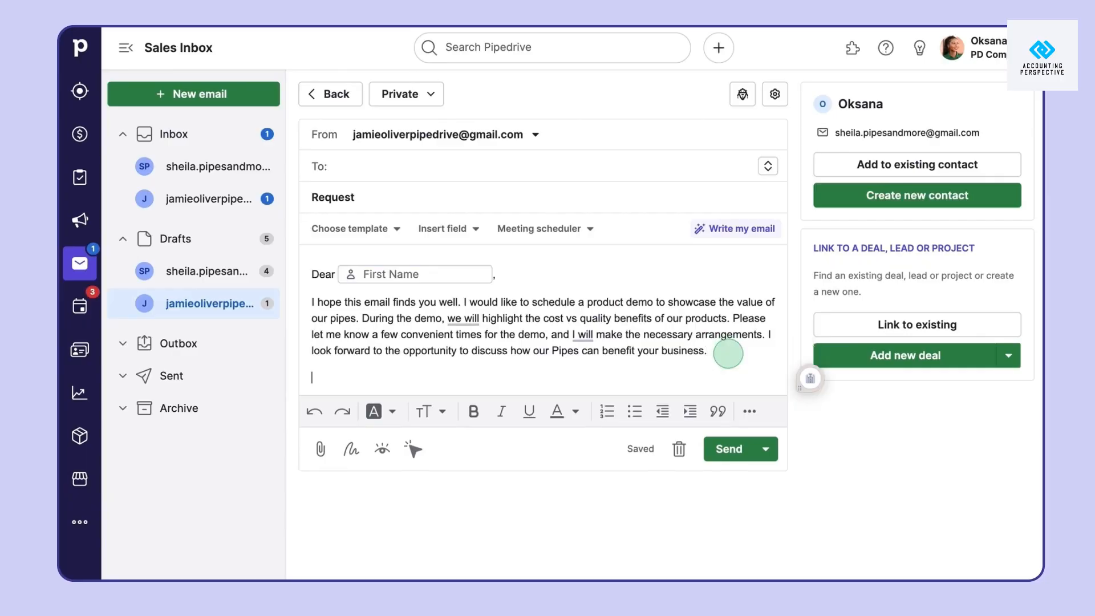
# Insert a one-hour meeting booking link into the body with blank lines around it
pyautogui.click(590, 229)
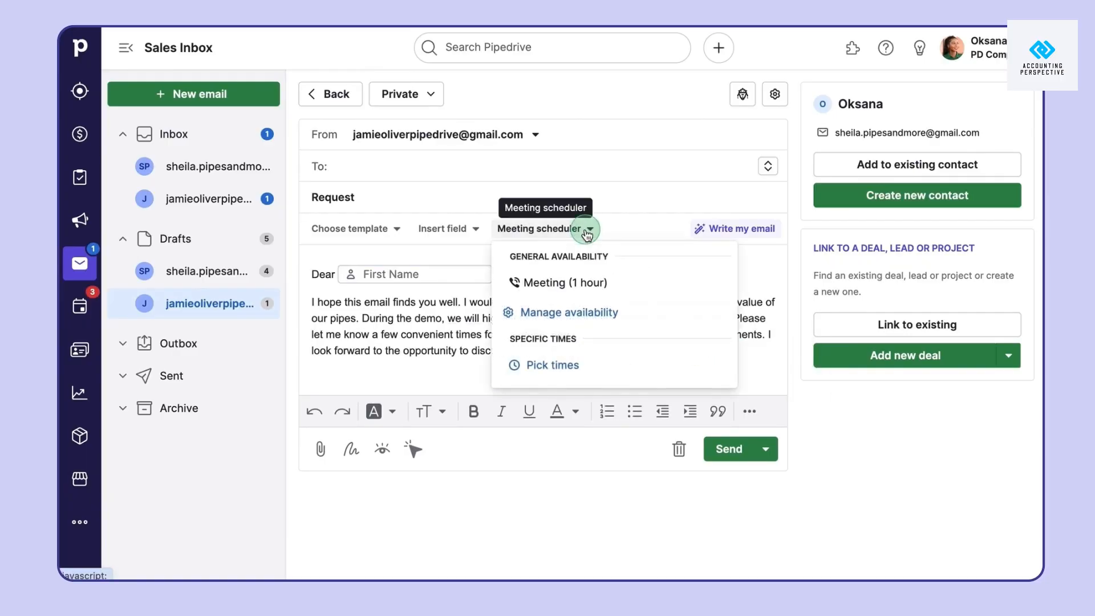
pyautogui.click(597, 283)
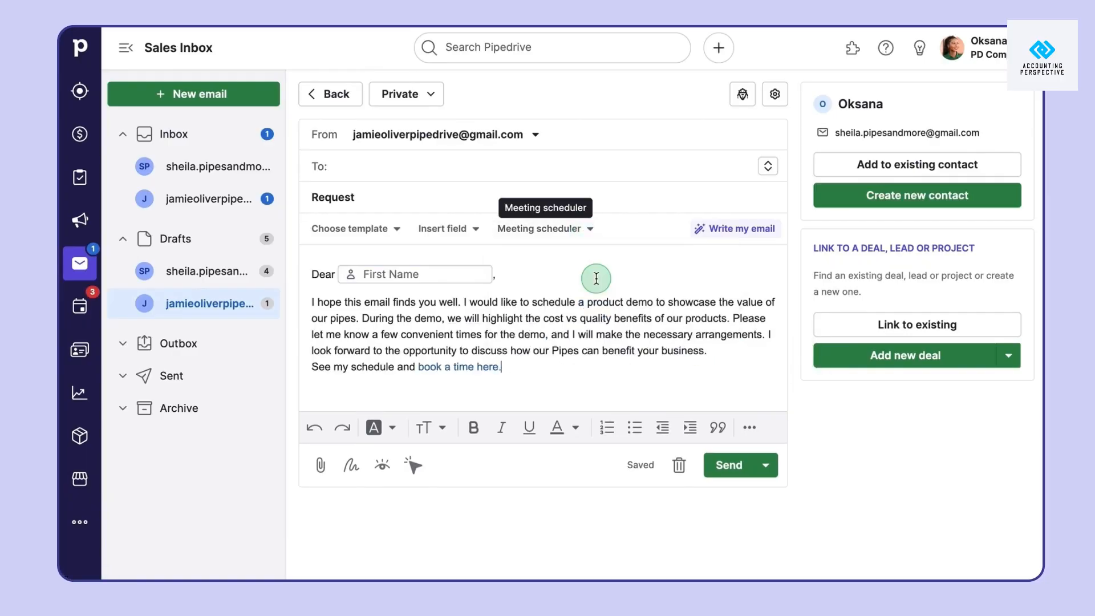
pyautogui.press('Return')
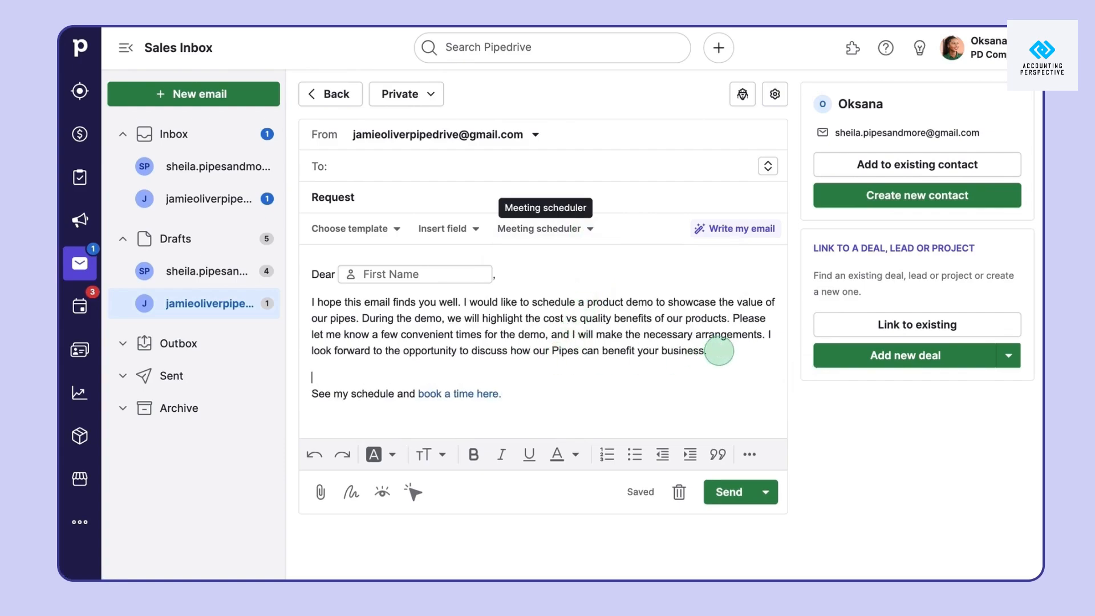
pyautogui.click(519, 394)
pyautogui.press('Return')
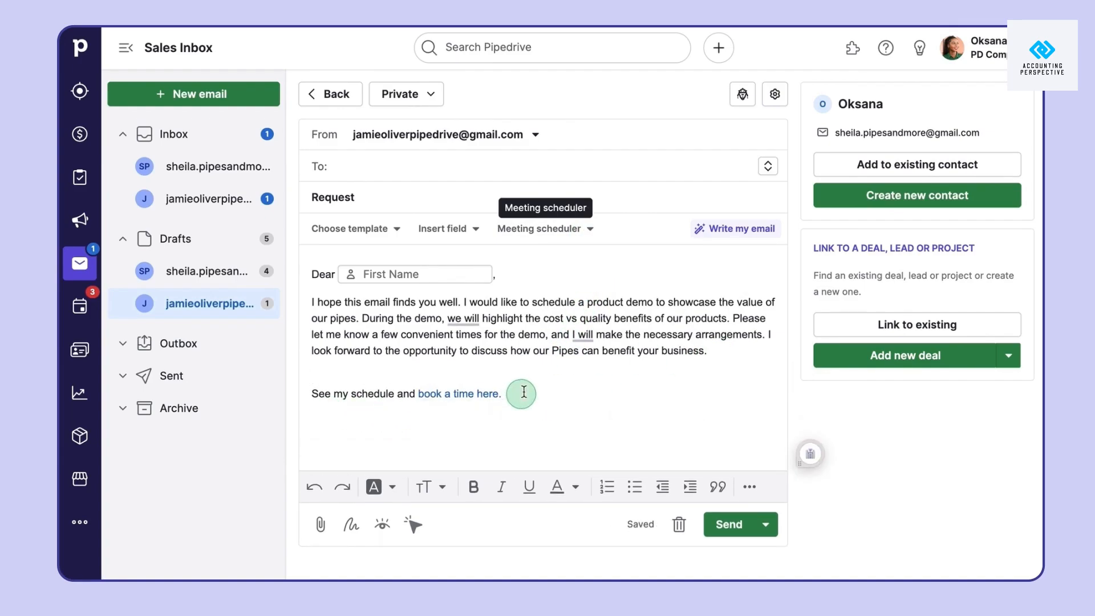
# Propose 9–10 AM slots on Apr 29, Apr 30 and May 1 and insert the booking block
pyautogui.click(572, 230)
pyautogui.click(580, 368)
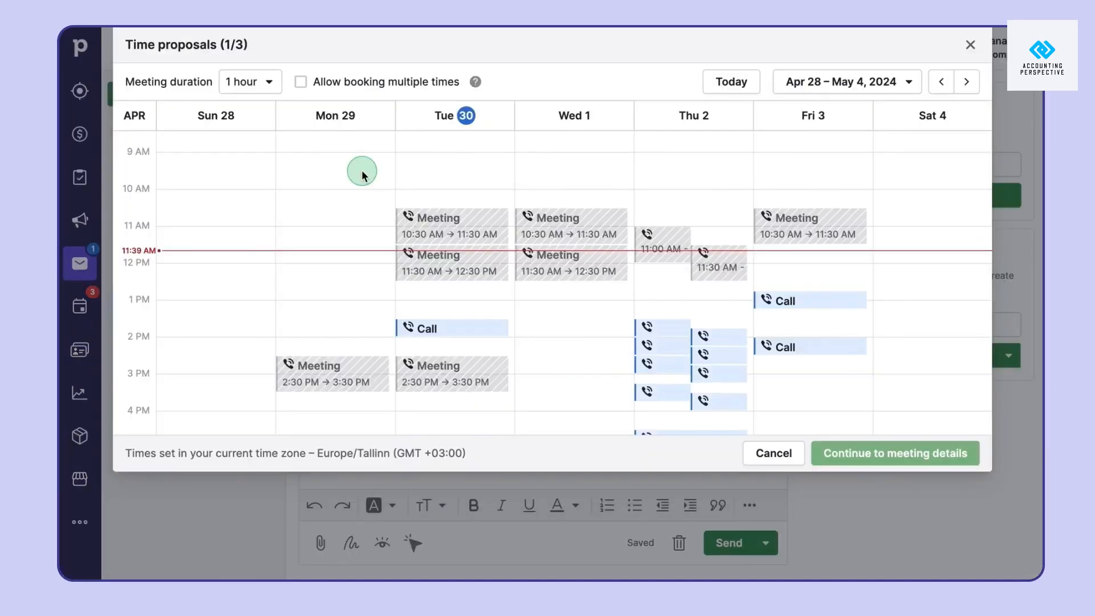
pyautogui.click(362, 171)
pyautogui.click(477, 170)
pyautogui.click(603, 174)
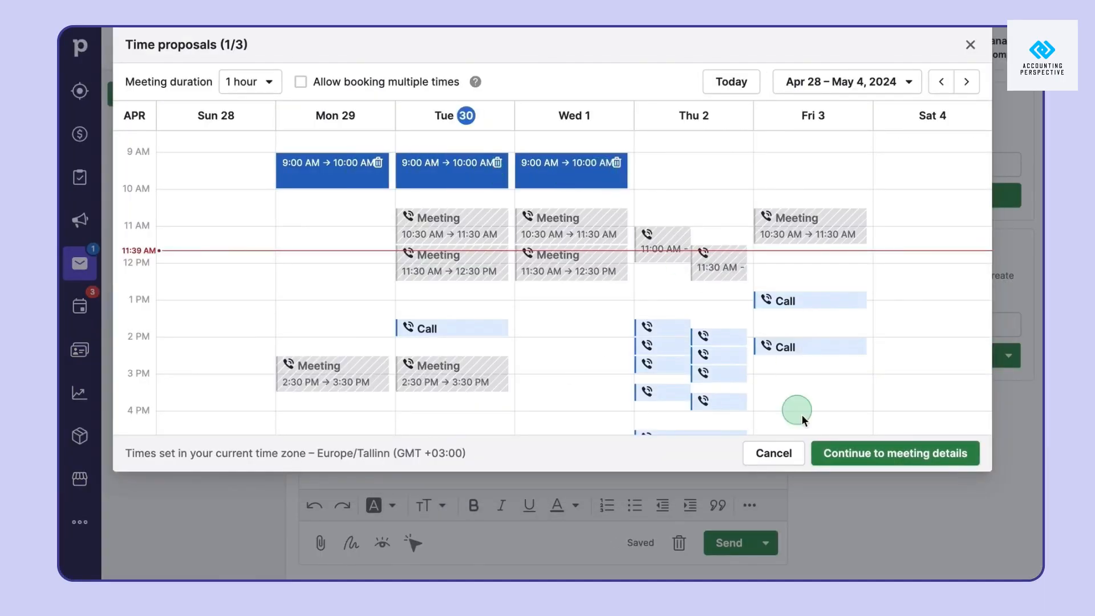
pyautogui.click(846, 455)
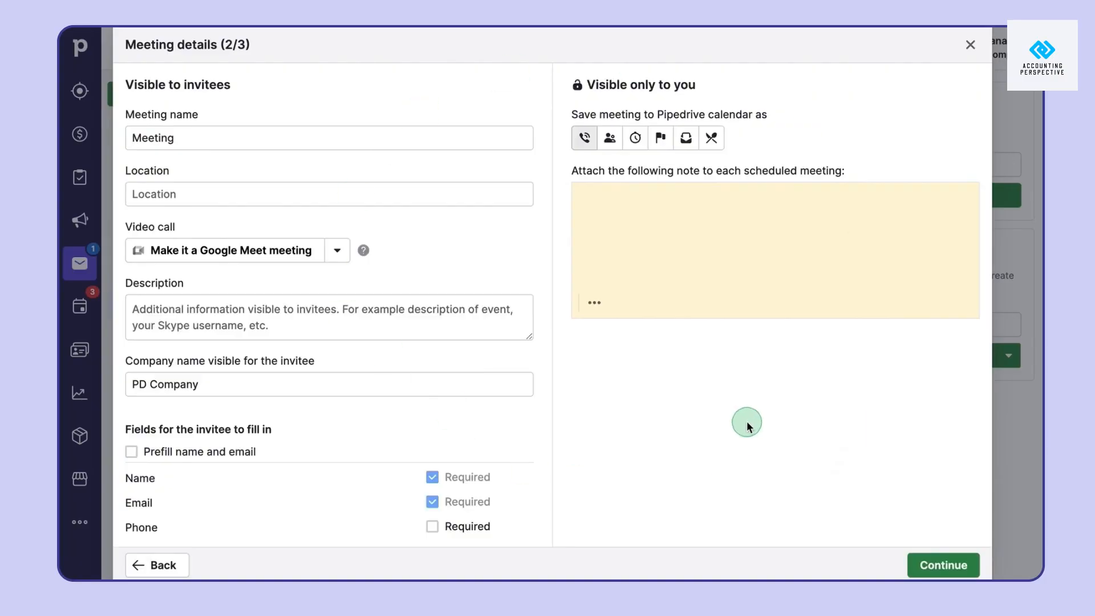
pyautogui.click(932, 568)
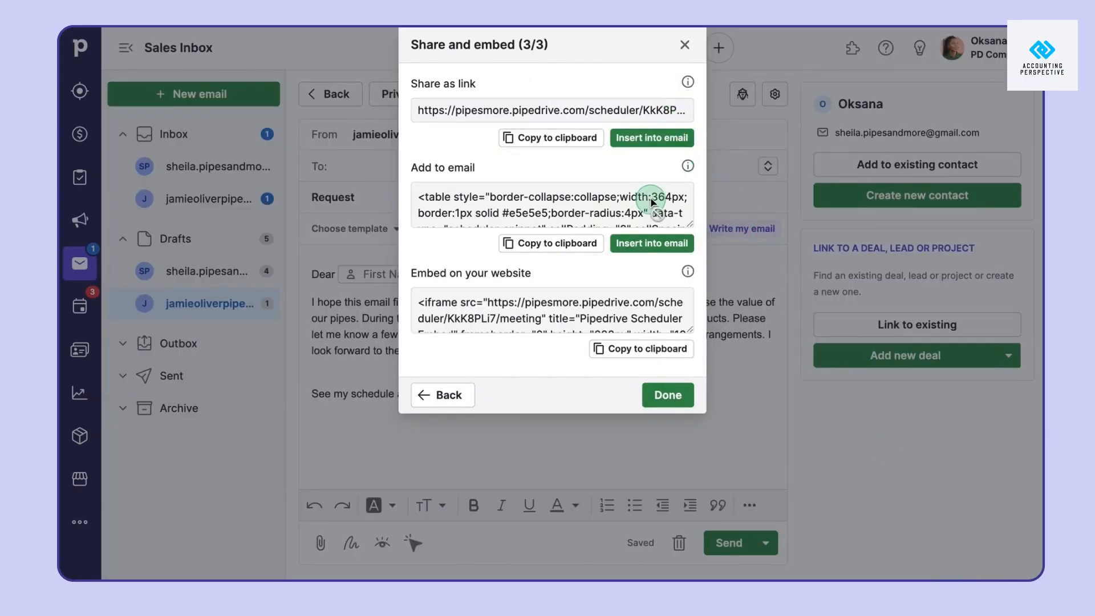
pyautogui.click(665, 245)
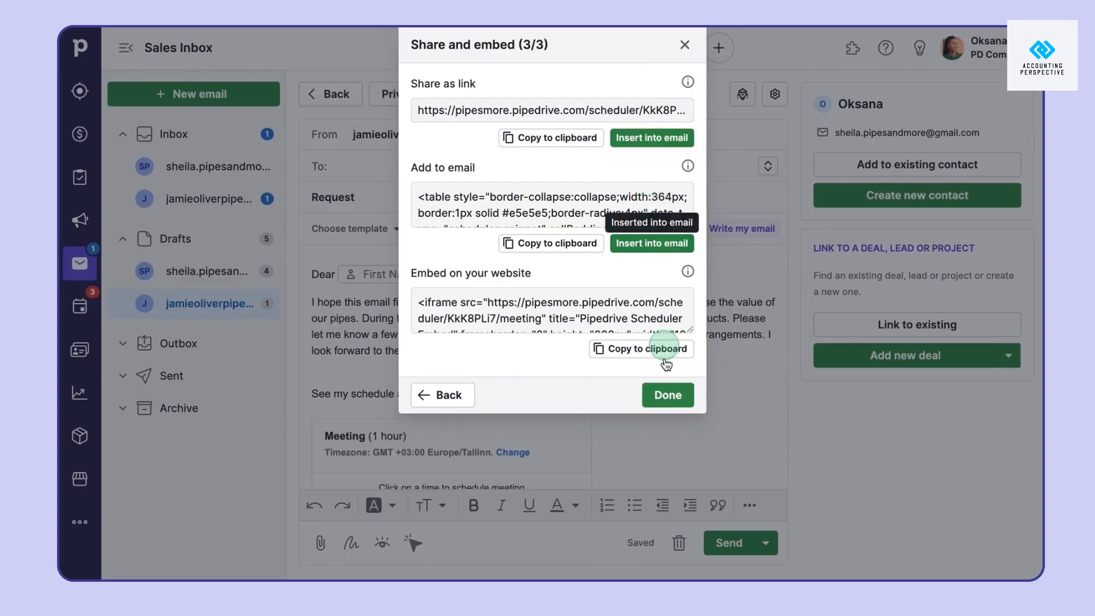
pyautogui.click(672, 397)
# Select and delete the entire email body
pyautogui.scroll(-3, 654, 425)
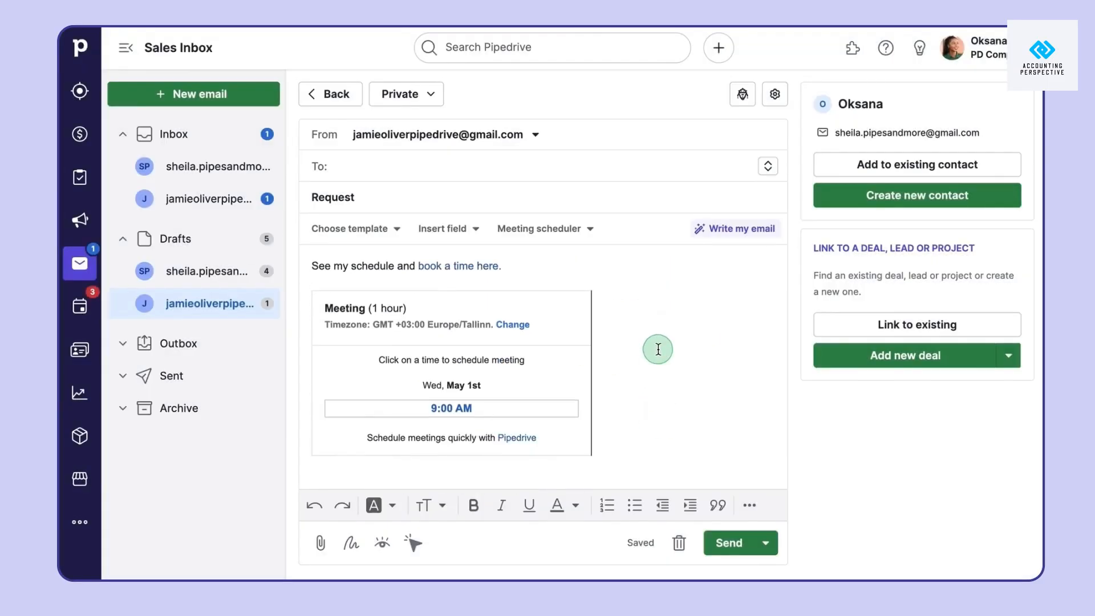
pyautogui.press('super+a')
pyautogui.press('BackSpace')
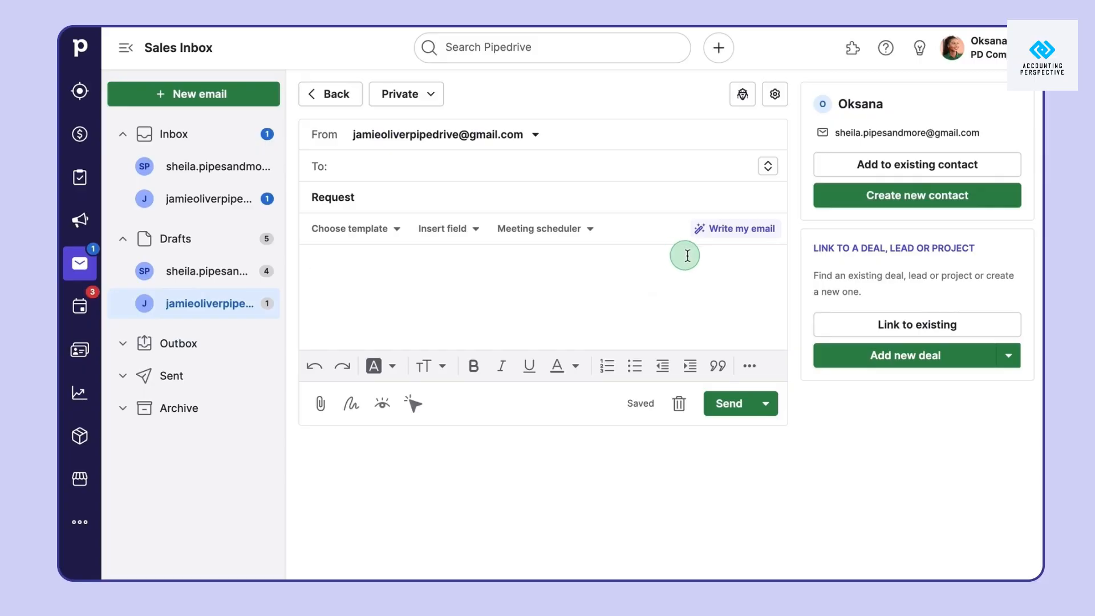
# Generate a Friendly AI draft from the Follow up example, extended with the conference note
pyautogui.click(753, 231)
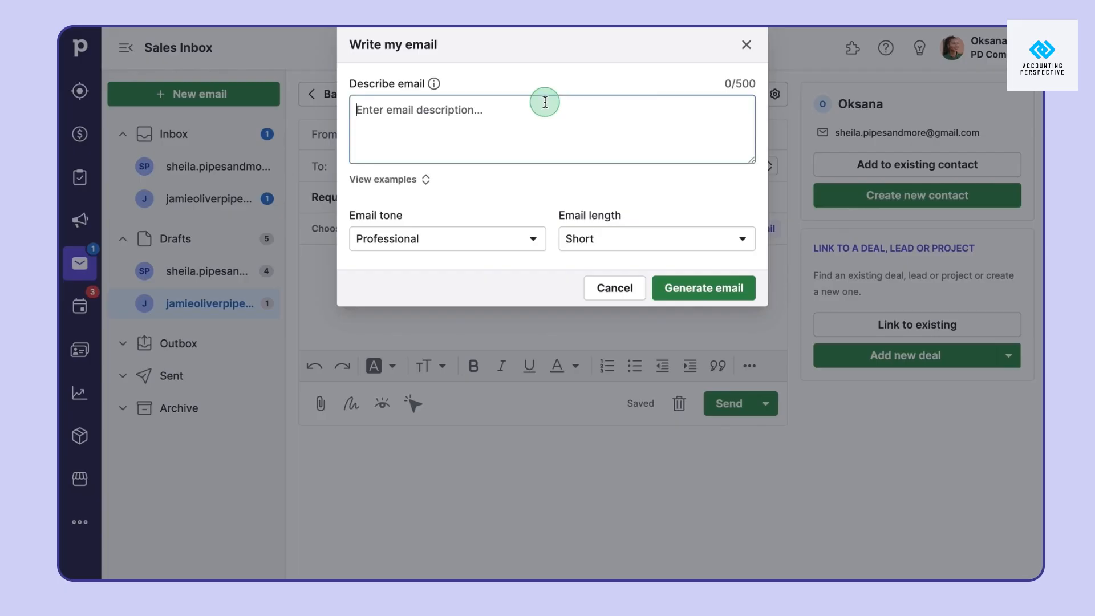
pyautogui.click(425, 180)
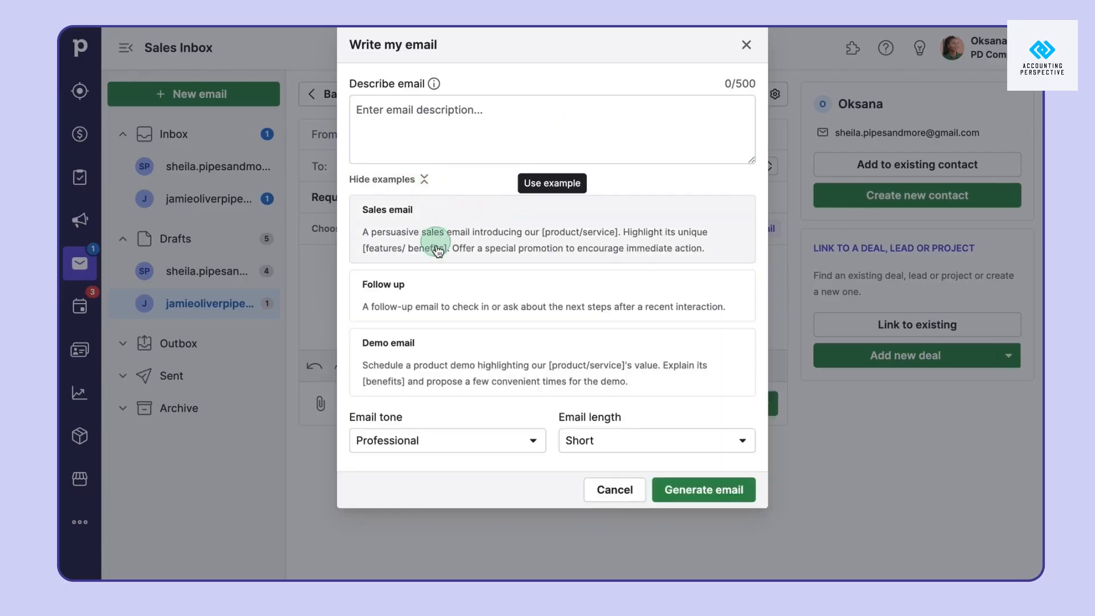
pyautogui.click(459, 312)
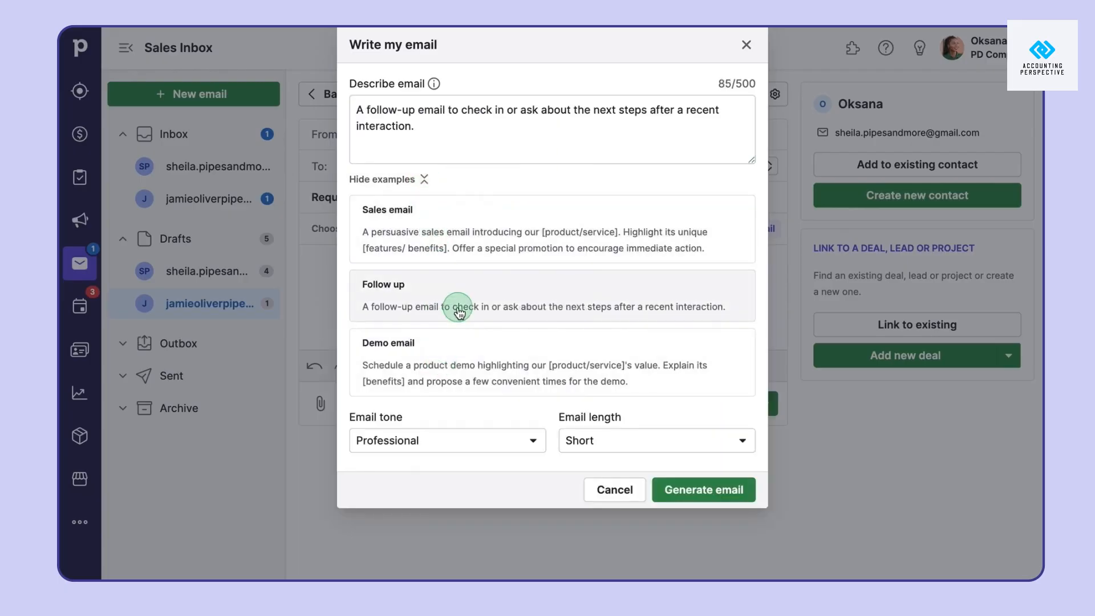
pyautogui.click(494, 138)
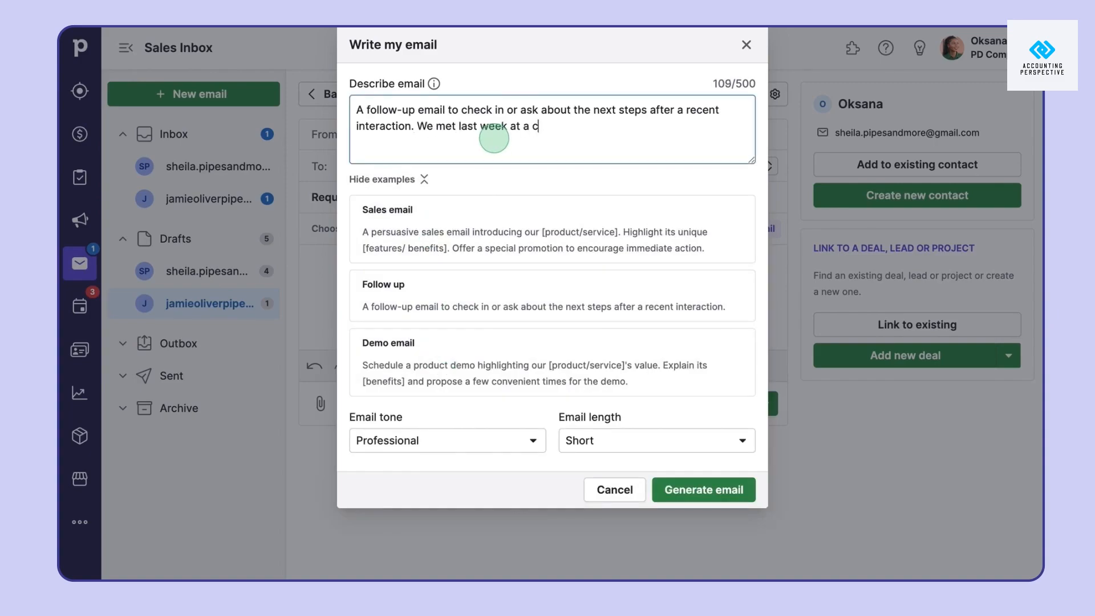
pyautogui.click(518, 439)
pyautogui.click(499, 502)
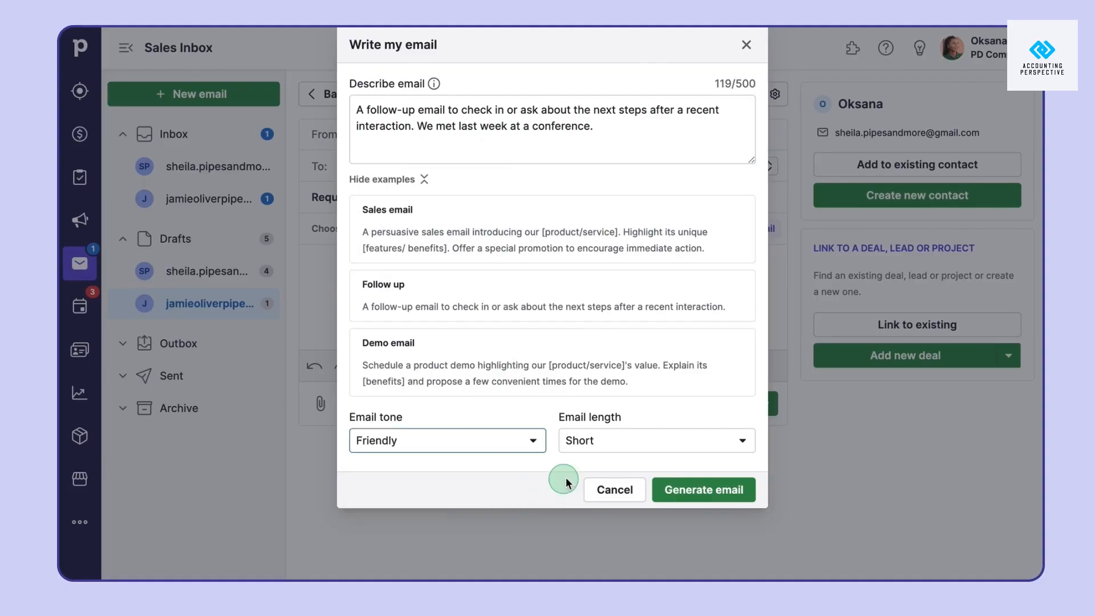
pyautogui.click(611, 455)
pyautogui.click(621, 502)
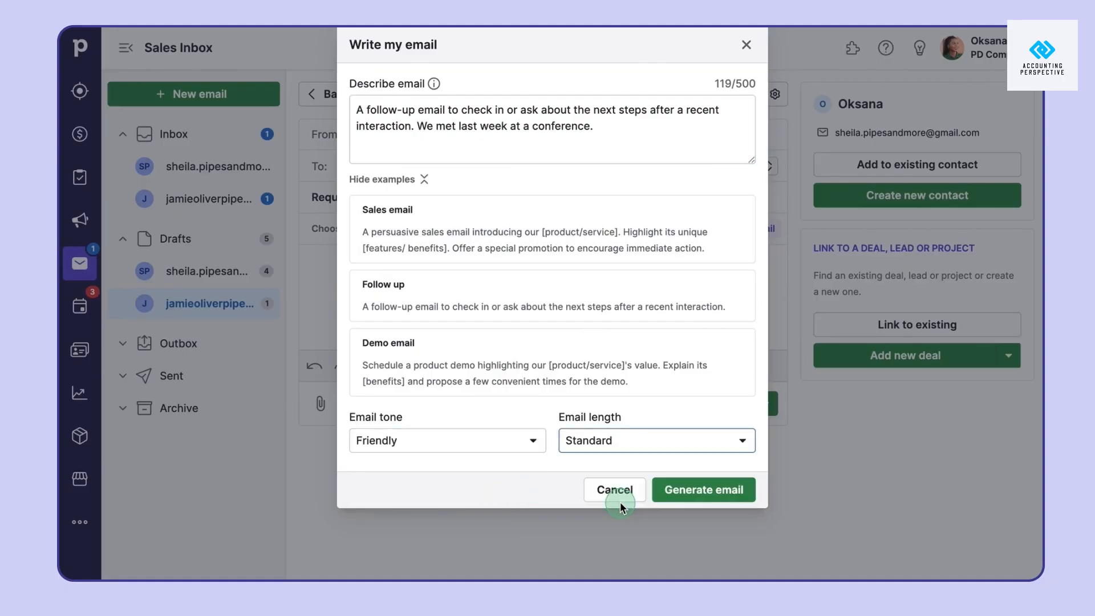
pyautogui.click(723, 501)
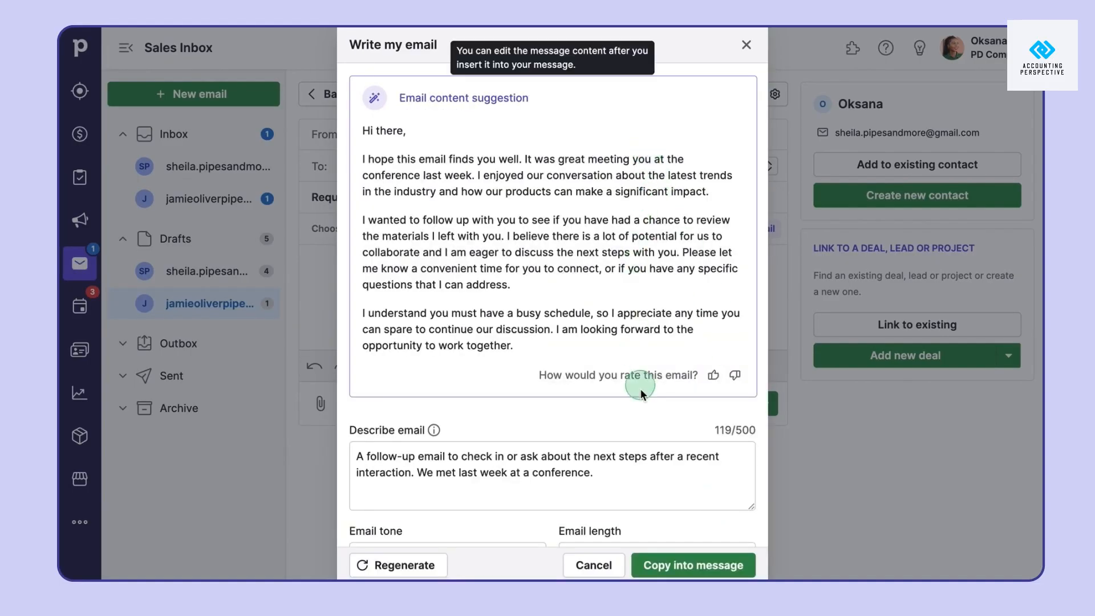
# Regenerate the AI draft at Short length and copy it into the message
pyautogui.scroll(-1, 646, 415)
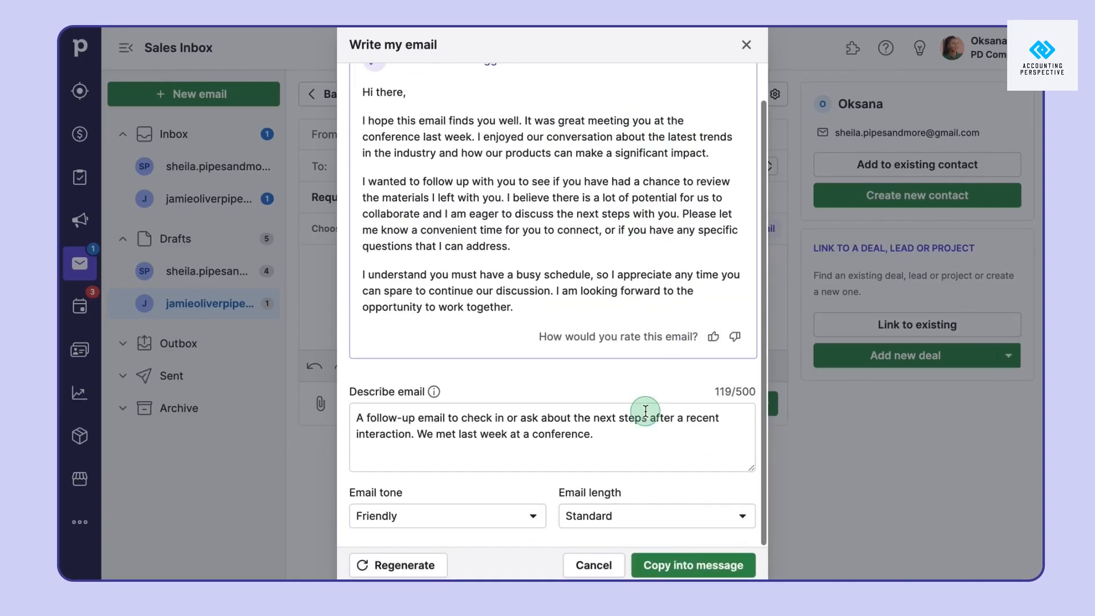
pyautogui.click(626, 518)
pyautogui.click(657, 434)
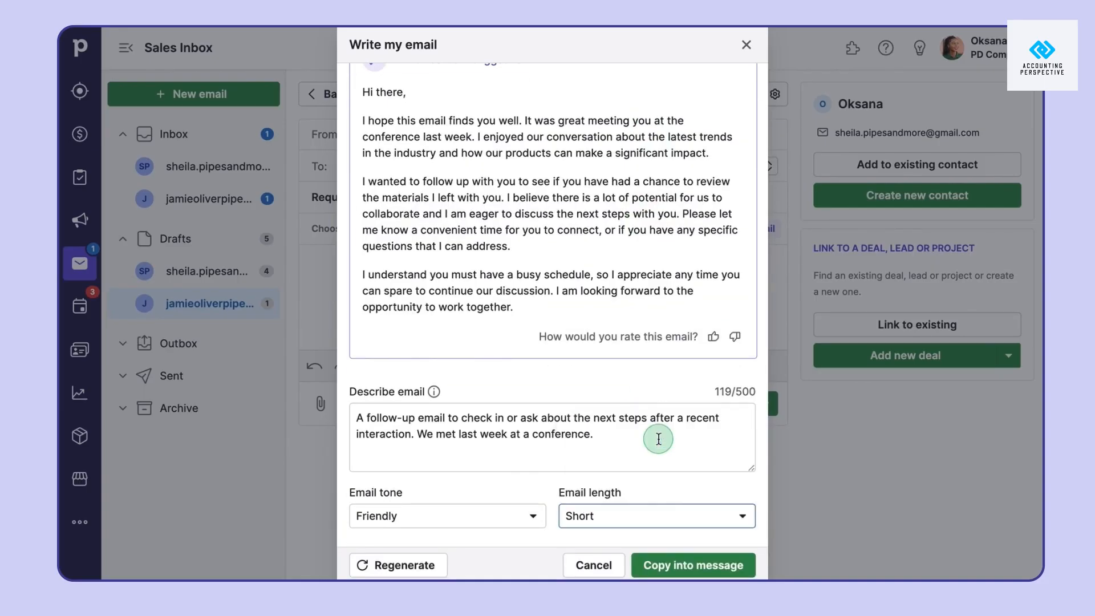
pyautogui.click(434, 567)
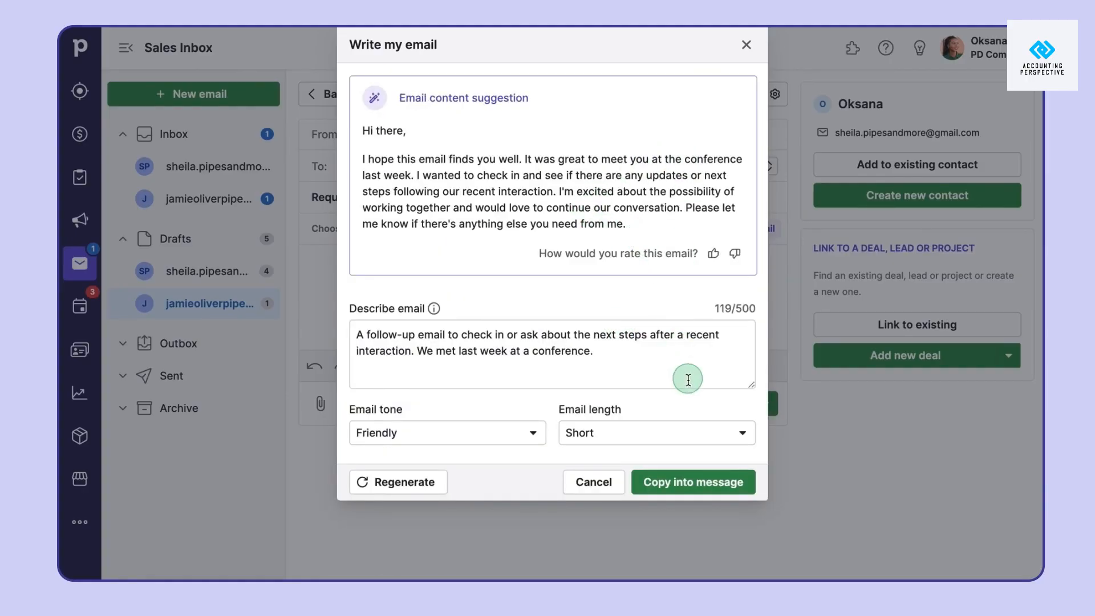
pyautogui.click(692, 481)
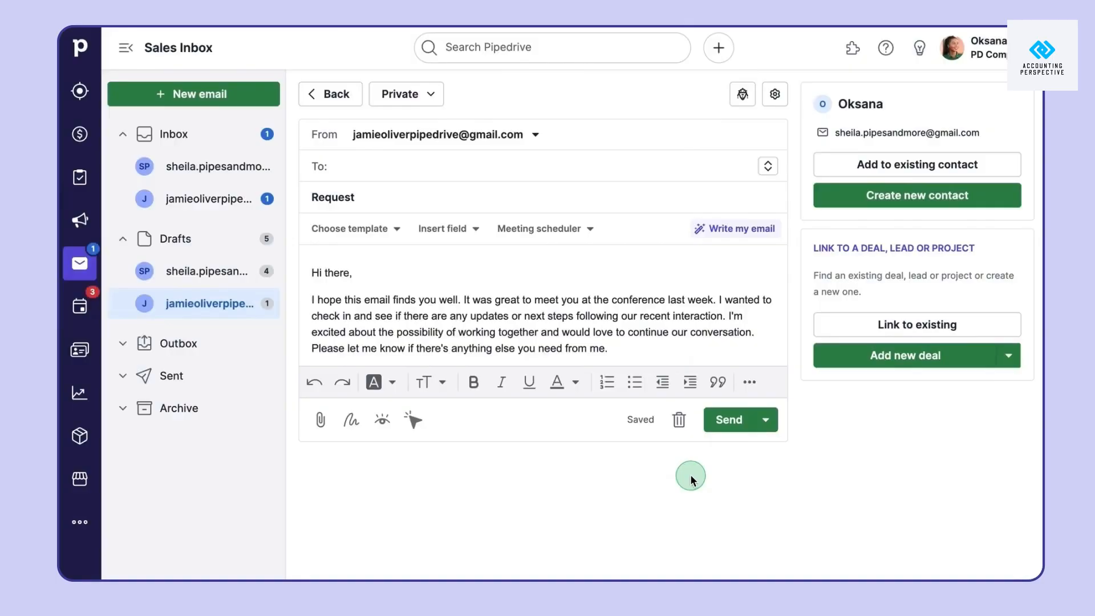
# Add a new email signature named after the user and paste in the contact details
pyautogui.click(543, 347)
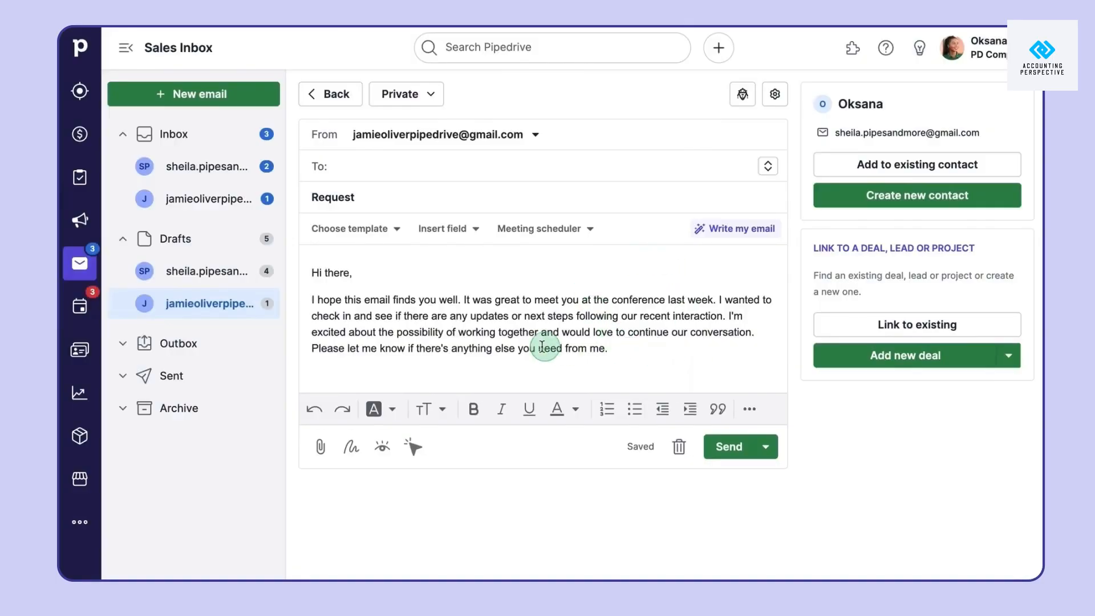
pyautogui.click(365, 437)
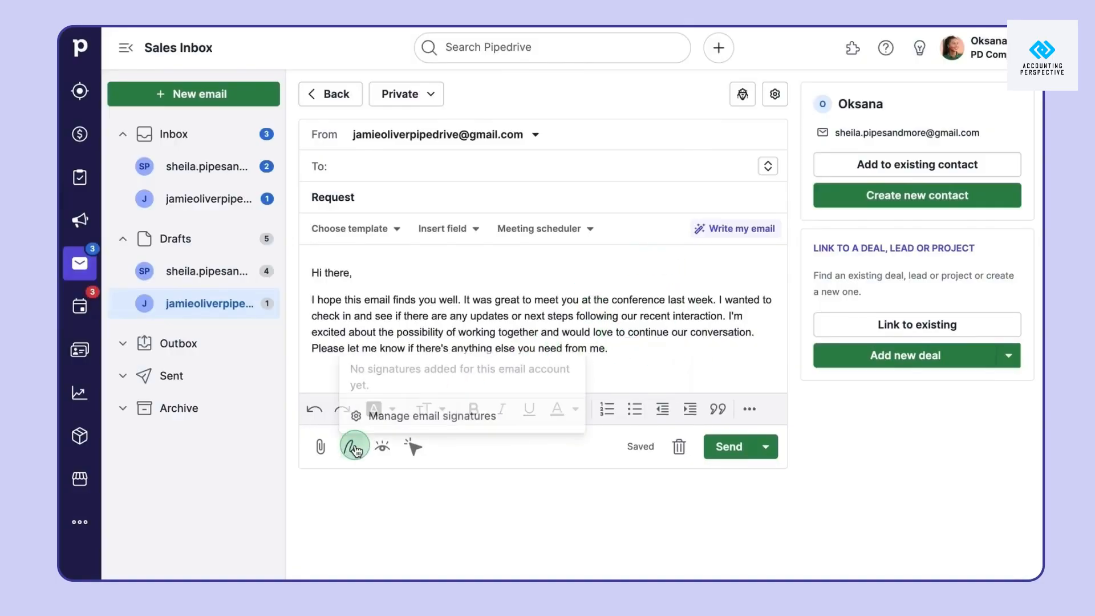
pyautogui.click(427, 415)
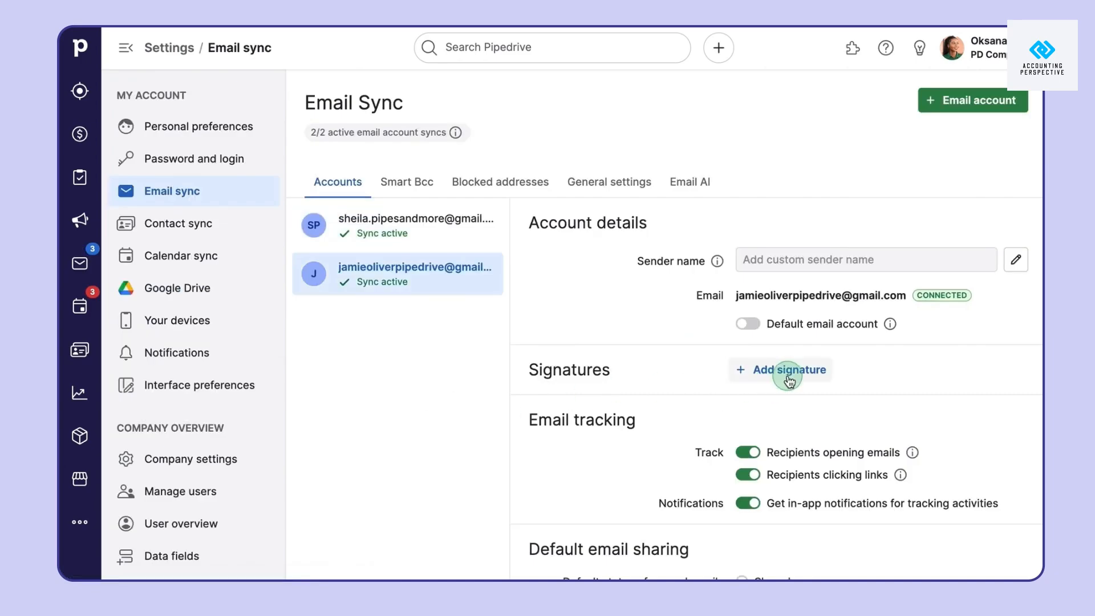
pyautogui.click(789, 377)
pyautogui.click(458, 112)
pyautogui.write('Sh')
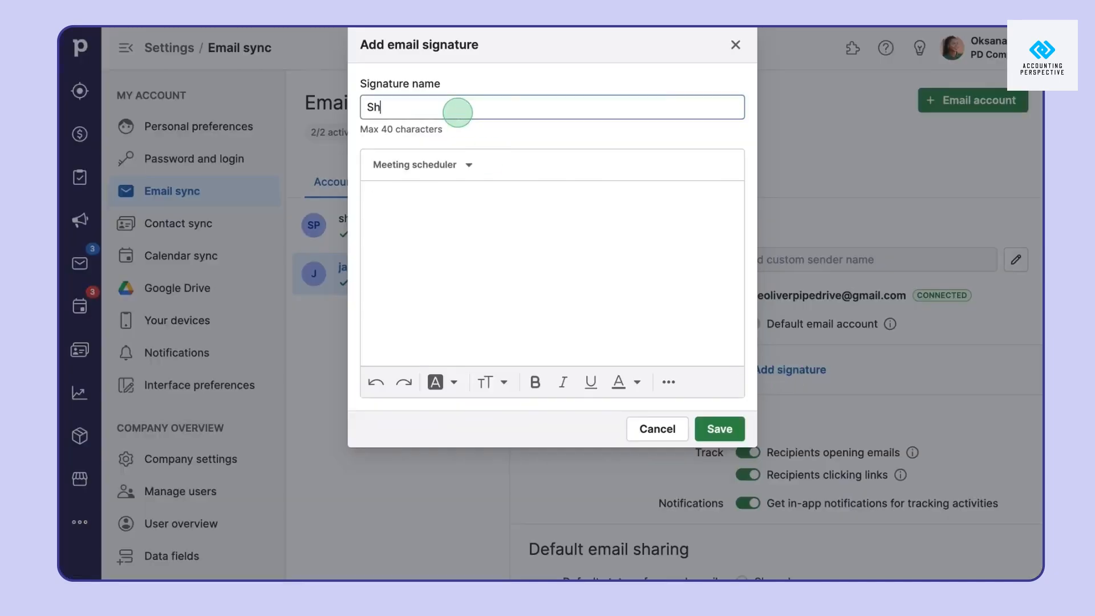
pyautogui.write("eila's signature")
pyautogui.click(459, 214)
pyautogui.hotkey('ctrl', 'v')
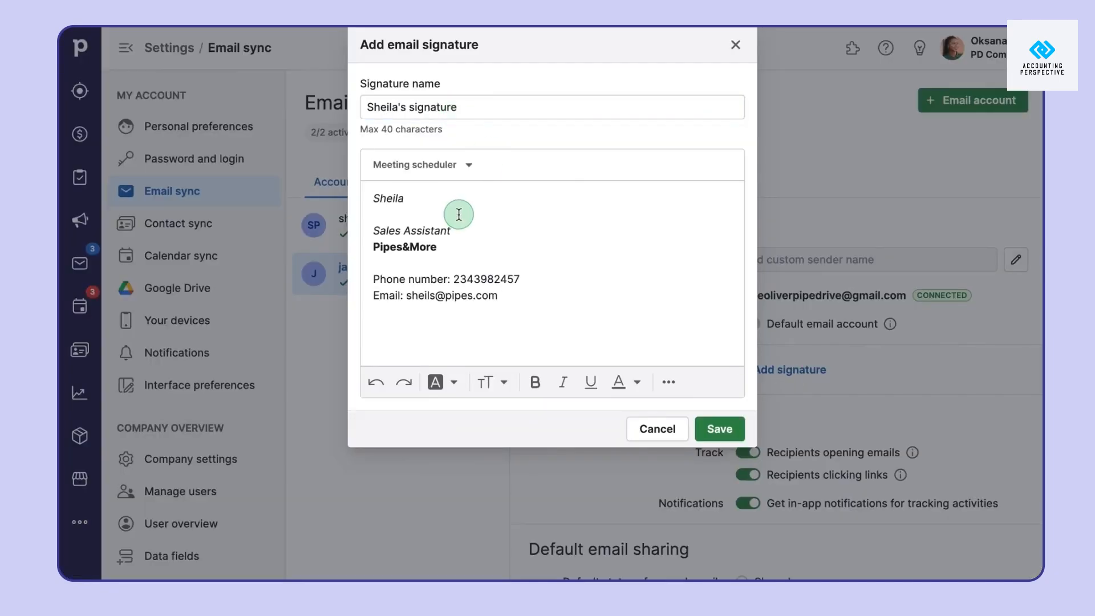
# Add the Meeting (1 hour) booking link to the signature on its own line
pyautogui.click(455, 166)
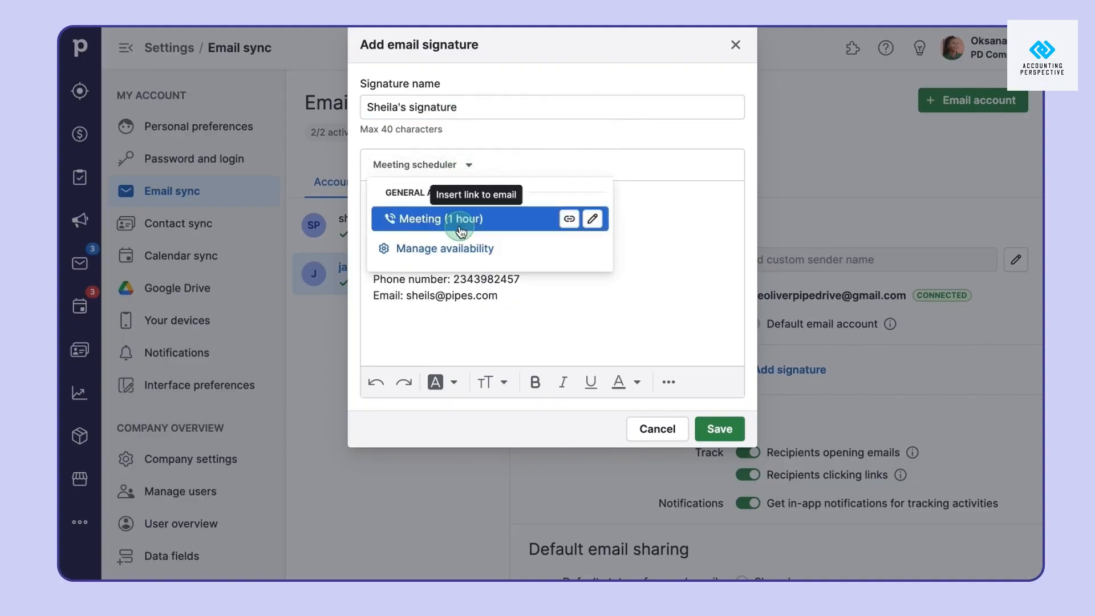
pyautogui.click(456, 219)
pyautogui.click(500, 295)
pyautogui.press('Return')
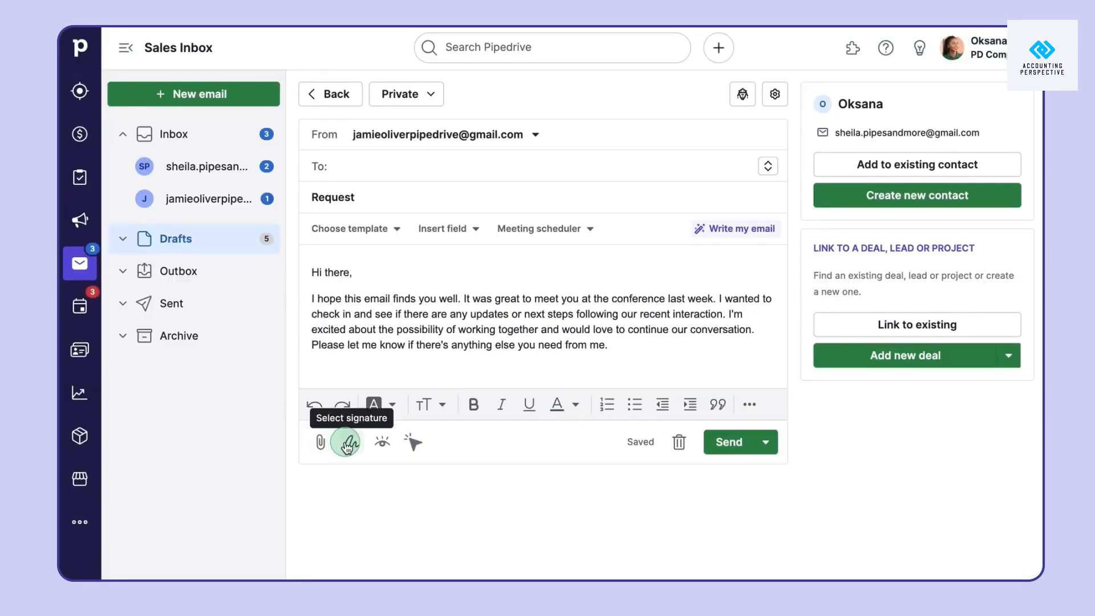
# Insert the new signature into the email and delete its booking line
pyautogui.click(347, 443)
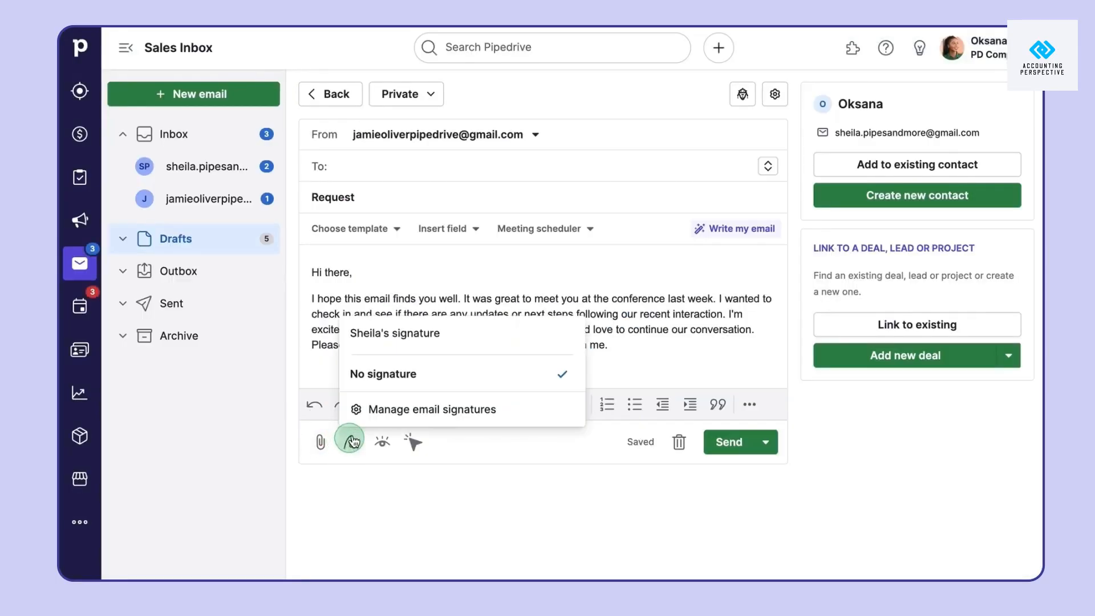
pyautogui.click(405, 347)
pyautogui.moveTo(521, 442); pyautogui.dragTo(514, 421)
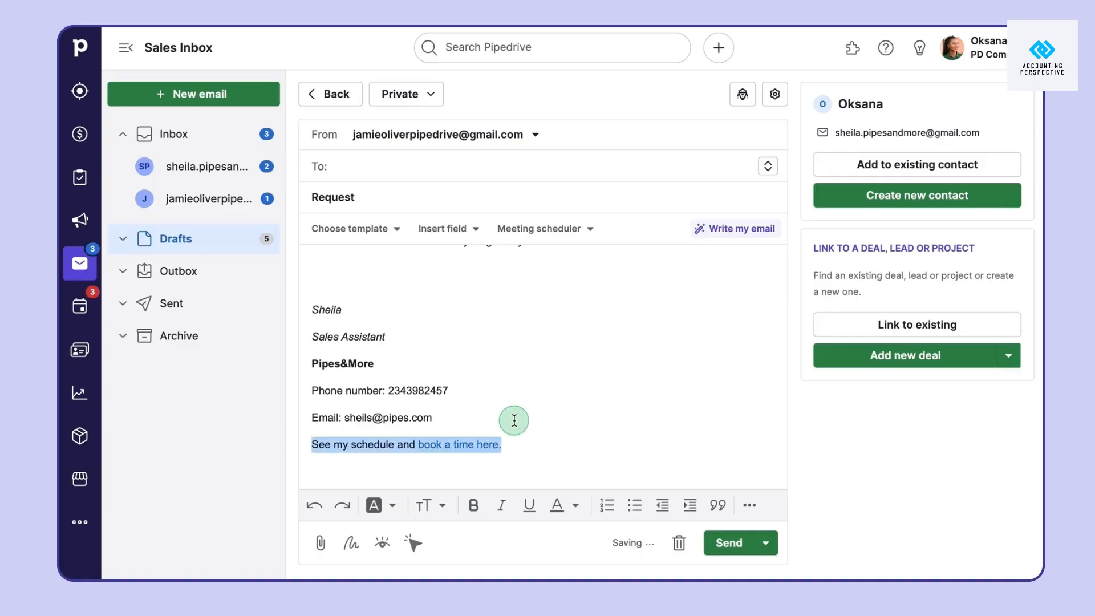
pyautogui.press('BackSpace')
pyautogui.scroll(3, 513, 421)
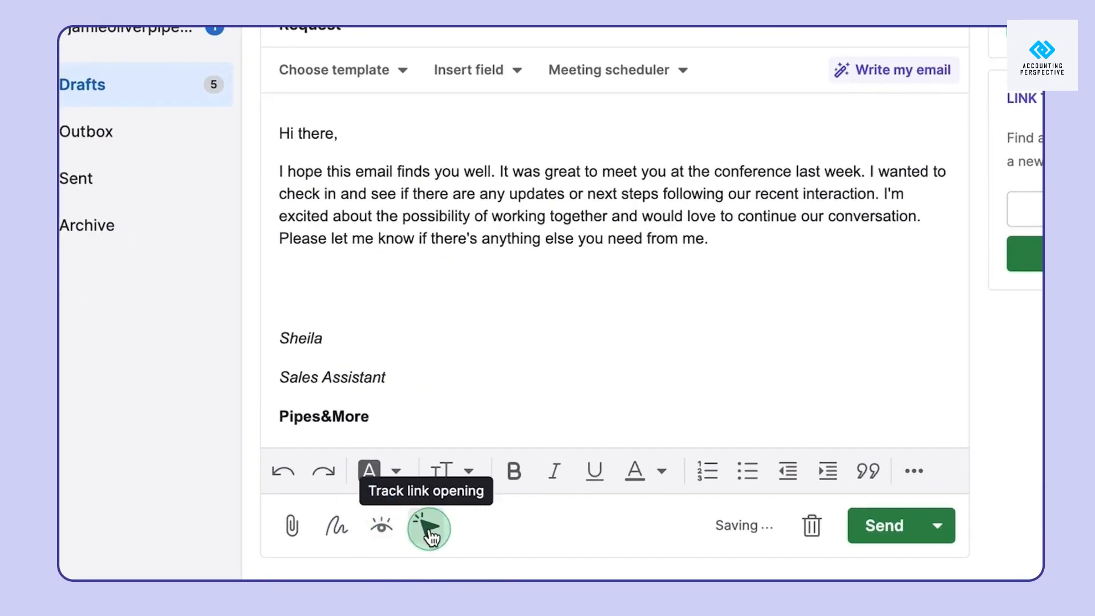
# Enable open and link-click tracking, then check which Sent emails have been opened
pyautogui.click(388, 545)
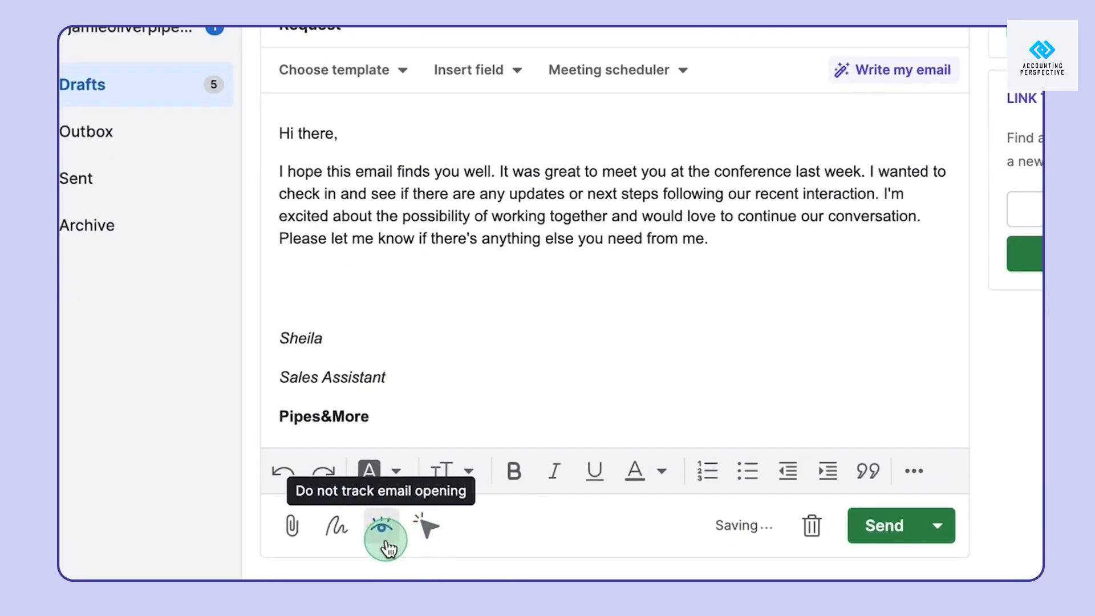
pyautogui.click(427, 531)
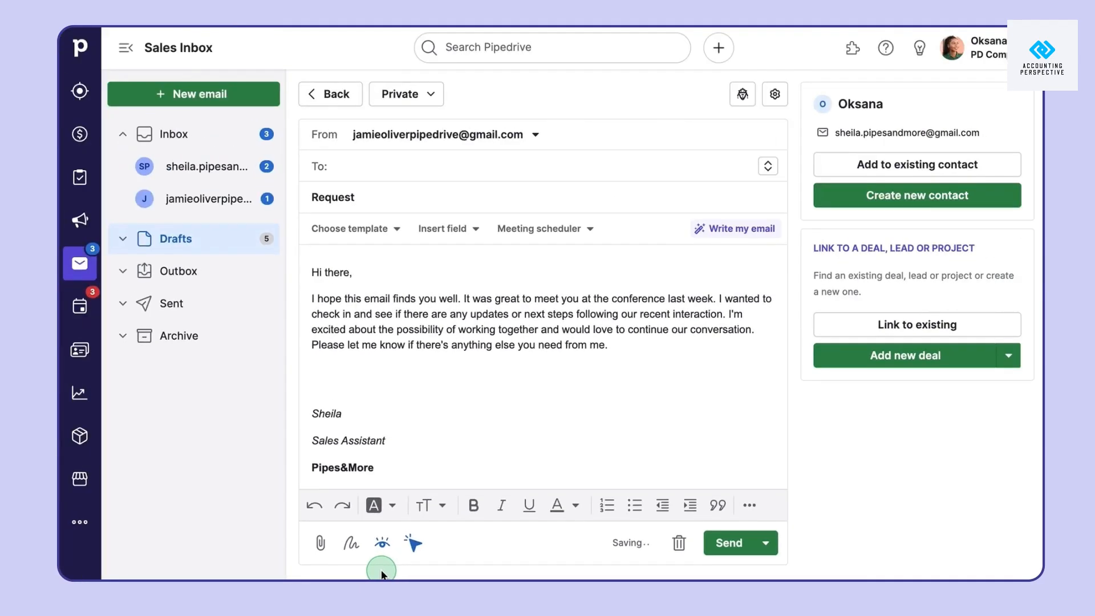
pyautogui.click(197, 315)
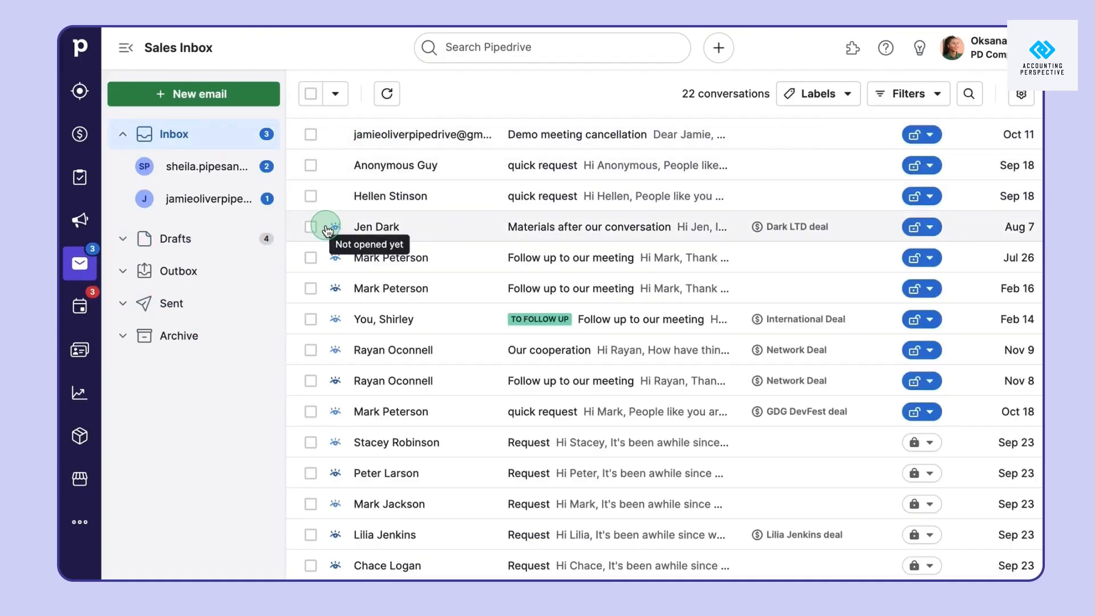
pyautogui.moveTo(338, 260)
pyautogui.moveTo(338, 292)
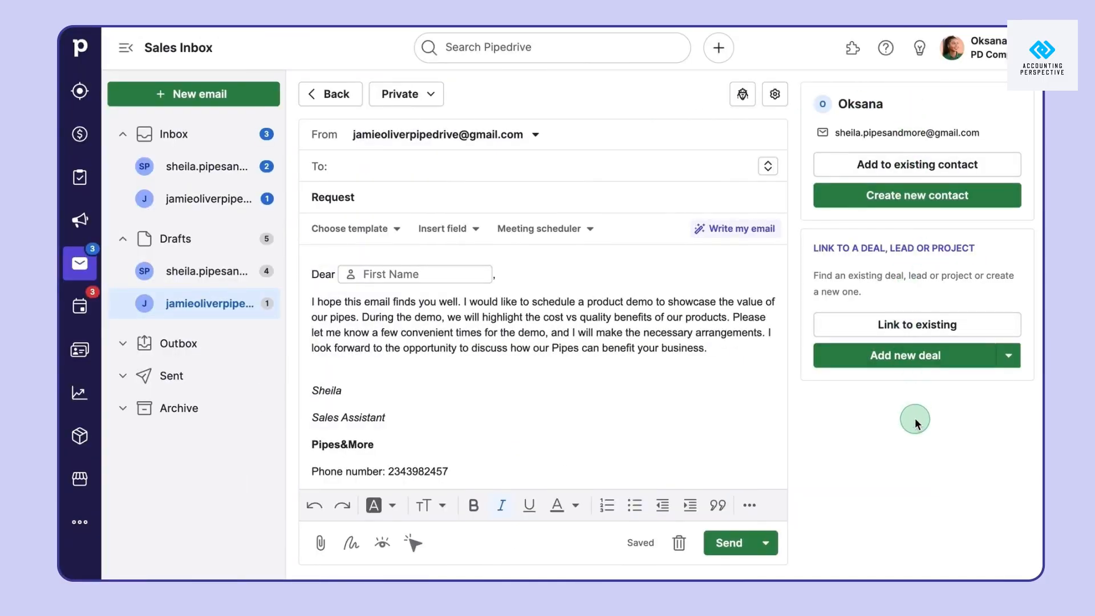
# Link the conversation to the contact found by searching 'pet' and to the Mac LTD deal
pyautogui.click(966, 162)
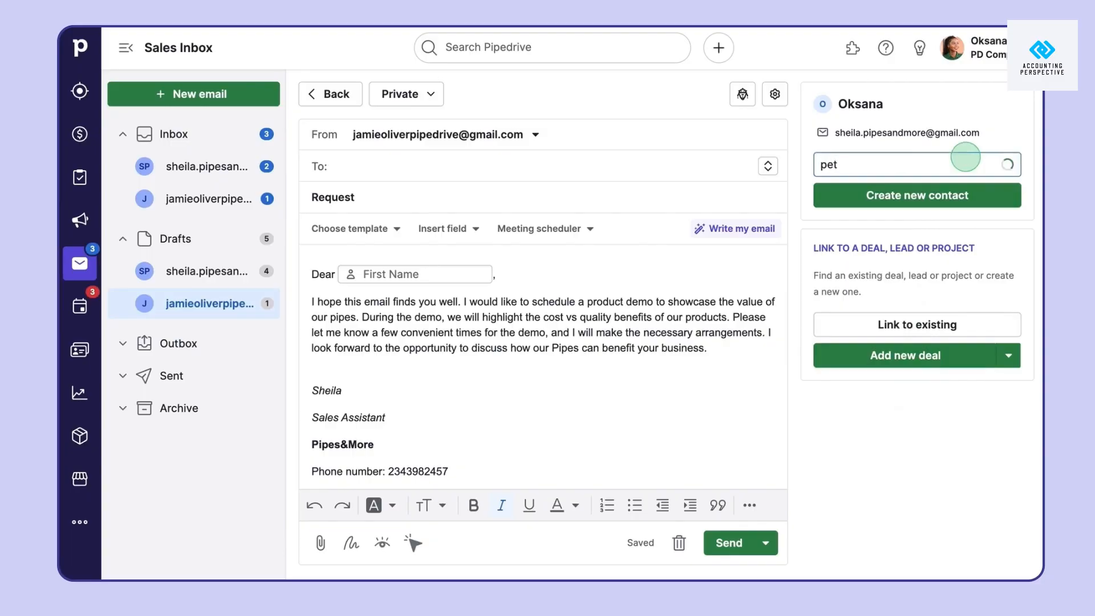
pyautogui.click(938, 214)
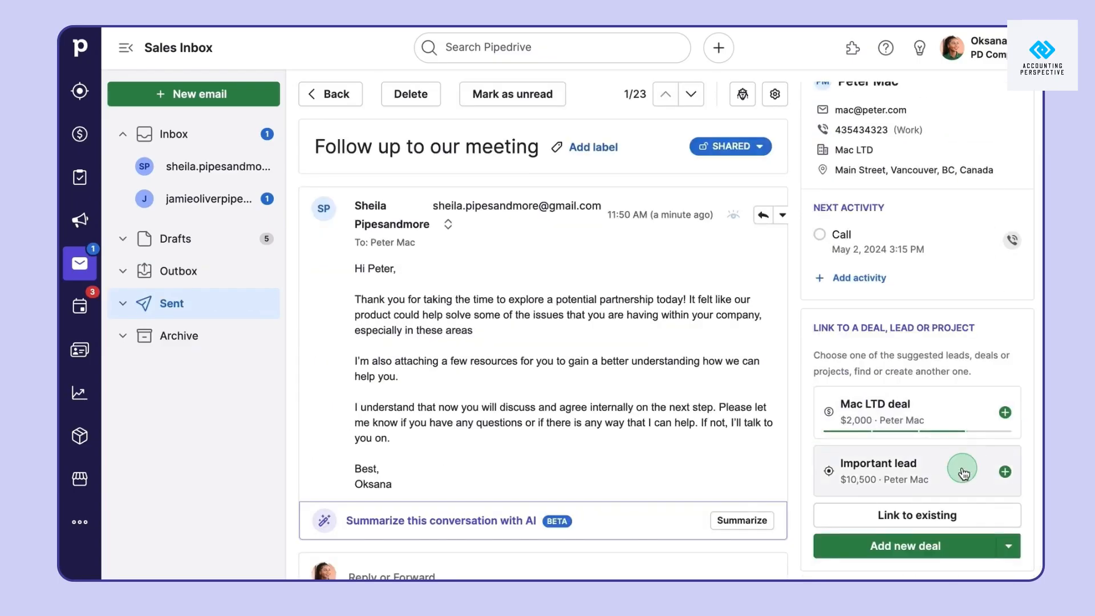
pyautogui.click(964, 414)
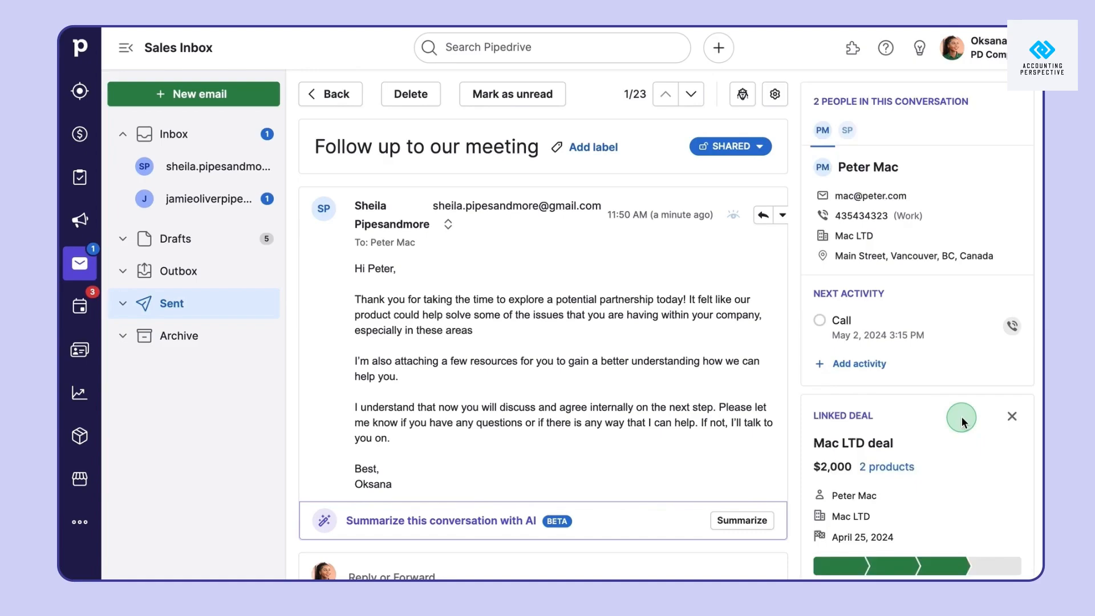
# Open the Mac LTD deal, filter its history to emails, and start an email from it
pyautogui.click(858, 443)
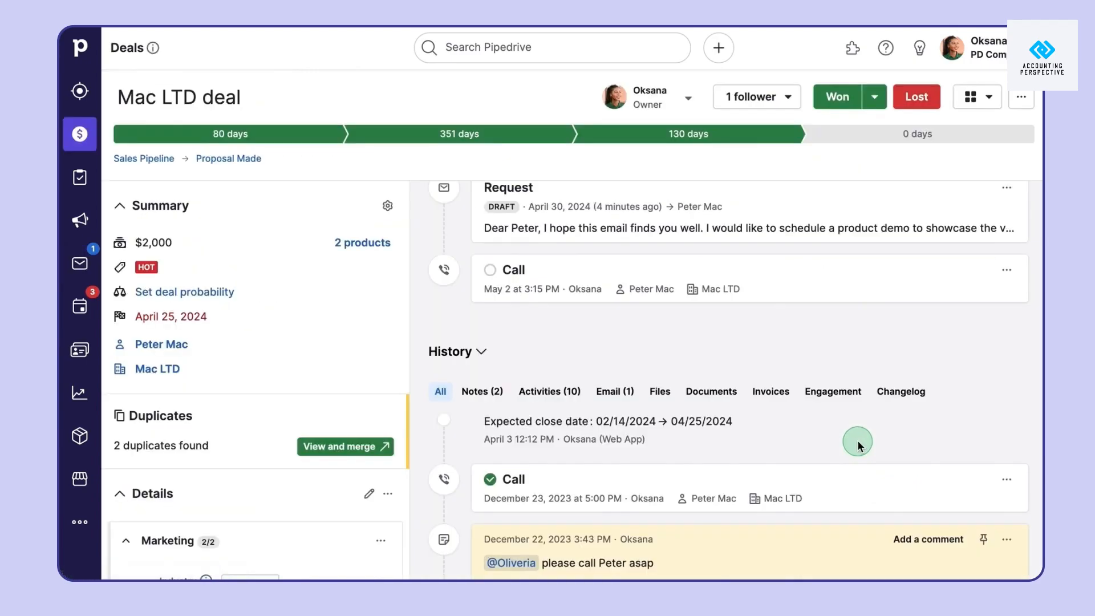
pyautogui.scroll(3, 858, 443)
pyautogui.scroll(-1, 693, 381)
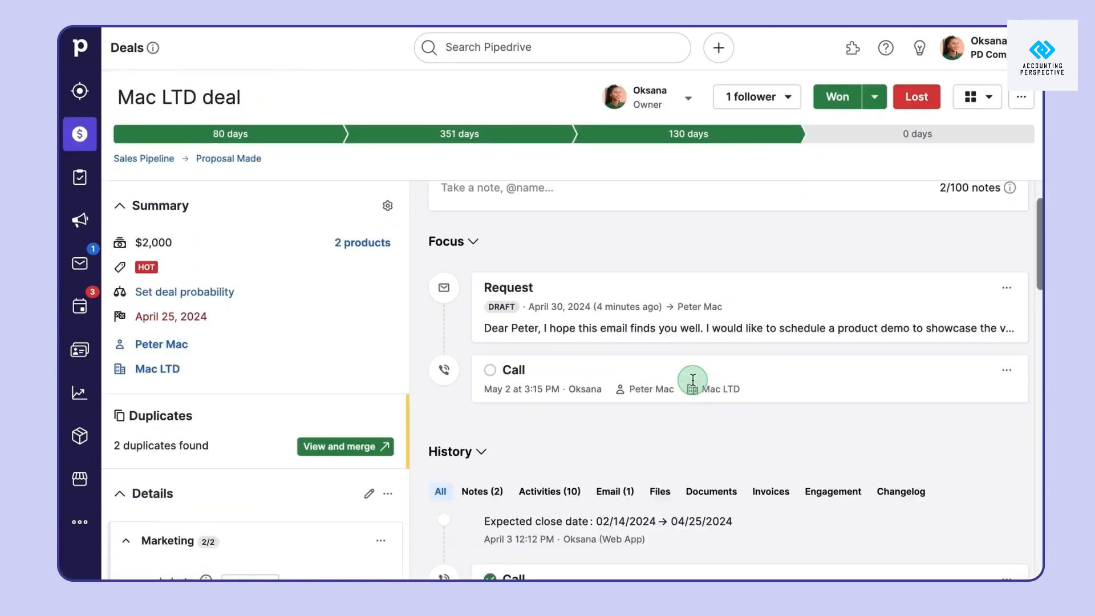
pyautogui.scroll(-4, 693, 381)
pyautogui.click(618, 276)
pyautogui.scroll(-1, 623, 276)
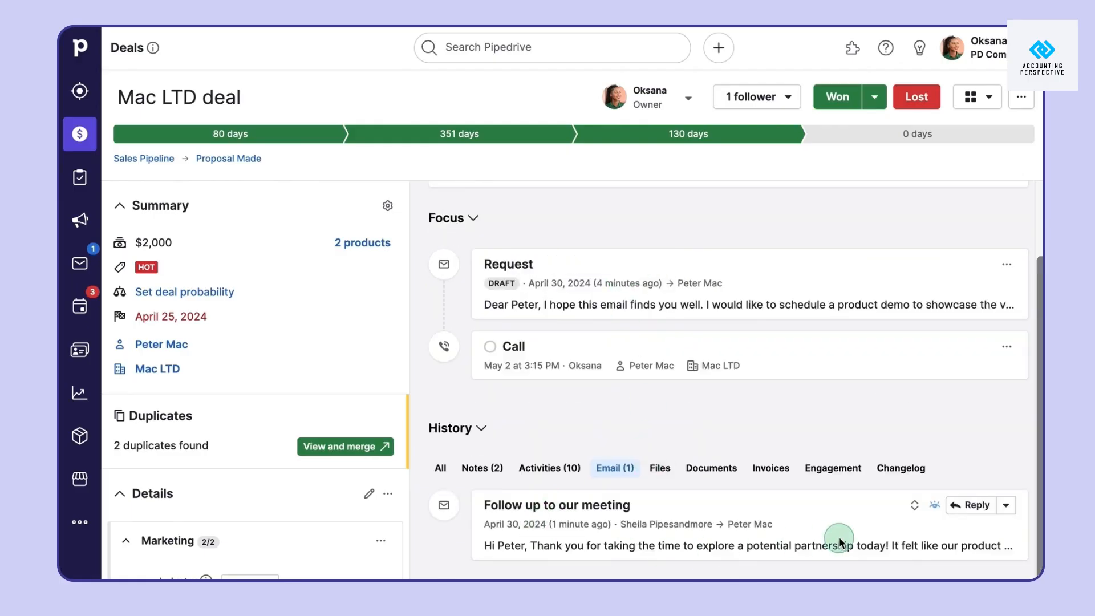
pyautogui.scroll(2, 839, 541)
pyautogui.click(661, 214)
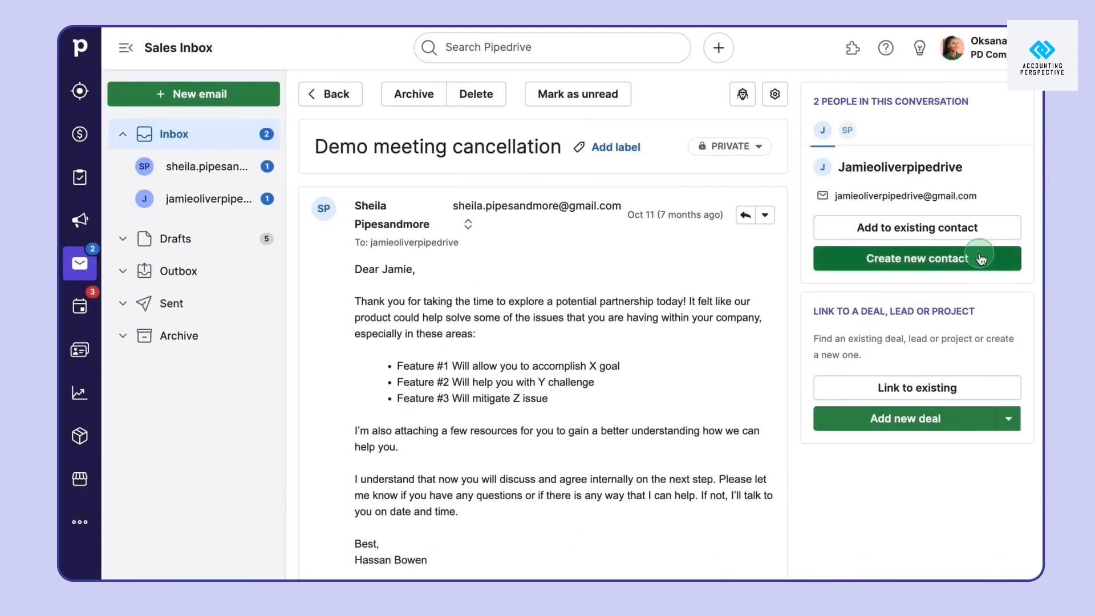
# Discard a new contact form for the sender, get a 7/10 readiness AI summary, then open Deals
pyautogui.click(981, 260)
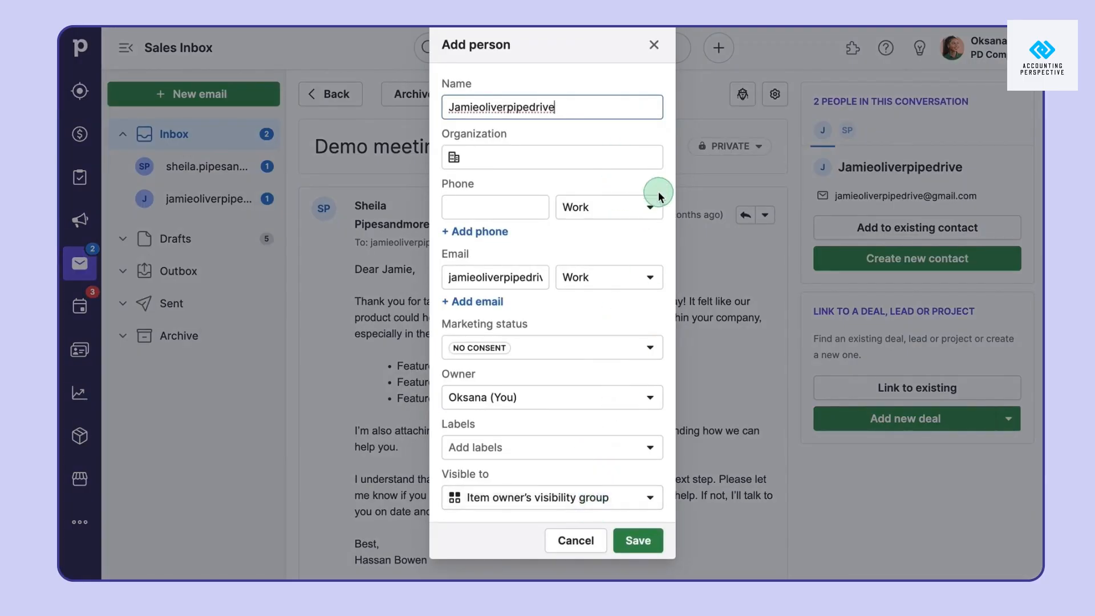
pyautogui.click(657, 46)
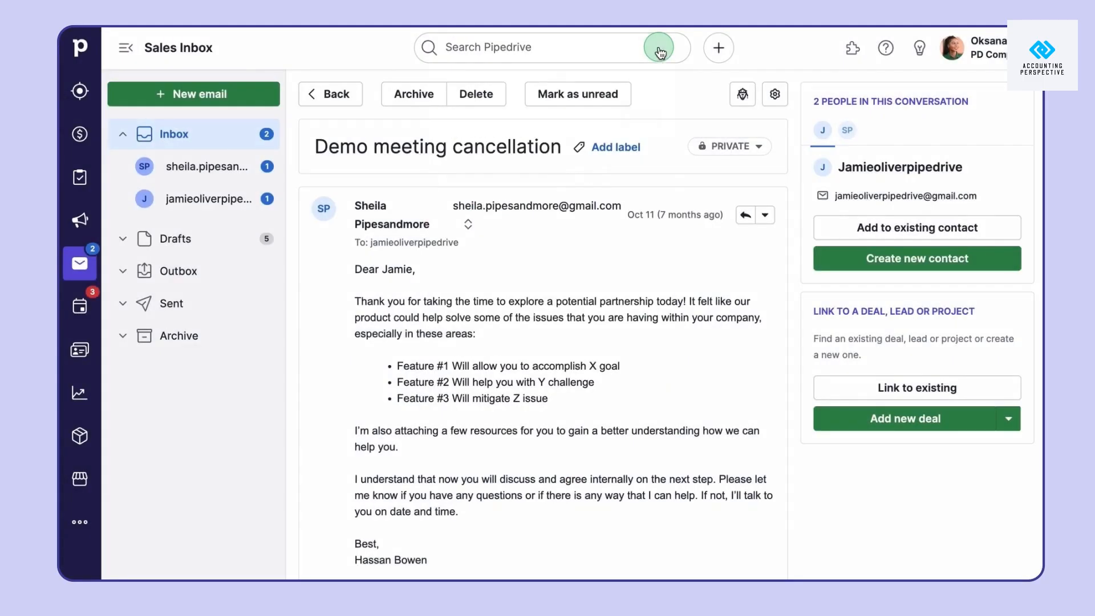
pyautogui.scroll(-4, 702, 274)
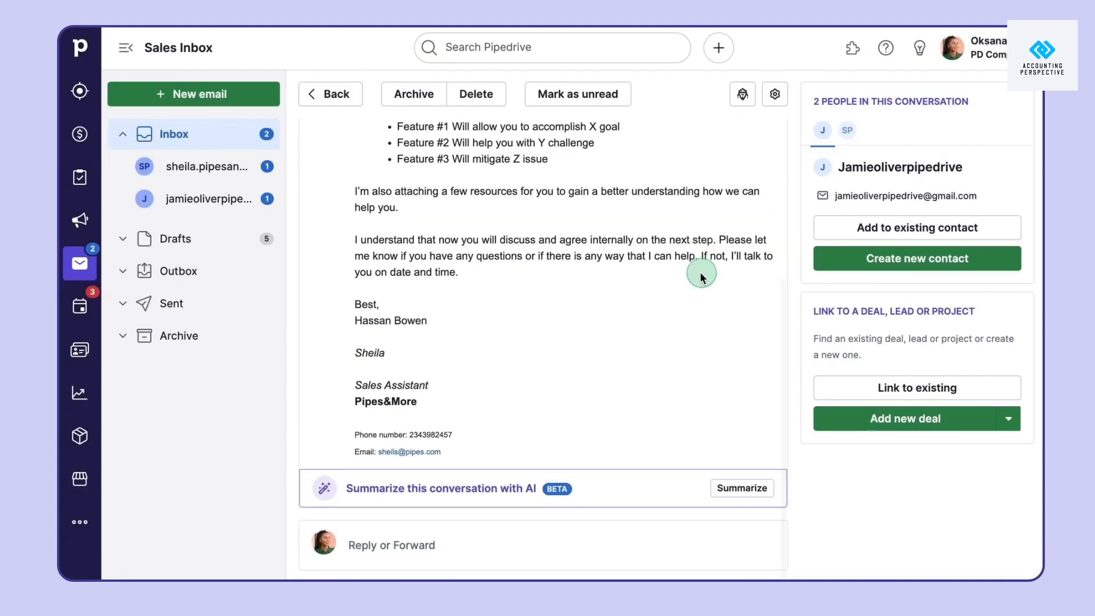
pyautogui.click(737, 486)
pyautogui.scroll(-6, 736, 485)
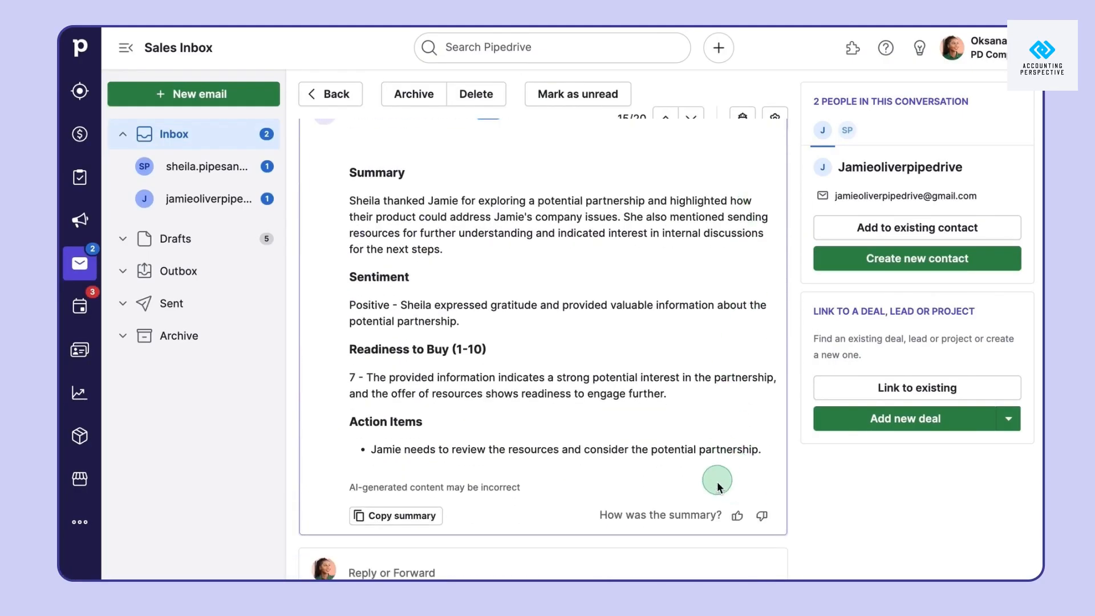
pyautogui.click(87, 140)
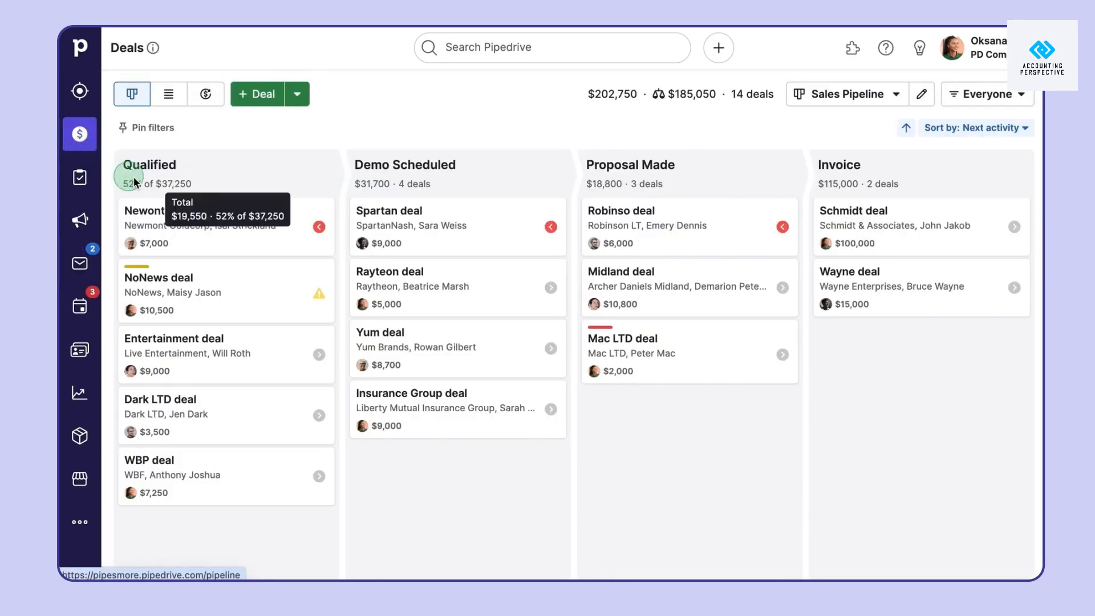
# Open the Dark LTD deal's linked email conversation via its Email history filter
pyautogui.click(227, 419)
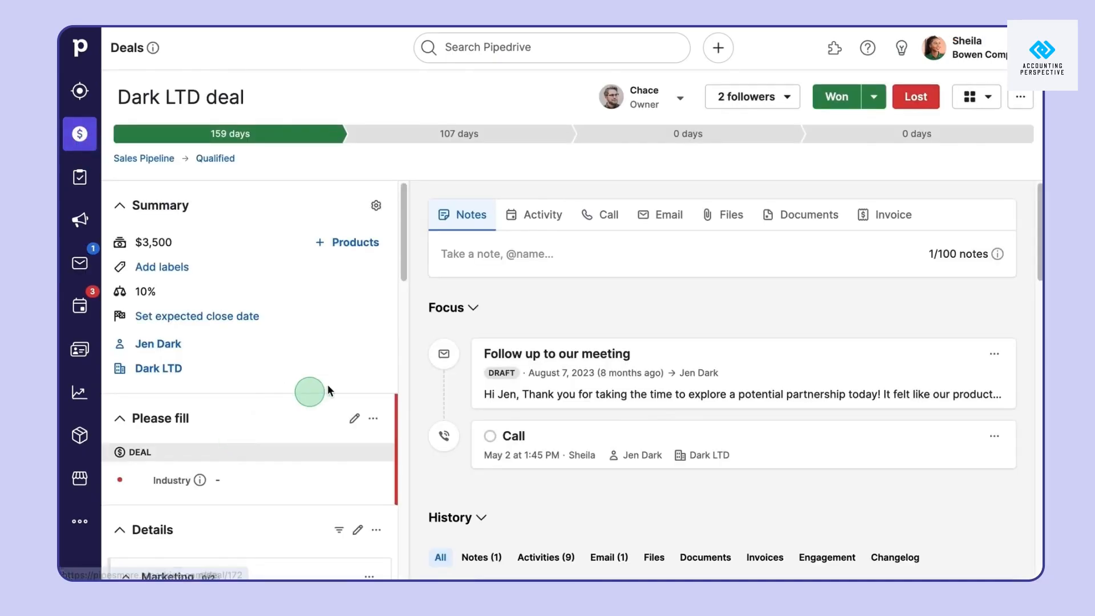
pyautogui.scroll(-3, 596, 288)
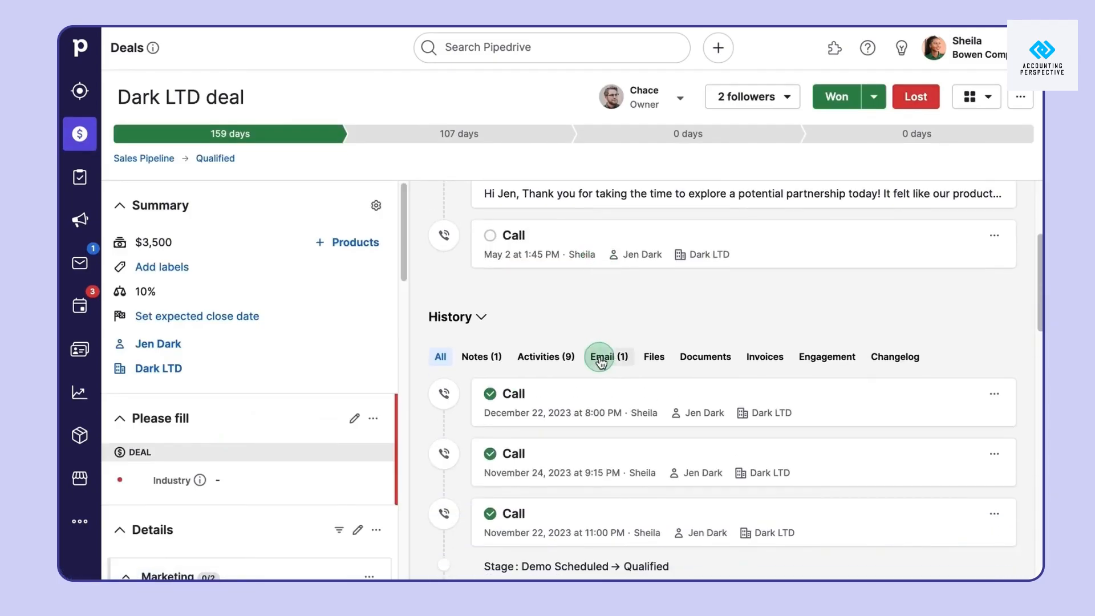
pyautogui.click(602, 362)
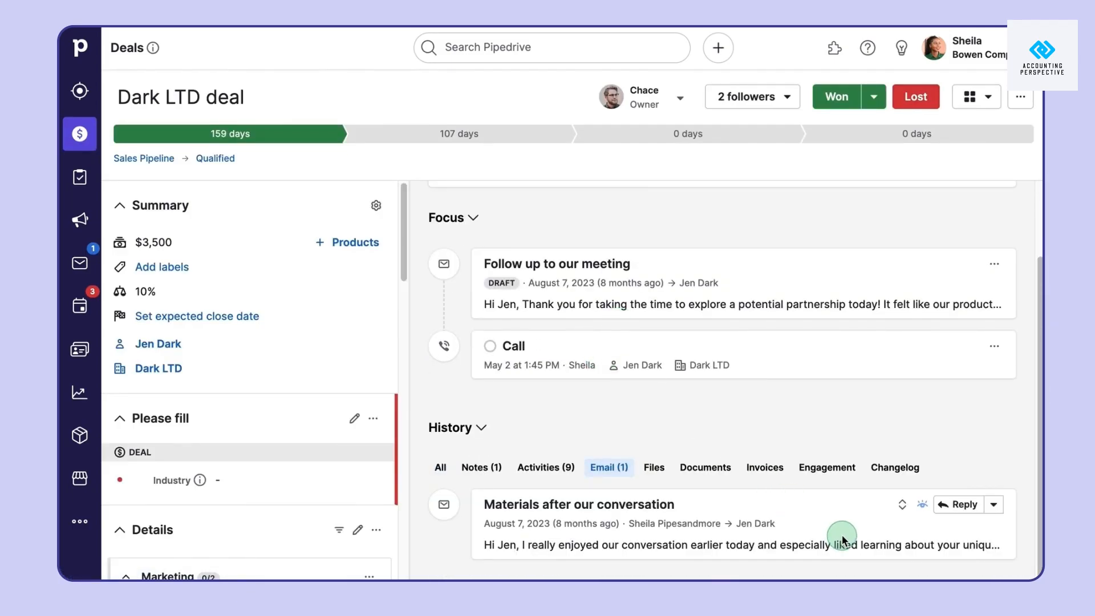
pyautogui.click(966, 505)
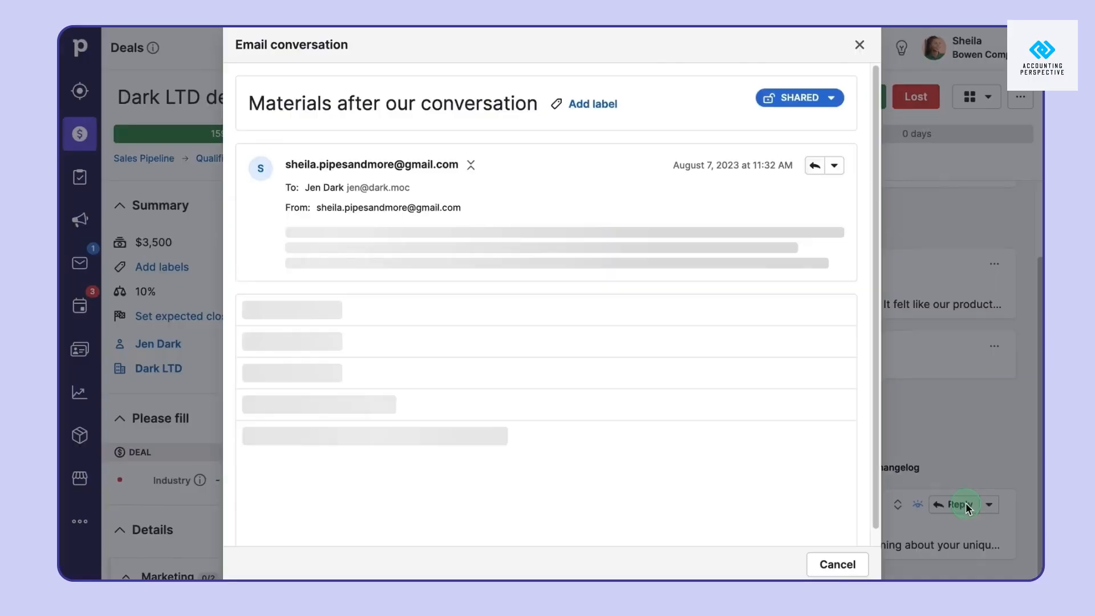
# Generate an AI summary of the Dark LTD email conversation, rating readiness 8/10
pyautogui.scroll(5, 636, 377)
pyautogui.click(808, 417)
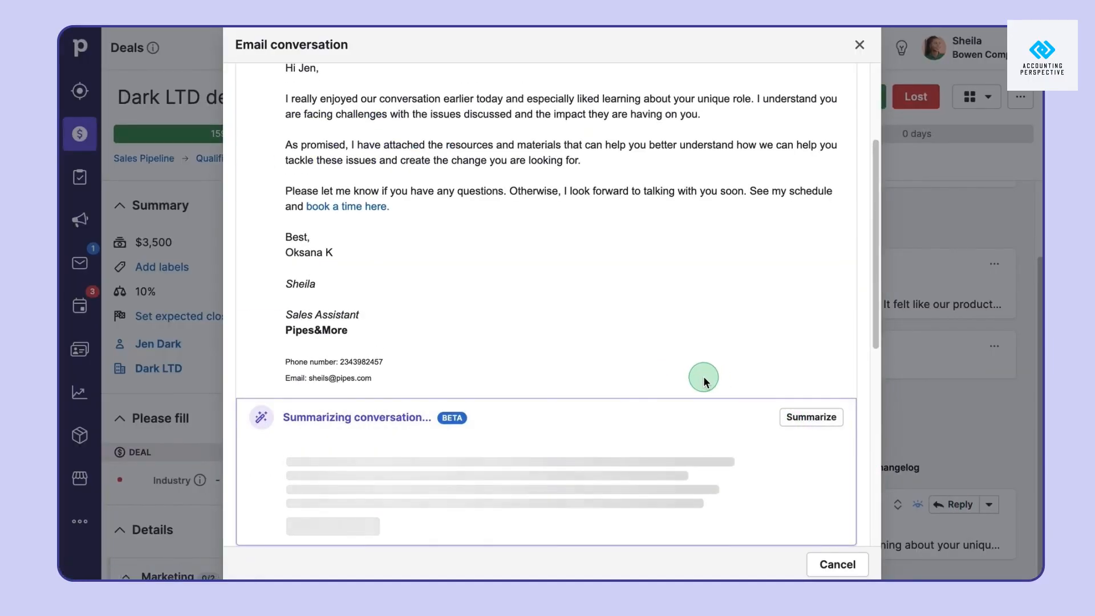
pyautogui.scroll(-5, 699, 375)
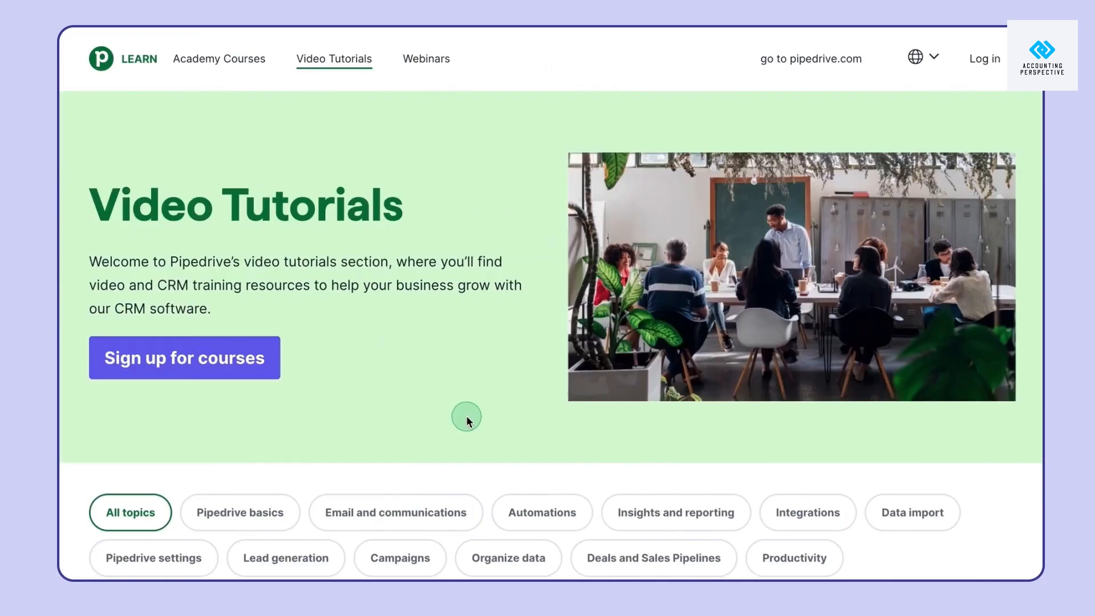
# Filter tutorials to Email and communications, view Group emailing, then return to all videos
pyautogui.scroll(-7, 466, 415)
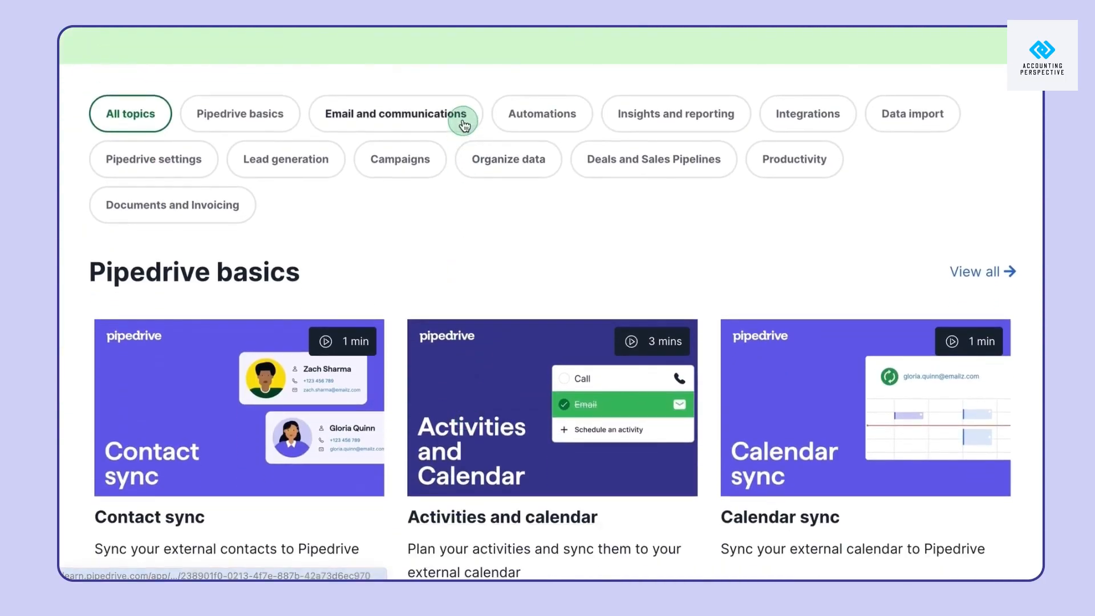
pyautogui.click(463, 117)
pyautogui.scroll(-7, 456, 228)
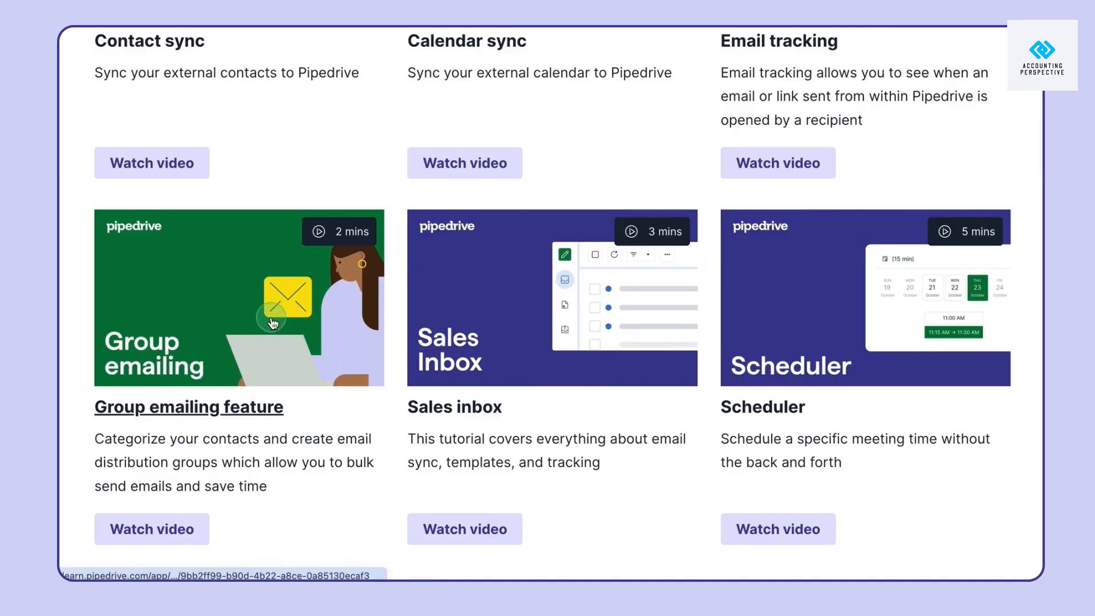
pyautogui.click(273, 323)
pyautogui.scroll(-4, 276, 497)
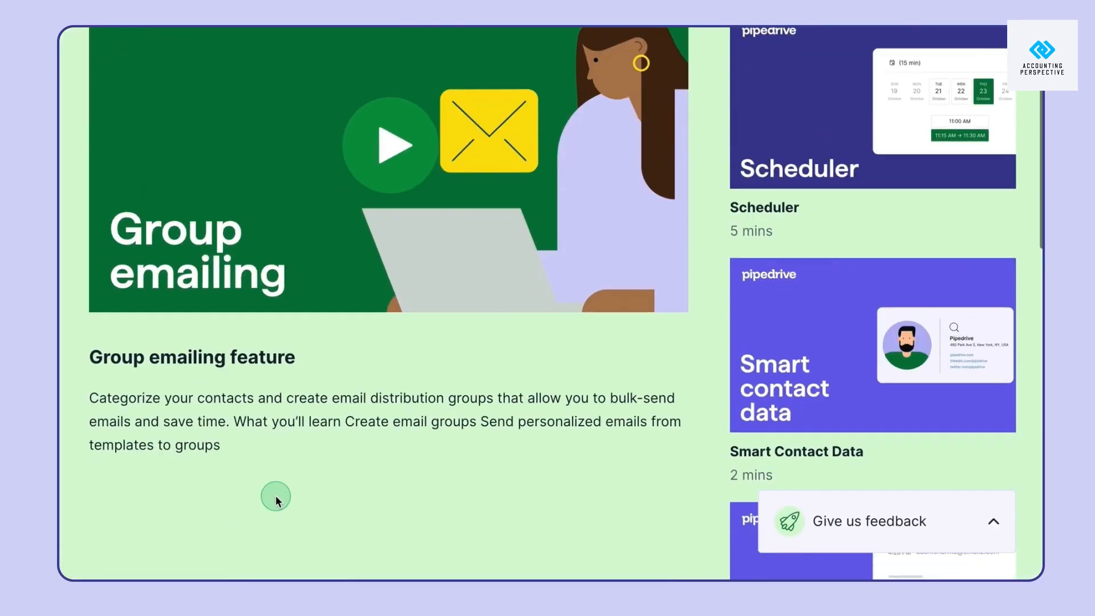
pyautogui.scroll(4, 275, 496)
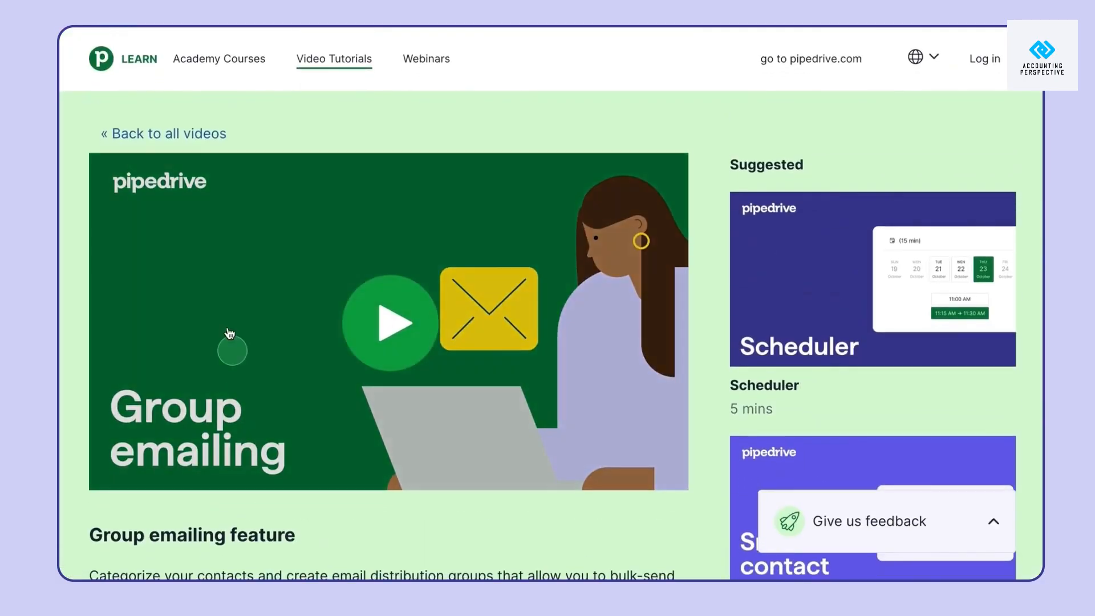
pyautogui.click(194, 138)
# Filter the video tutorials by Automations, then Campaigns, showing GDPR explained and Getting started
pyautogui.scroll(-5, 511, 488)
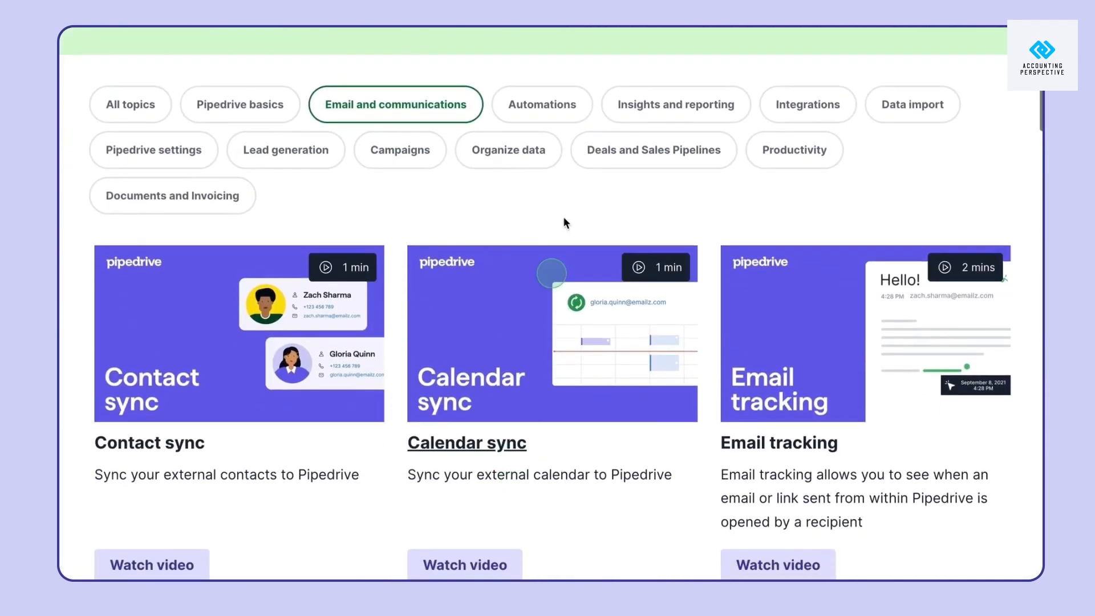
pyautogui.click(570, 95)
pyautogui.click(631, 288)
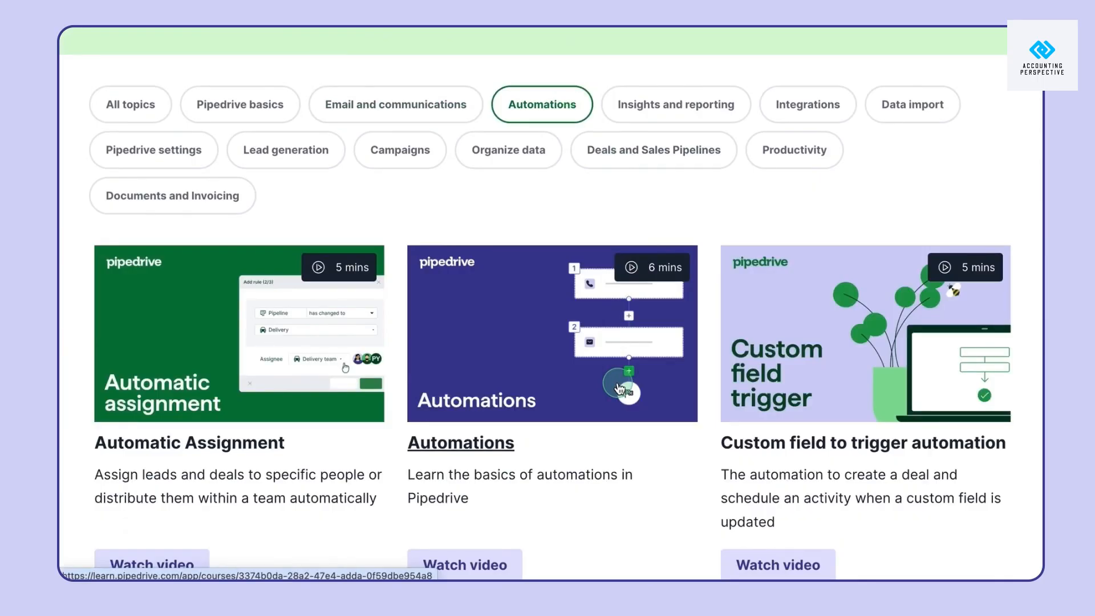
pyautogui.click(406, 151)
pyautogui.scroll(-7, 494, 507)
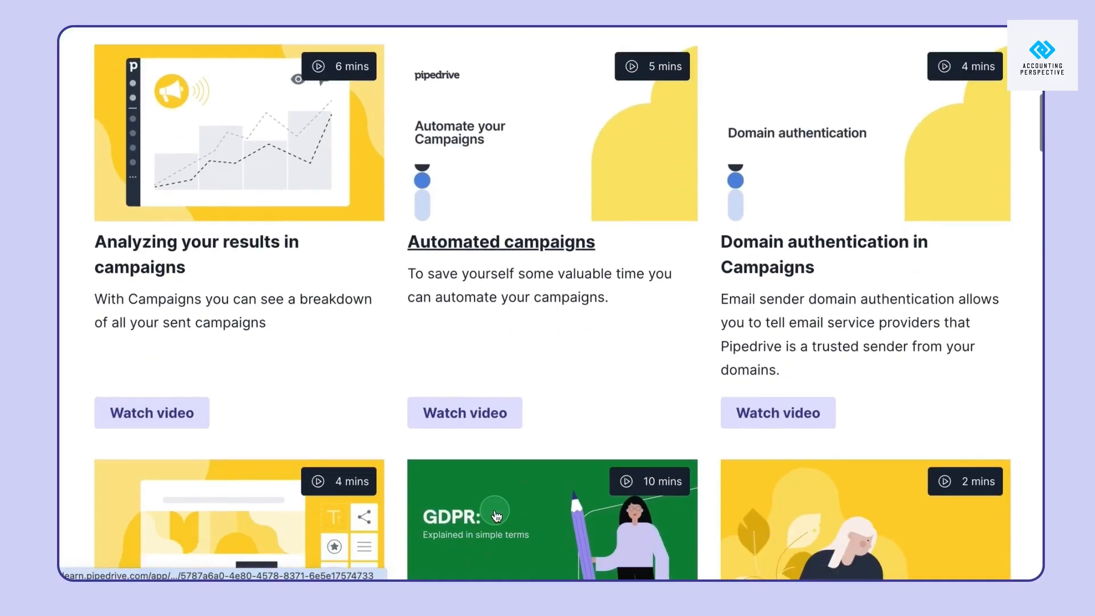
pyautogui.scroll(-6, 495, 515)
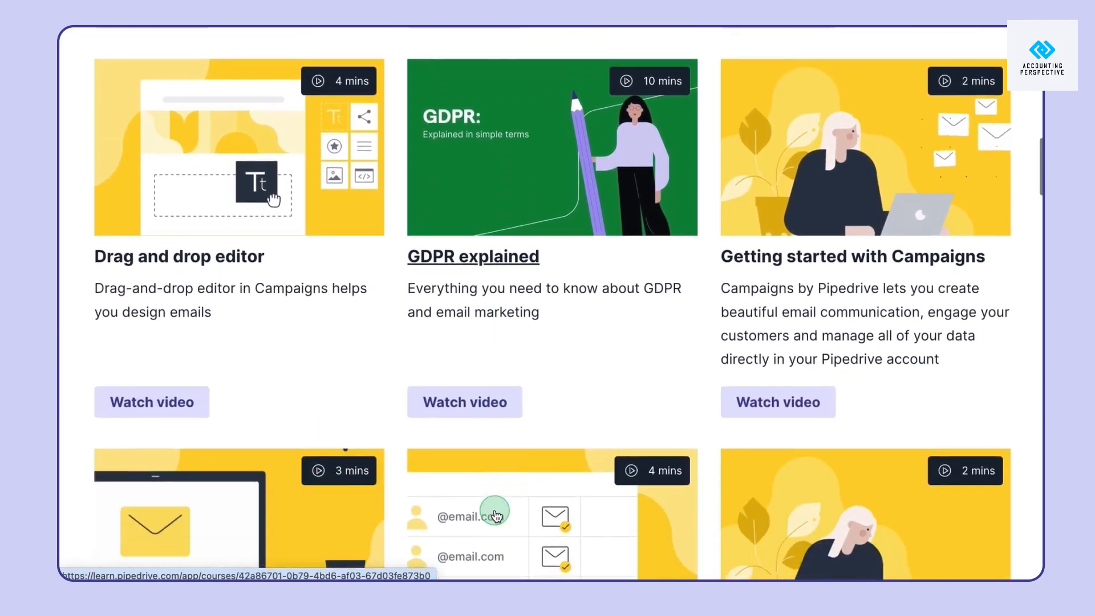